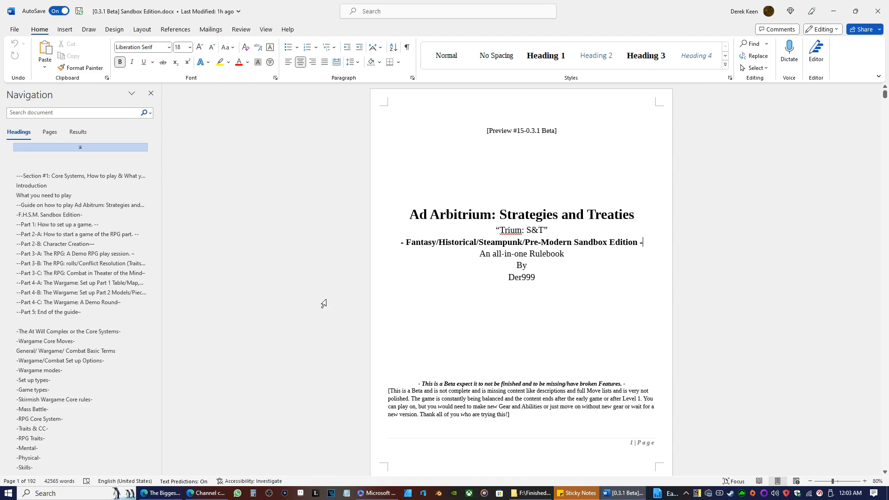
Look through the rulebook's opening pages, from the title page and contents through the introduction to the Part 2-A guide.
scroll(333, 294, down, 10)
scroll(325, 267, down, 20)
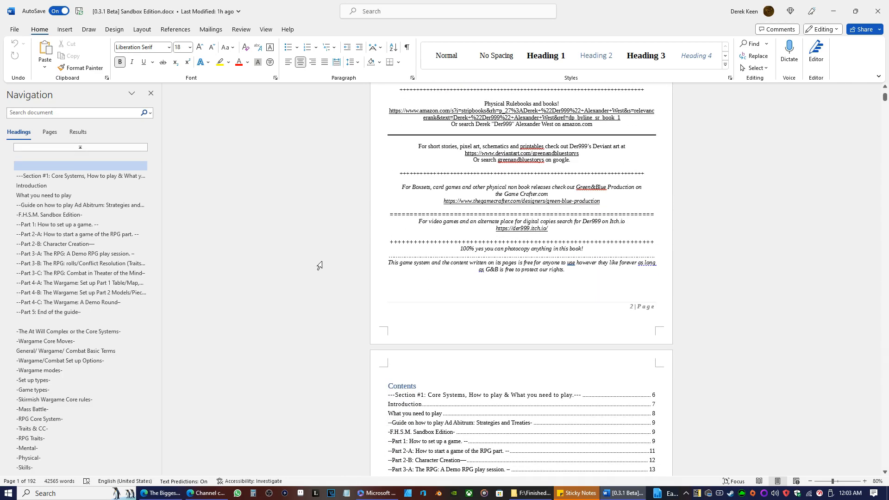
scroll(314, 236, down, 20)
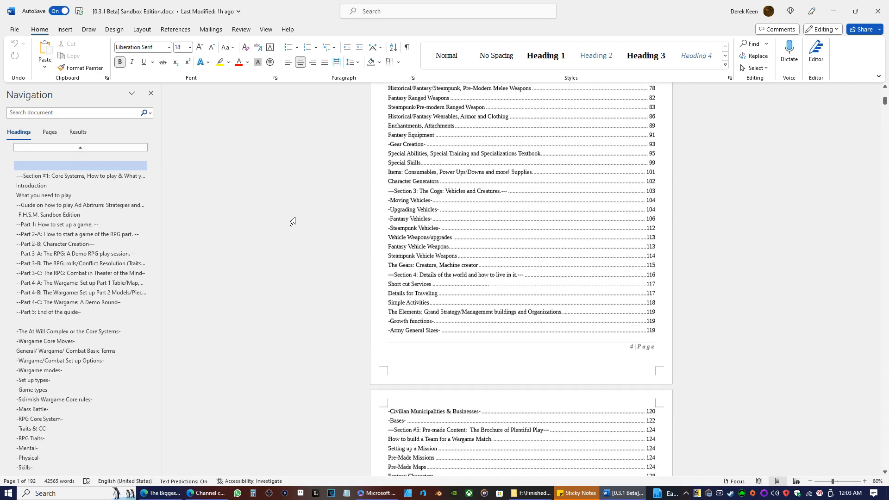
scroll(309, 225, down, 18)
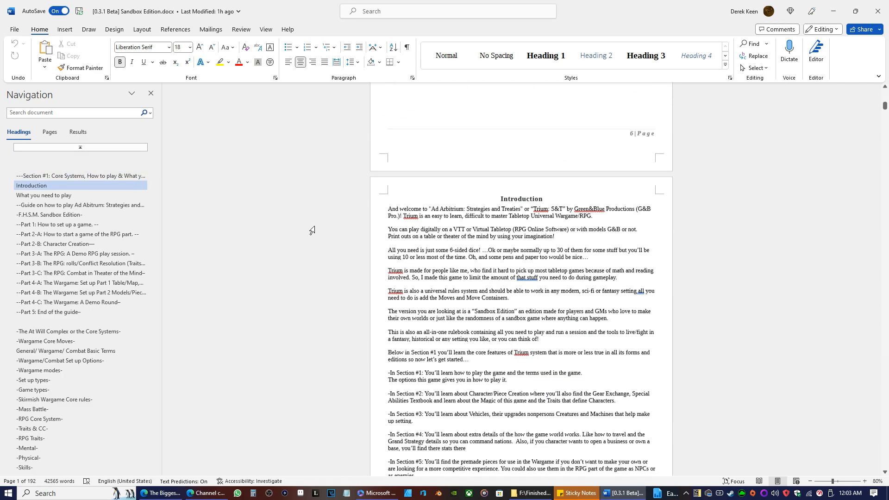
scroll(275, 182, down, 18)
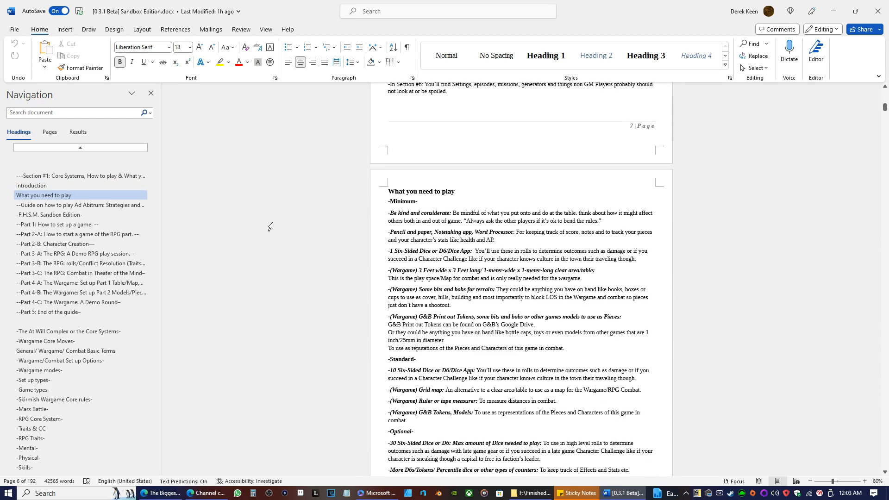
scroll(279, 199, down, 2)
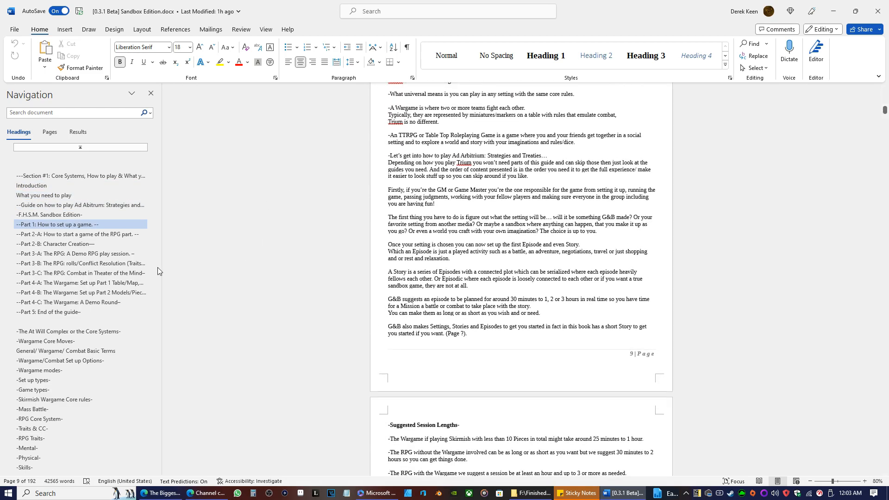
scroll(78, 268, down, 4)
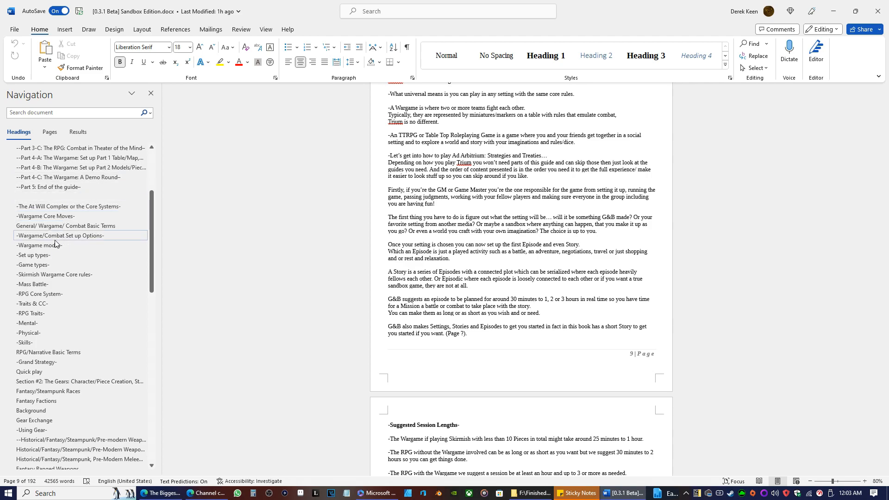
scroll(56, 254, down, 3)
scroll(66, 264, up, 6)
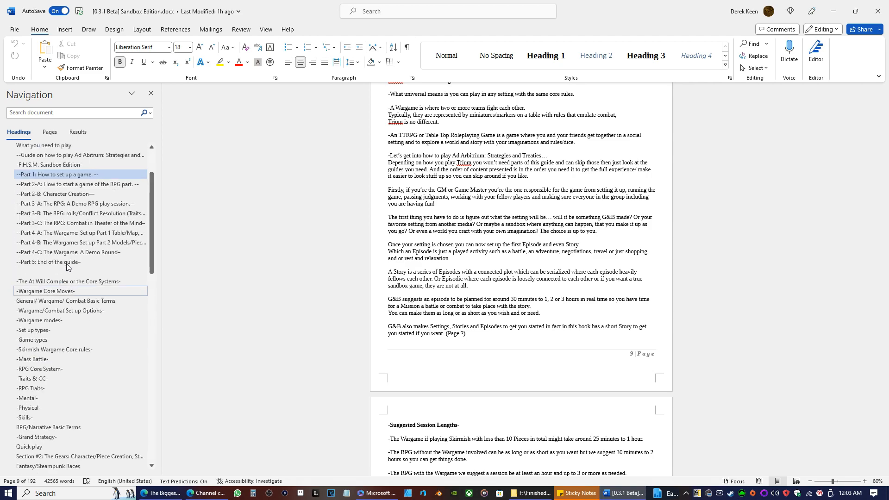
scroll(67, 266, up, 1)
scroll(317, 238, down, 20)
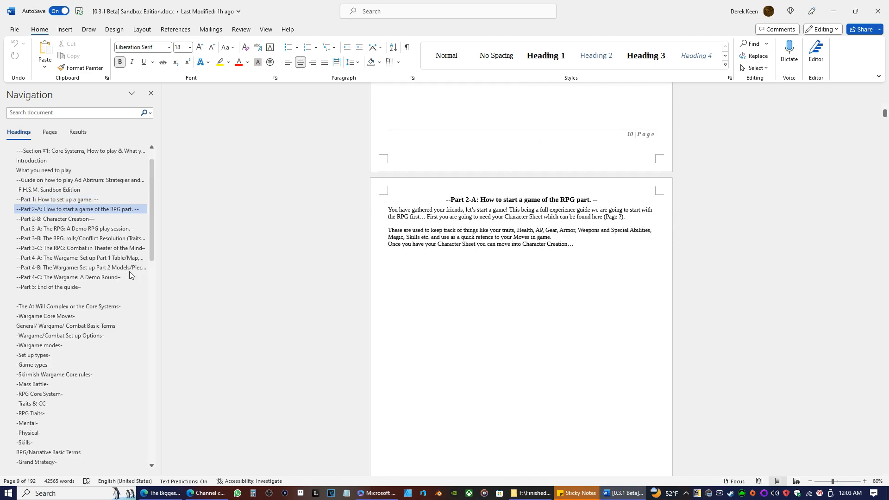
Search the document for "team costs" and go to the matching rules in the basic terms section.
scroll(139, 269, down, 4)
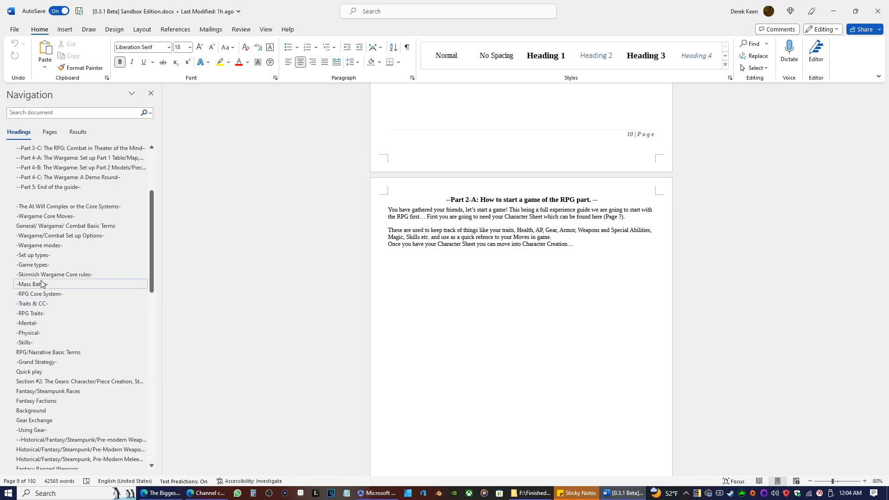
click(20, 113)
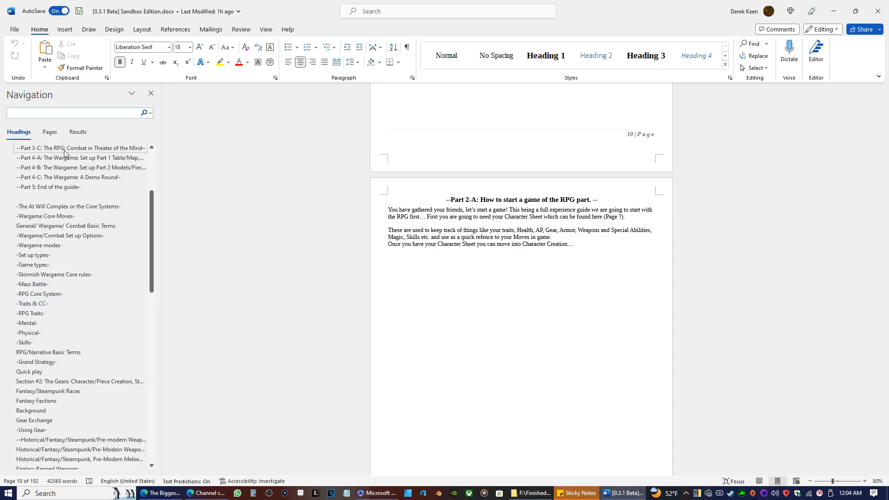
text(teamcost)
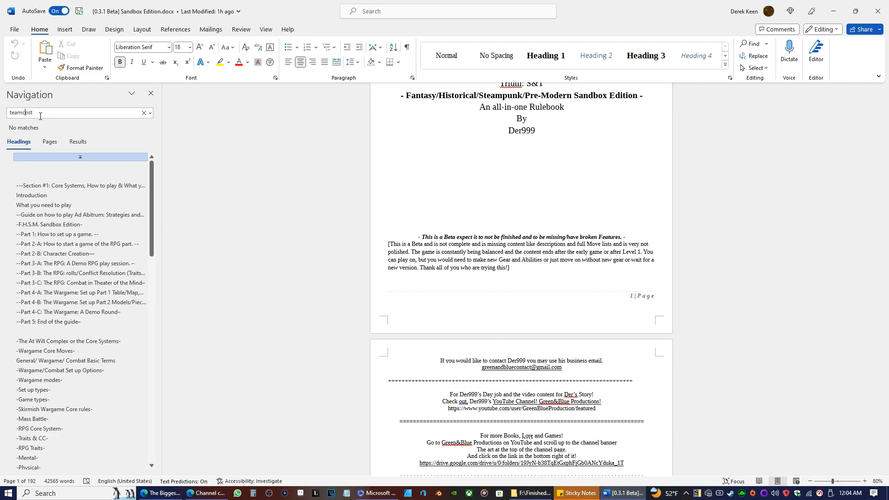
click(22, 113)
text(s)
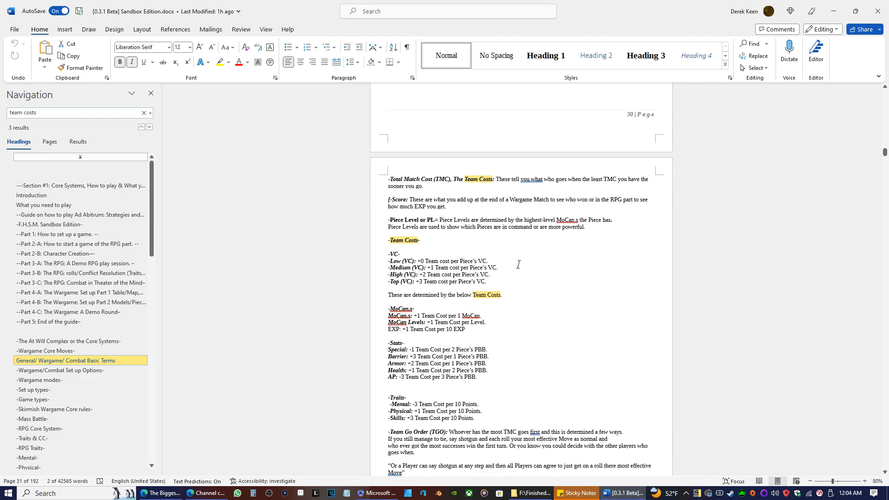
Examine the Team Costs rules on page 31 and the Point Block Bars, Experience and Veterancy Classes entries on the pages before.
scroll(485, 285, down, 3)
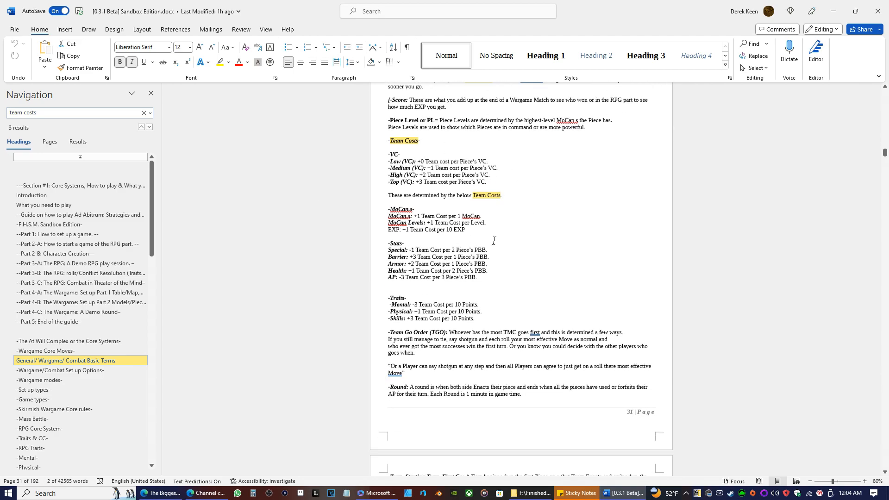
scroll(458, 250, up, 2)
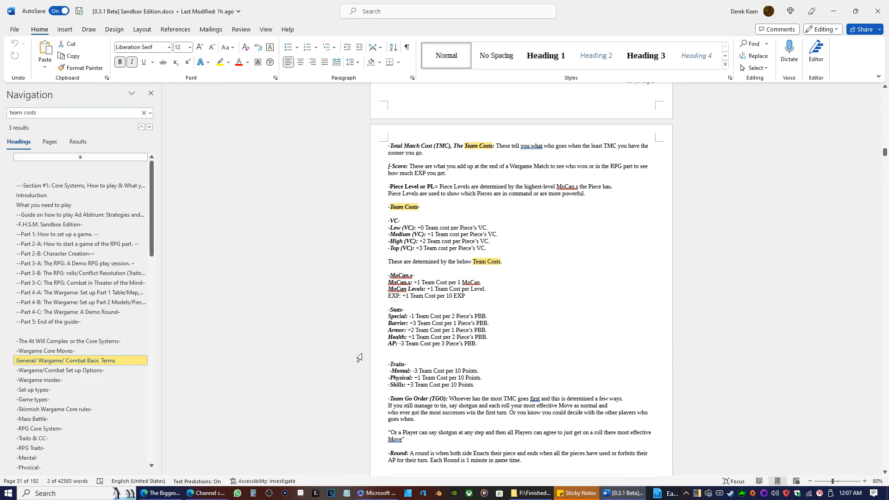
scroll(356, 334, down, 5)
scroll(372, 330, up, 2)
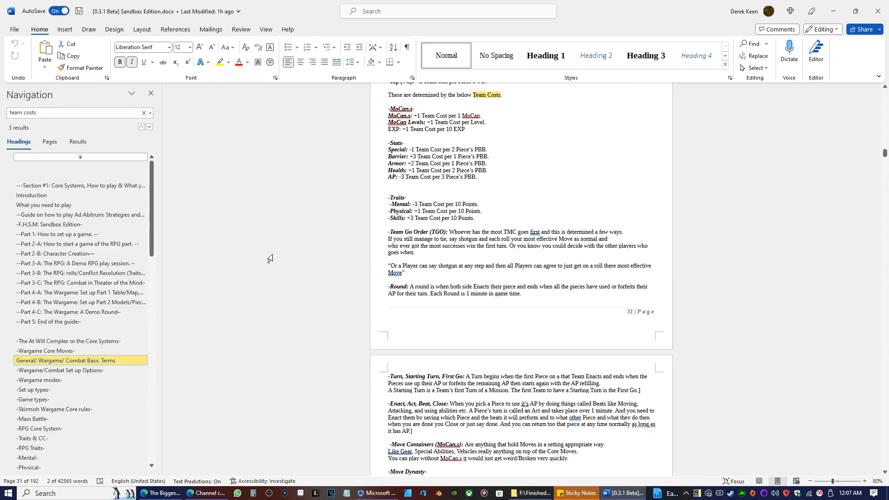
scroll(52, 305, down, 8)
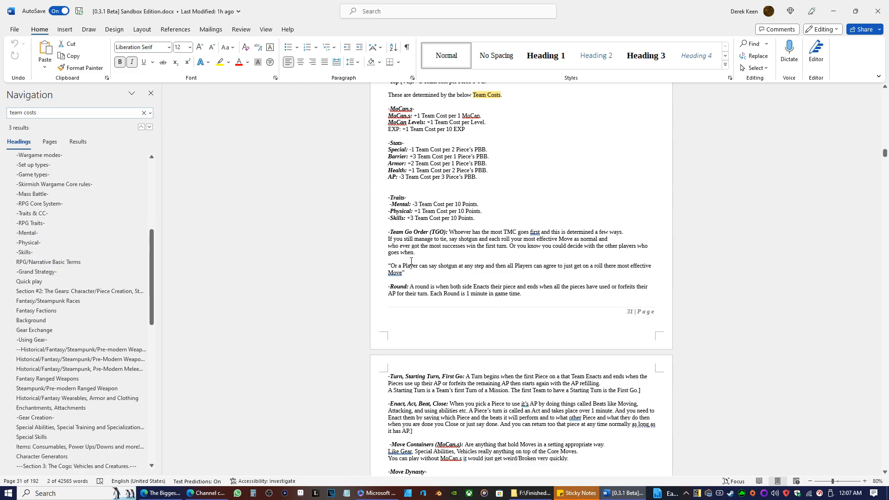
scroll(354, 268, up, 15)
scroll(354, 267, up, 10)
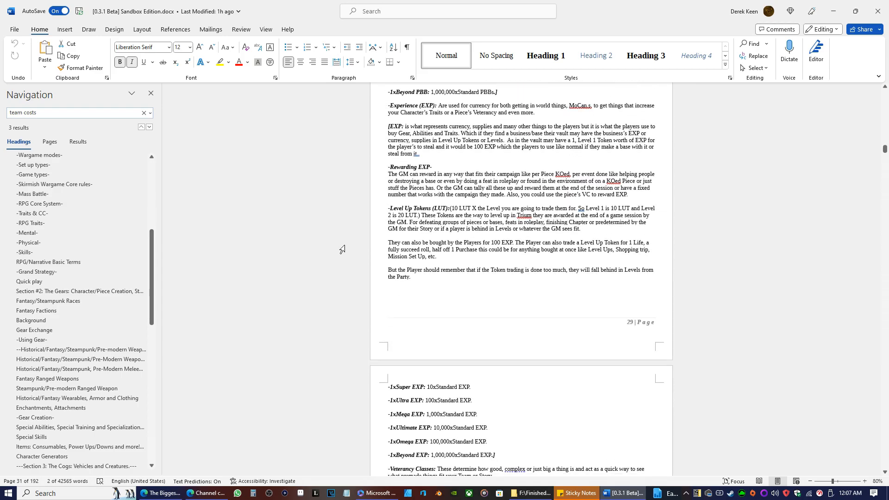
scroll(343, 258, up, 5)
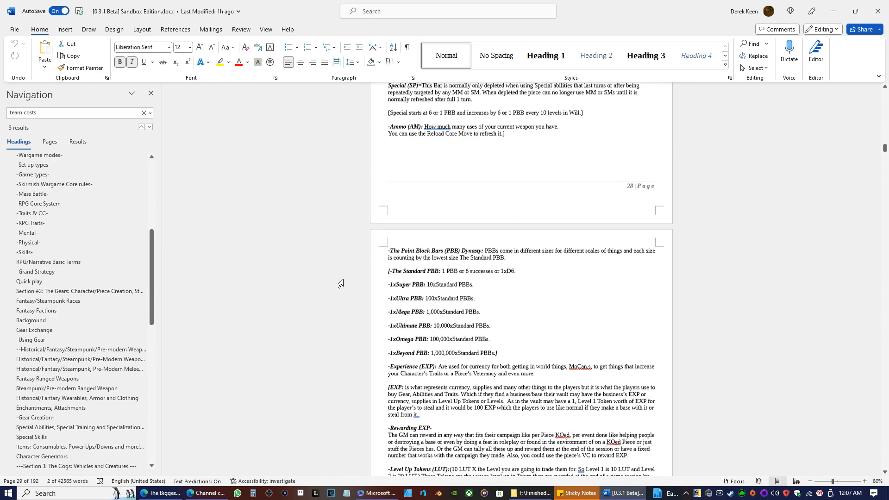
scroll(340, 278, down, 2)
scroll(351, 269, down, 10)
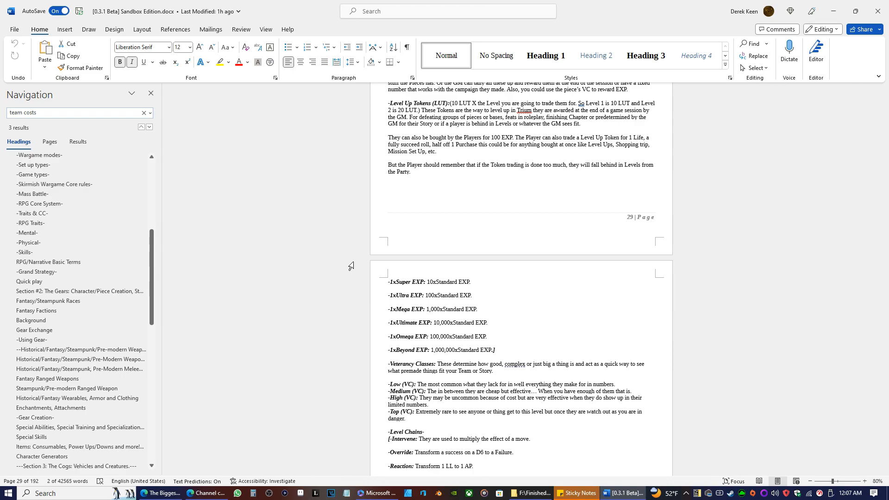
scroll(340, 322, down, 12)
Go to The Tutorial Team heading and show the first character sheet below it.
scroll(96, 259, down, 15)
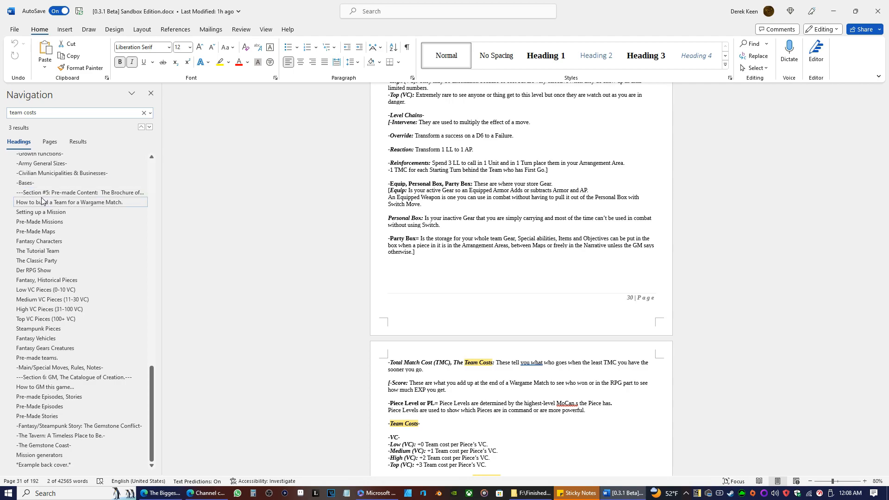
click(46, 250)
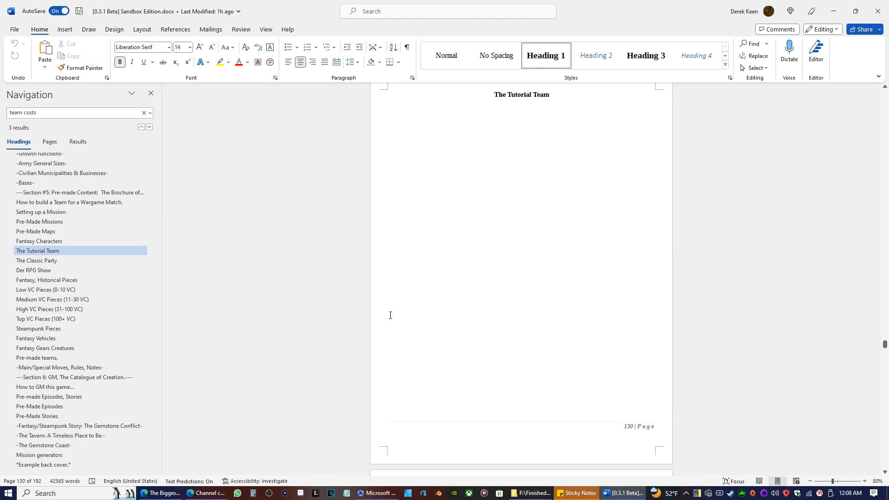
scroll(390, 315, down, 12)
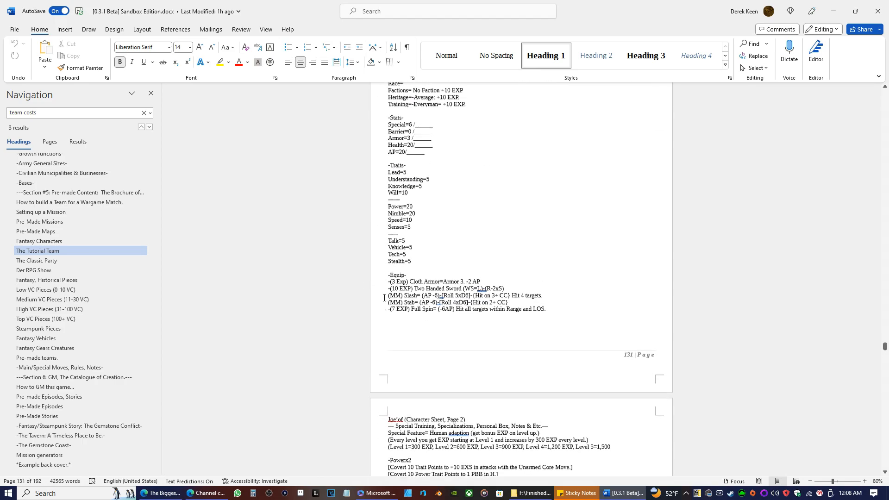
Examine the human warrior's two-page character sheet, including background, stats, traits, equipment and trait bonuses.
scroll(384, 298, up, 3)
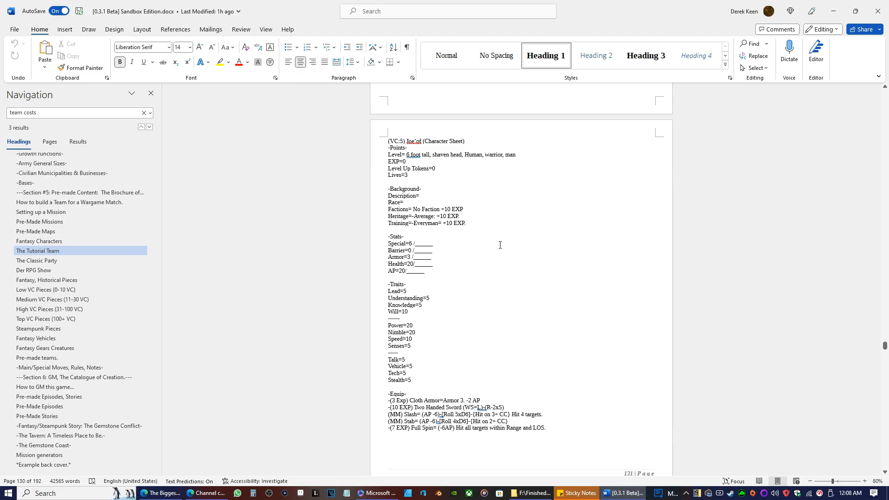
scroll(500, 245, down, 3)
scroll(481, 263, up, 6)
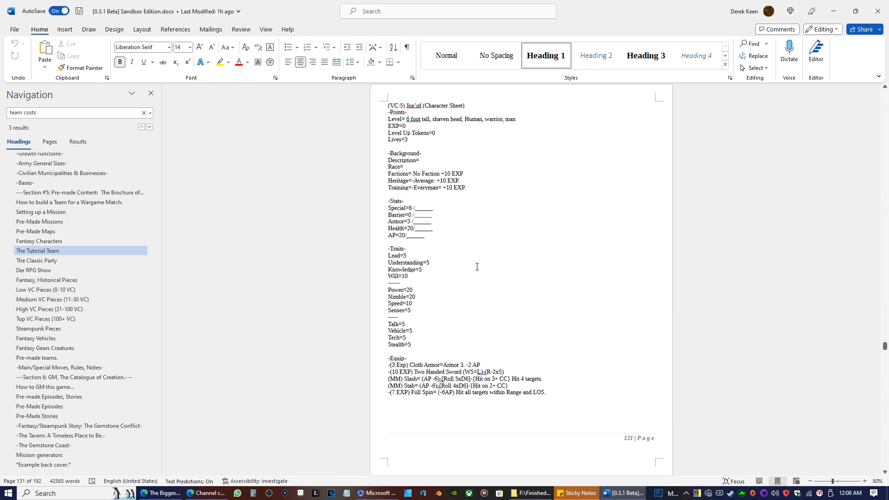
scroll(490, 306, down, 11)
scroll(510, 245, down, 8)
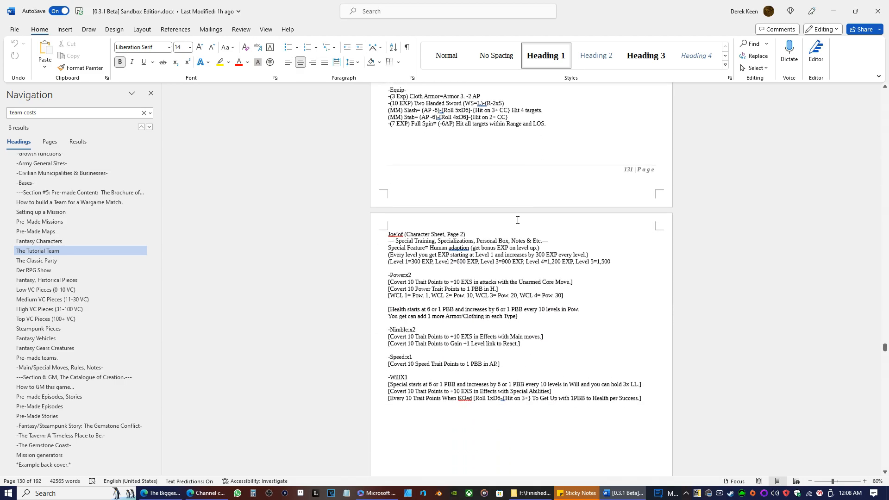
scroll(407, 232, up, 12)
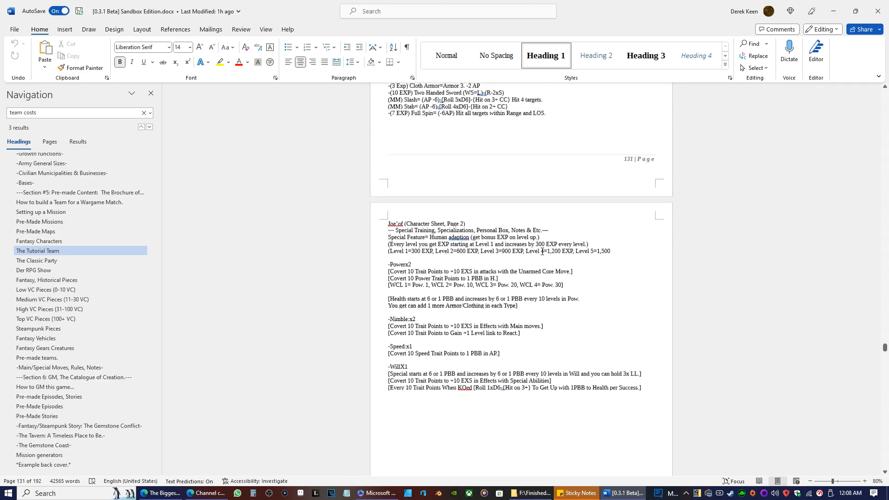
scroll(470, 319, down, 4)
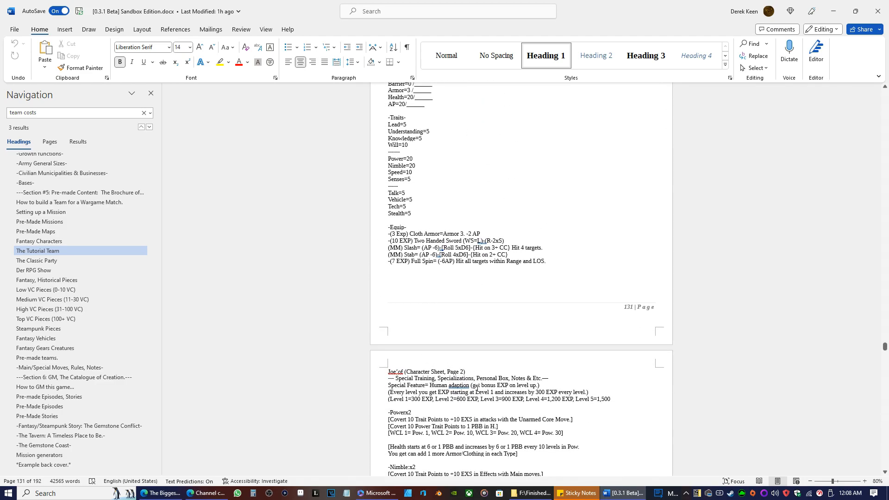
scroll(562, 359, up, 5)
scroll(469, 317, down, 2)
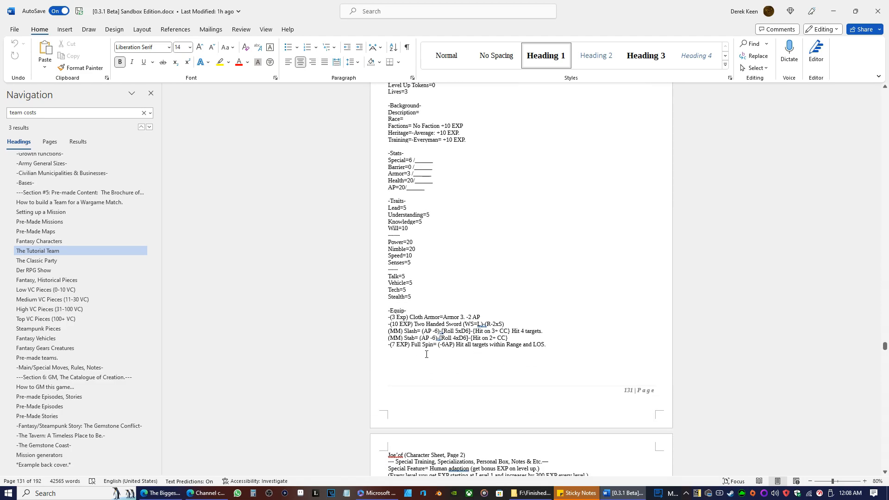
scroll(556, 354, down, 1)
scroll(535, 348, up, 5)
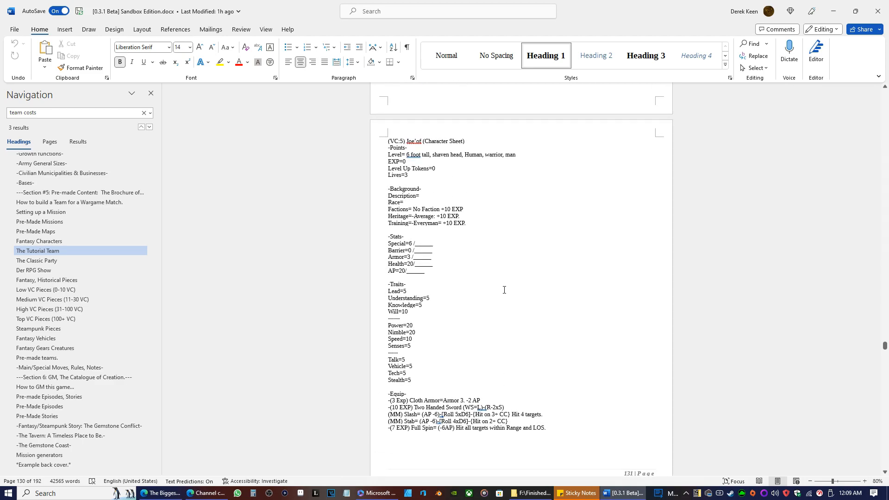
scroll(486, 318, down, 4)
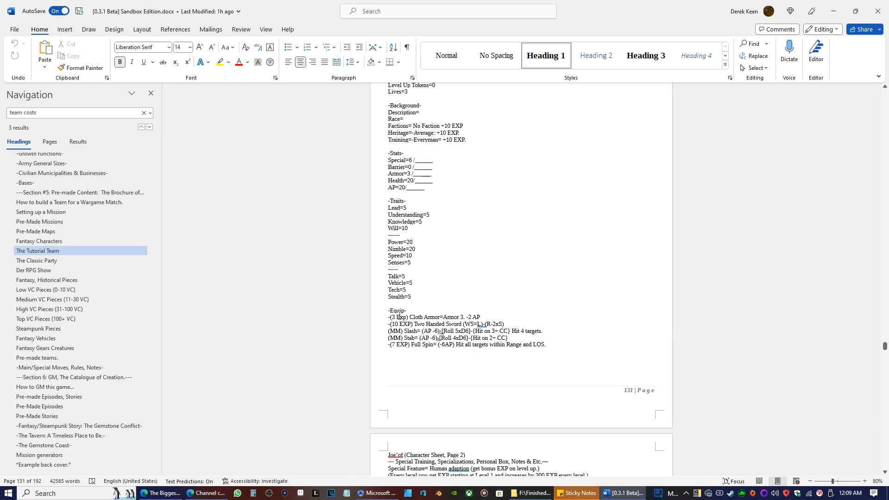
scroll(462, 321, up, 4)
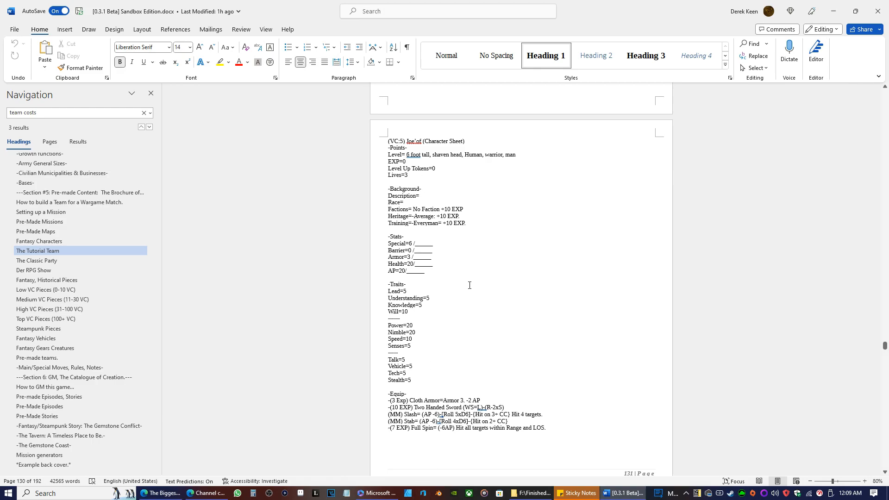
scroll(461, 266, down, 8)
scroll(455, 271, up, 5)
scroll(453, 278, up, 7)
scroll(450, 343, down, 10)
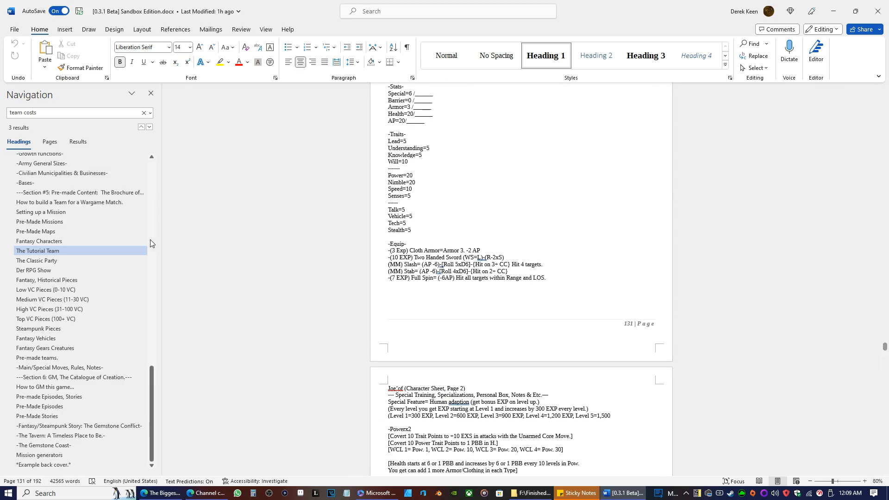
Go to the heading "Section #2: The Gears: Character/Piece Creation, Stores.".
scroll(98, 301, up, 11)
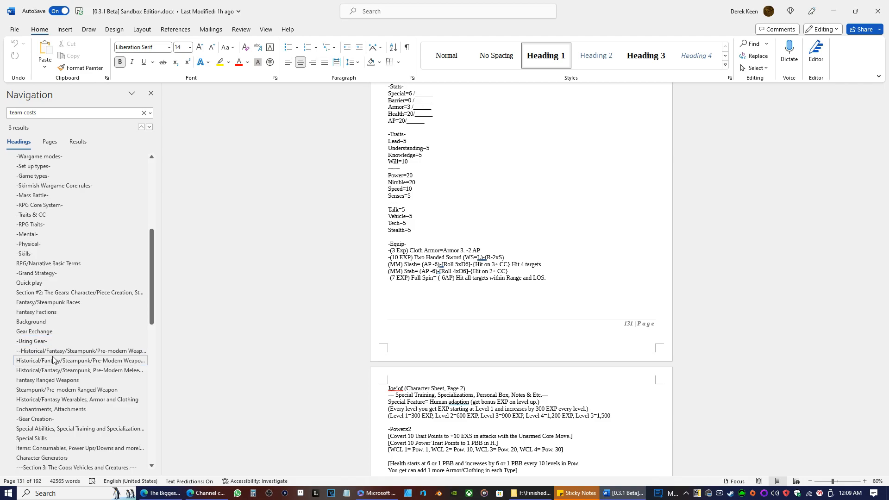
scroll(56, 342, up, 3)
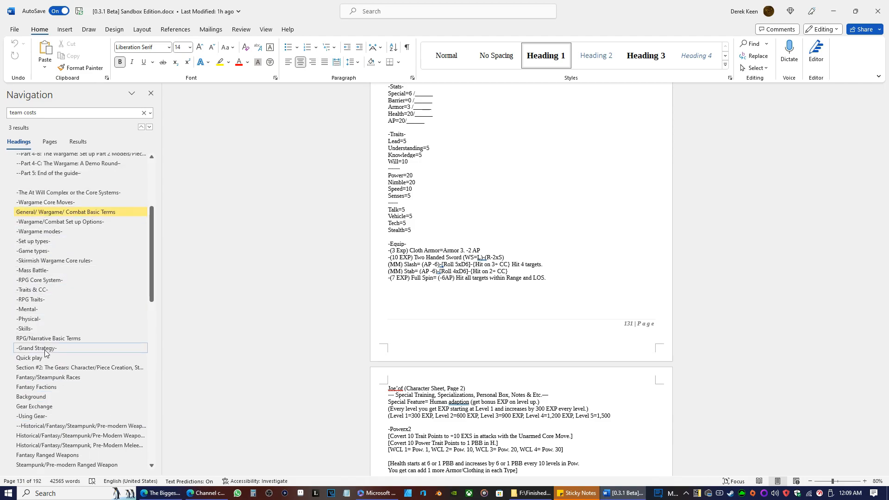
click(42, 370)
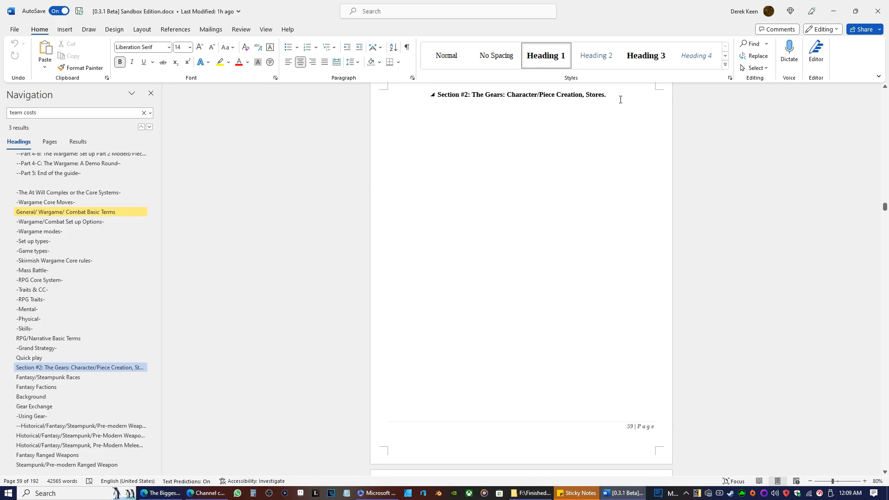
Examine the blank Character Sheet template on page 60, from the Points block down to the special training and notes line.
scroll(409, 234, down, 4)
scroll(414, 282, up, 5)
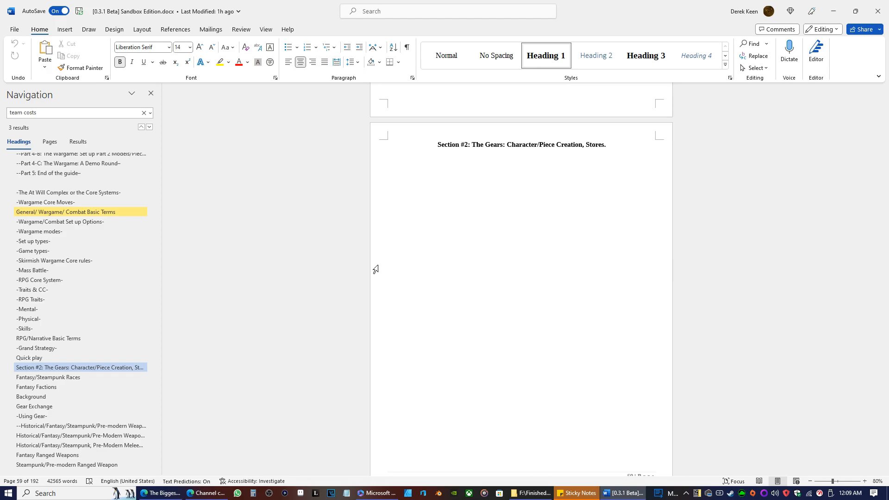
scroll(509, 181, down, 3)
scroll(482, 242, up, 2)
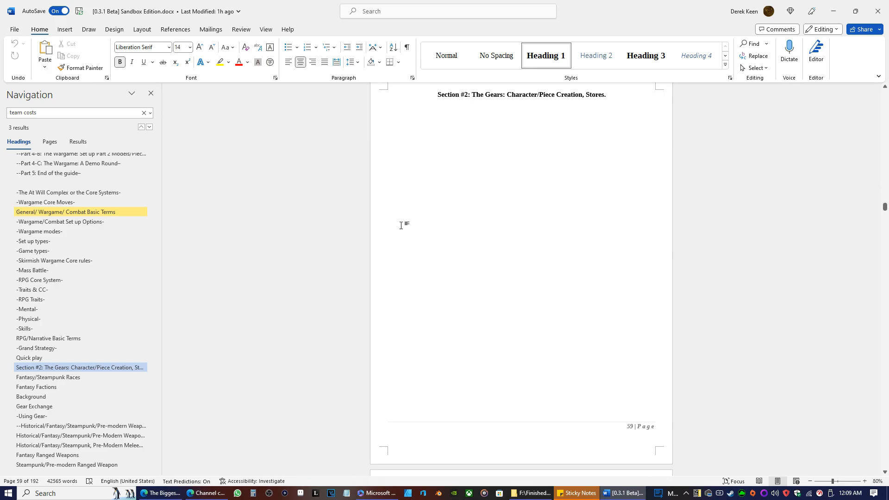
scroll(462, 262, down, 10)
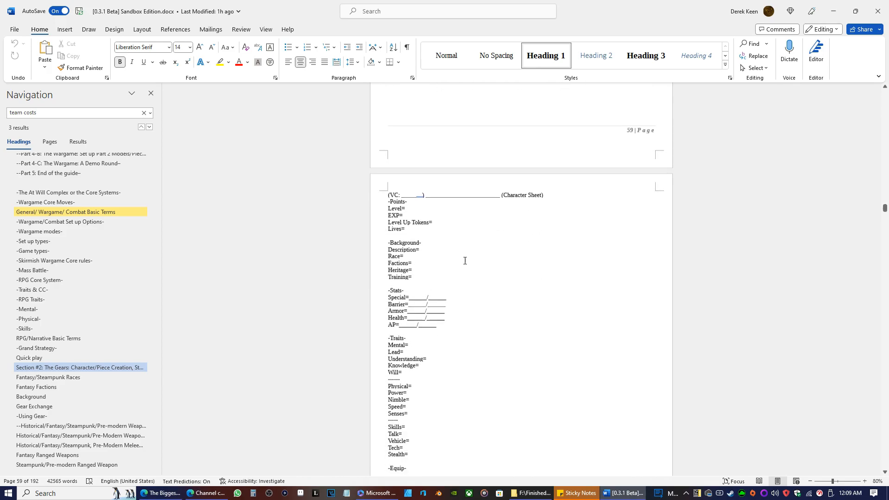
scroll(462, 263, down, 1)
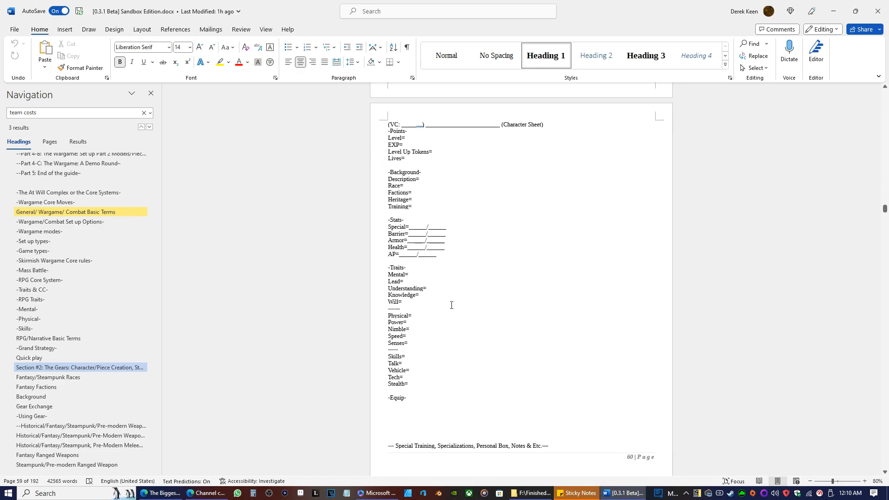
scroll(469, 326, down, 1)
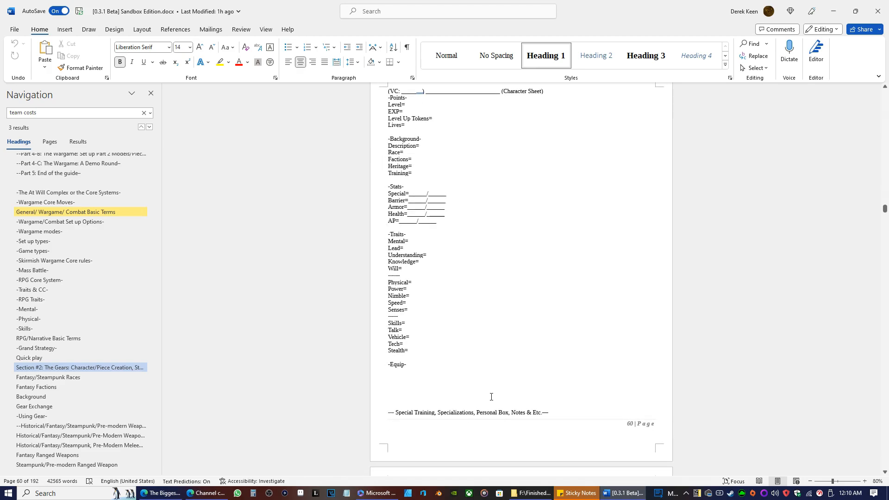
click(557, 413)
scroll(435, 301, up, 2)
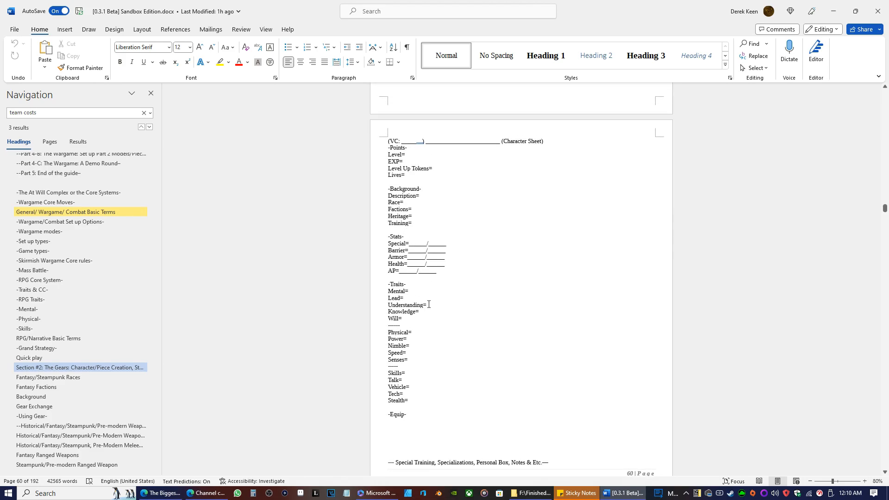
Delete the trailing blank space after "Talk=" in the Skills list of the blank character sheet on page 60.
drag(419, 400, 522, 262)
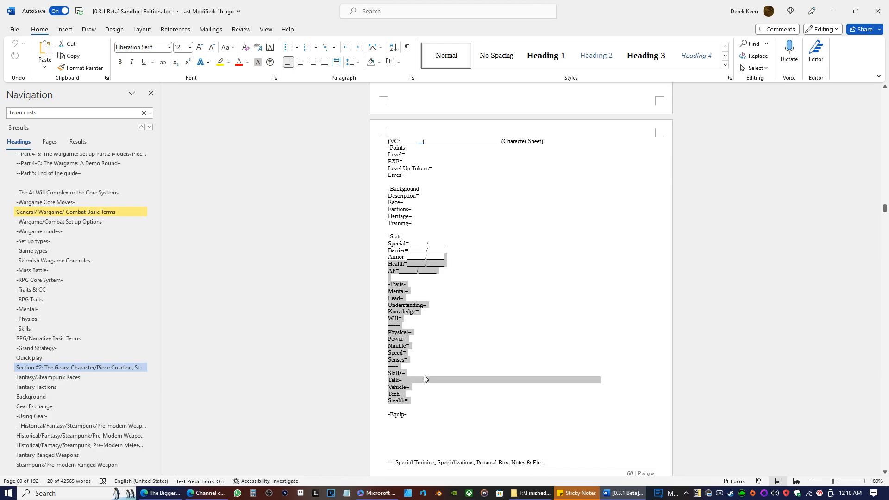
click(424, 379)
shift+click(611, 386)
drag(612, 386, 404, 380)
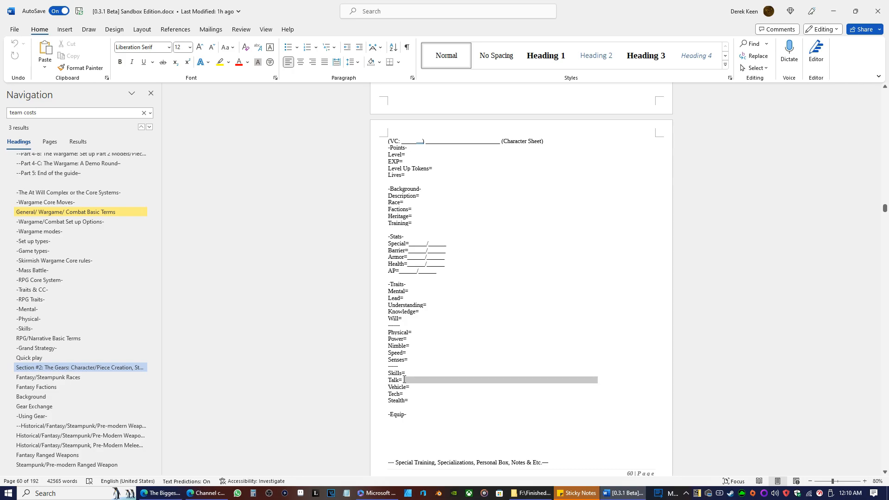
key(BackSpace)
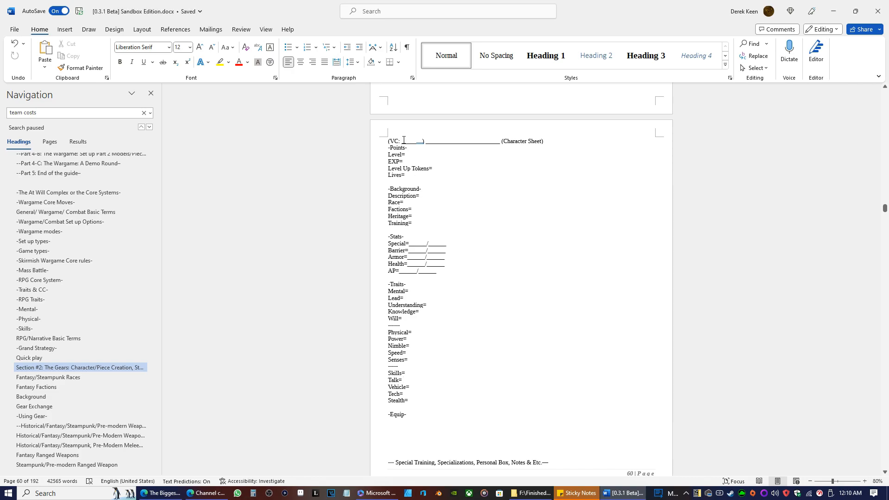
click(64, 29)
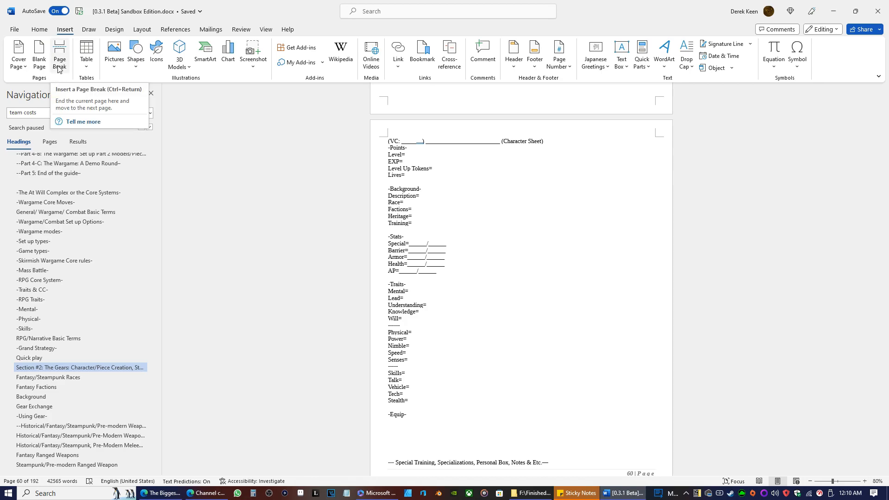
click(549, 346)
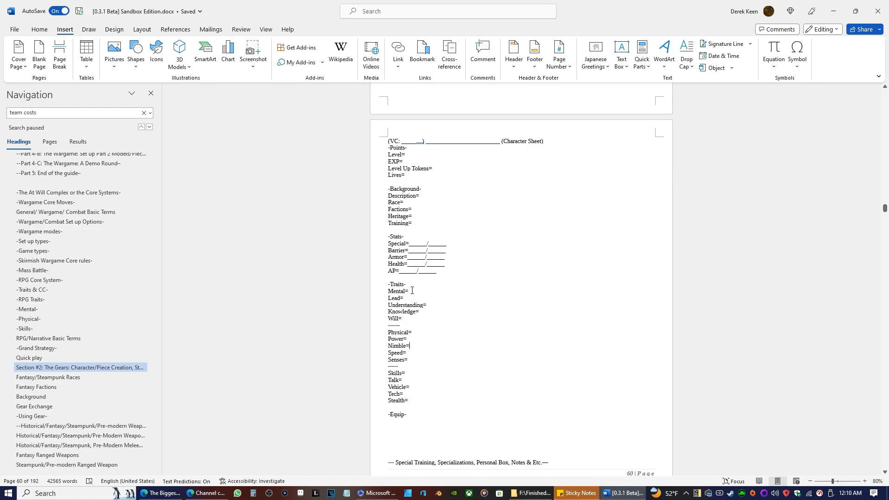
click(384, 291)
text(-)
key(BackSpace)
Examine the blank character sheet's Mental, Physical and Skills traits, along with its Points, Background and Equip areas.
mouse_move(413, 333)
mouse_down()
mouse_move(435, 335)
mouse_move(423, 332)
mouse_up()
click(407, 344)
drag(411, 333, 418, 330)
drag(410, 359, 404, 359)
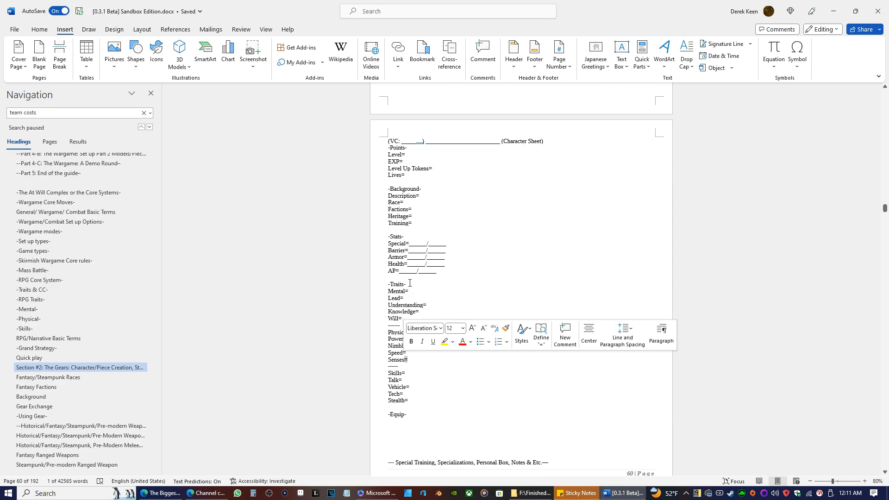
click(412, 291)
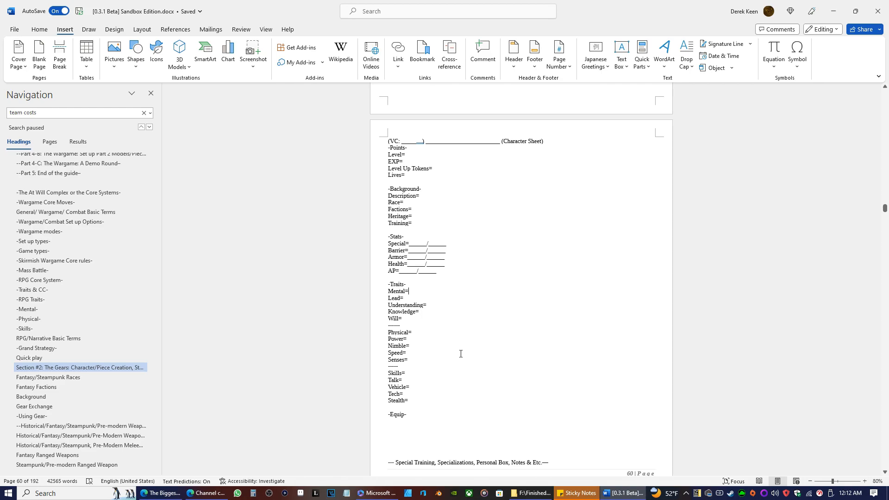
scroll(452, 313, down, 3)
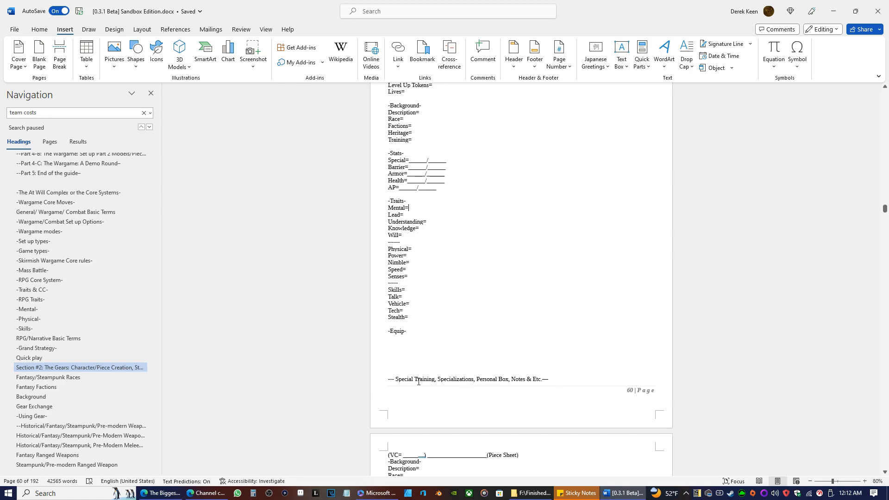
scroll(469, 325, up, 2)
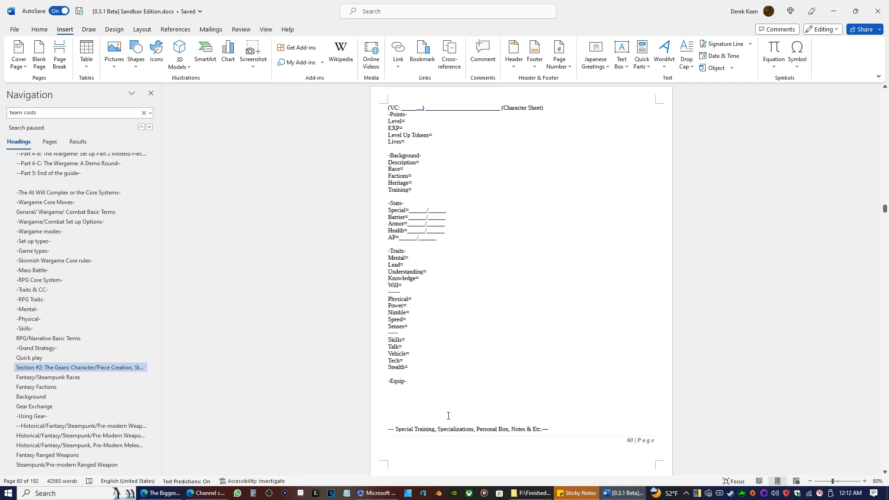
scroll(524, 409, down, 4)
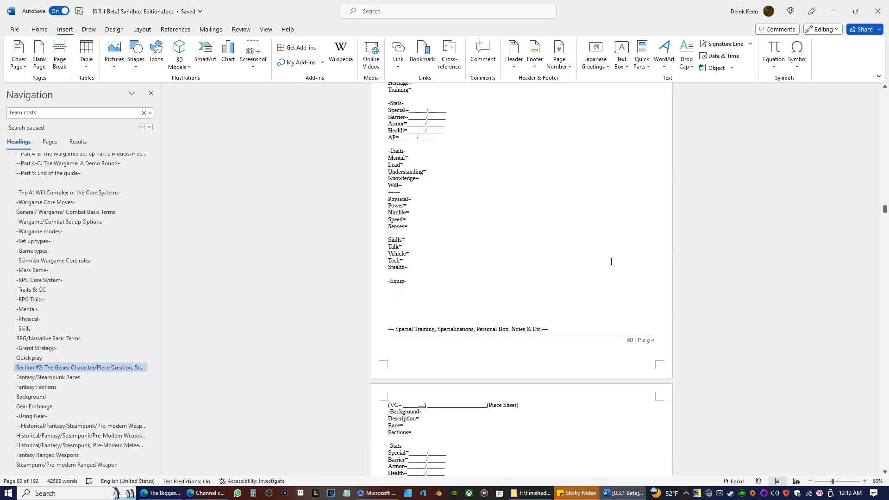
scroll(615, 345, up, 5)
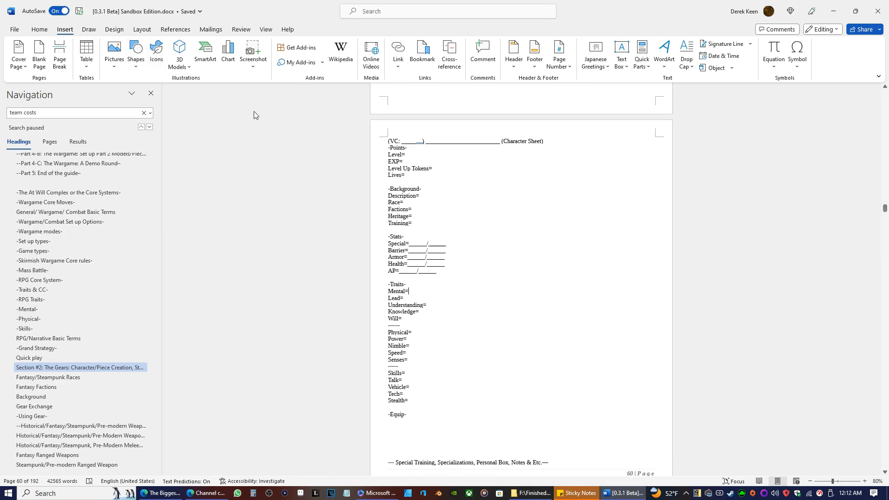
scroll(534, 345, down, 1)
scroll(532, 342, down, 3)
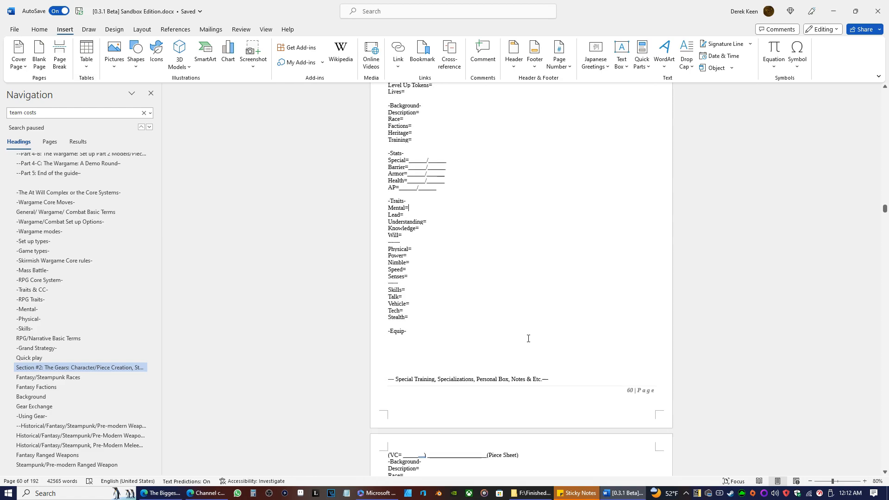
scroll(564, 245, up, 3)
click(601, 203)
click(593, 215)
click(599, 199)
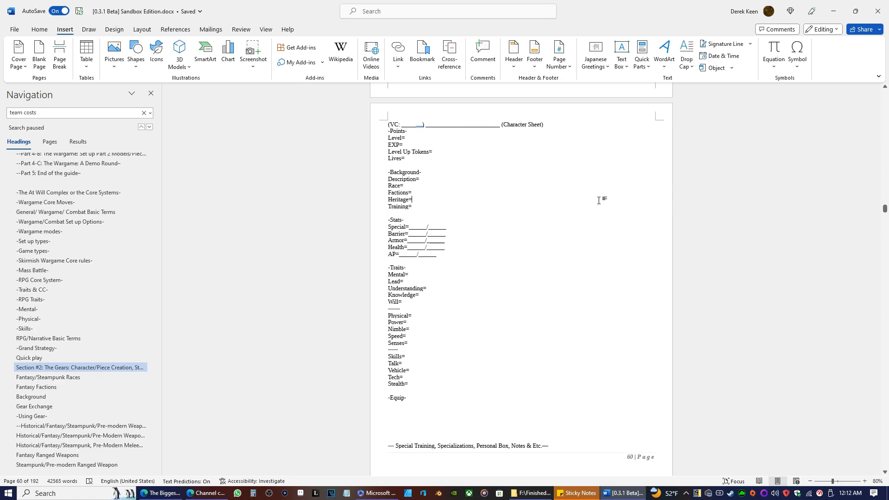
click(593, 158)
click(547, 261)
Examine the blank Piece Sheet template on page 61, including its Background, Stats, Equip and notes areas.
scroll(527, 309, down, 10)
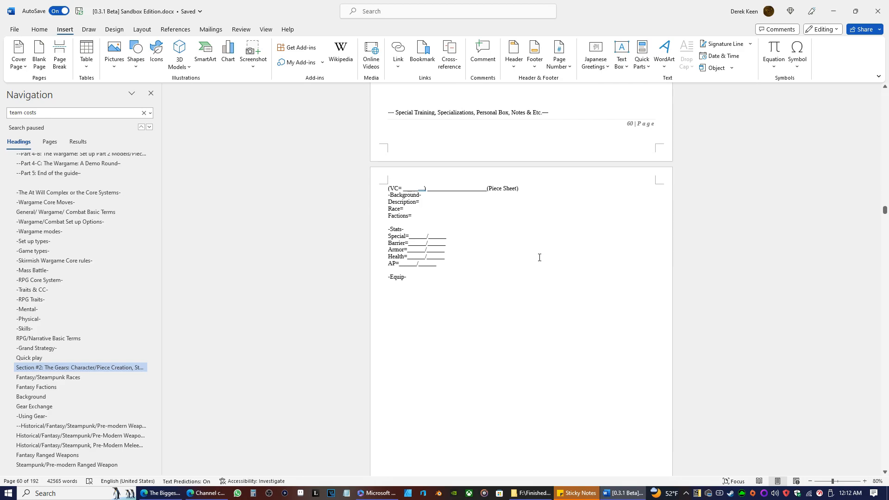
scroll(537, 257, down, 2)
scroll(538, 257, down, 1)
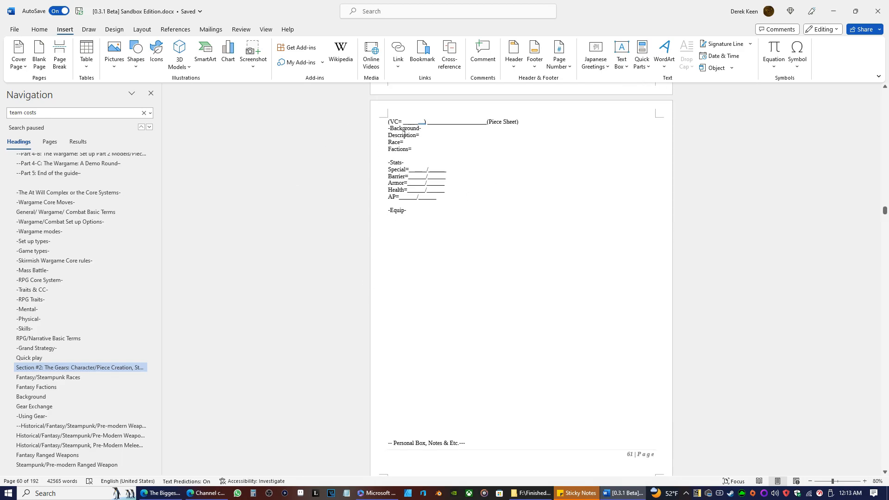
scroll(463, 278, up, 2)
scroll(467, 272, down, 2)
scroll(448, 250, down, 3)
scroll(82, 347, down, 6)
Go to the "Fantasy Characters" heading in Section #5 and show the first Tutorial Team character sheet below it.
scroll(82, 347, down, 10)
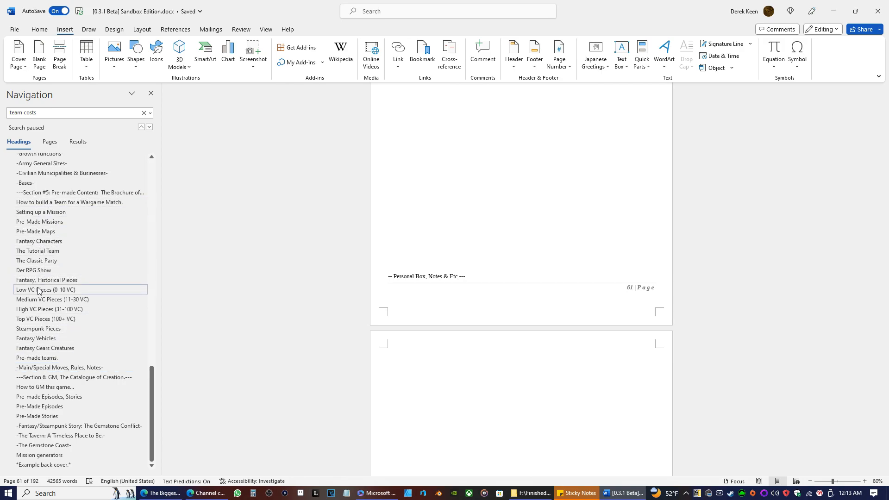
scroll(69, 226, up, 5)
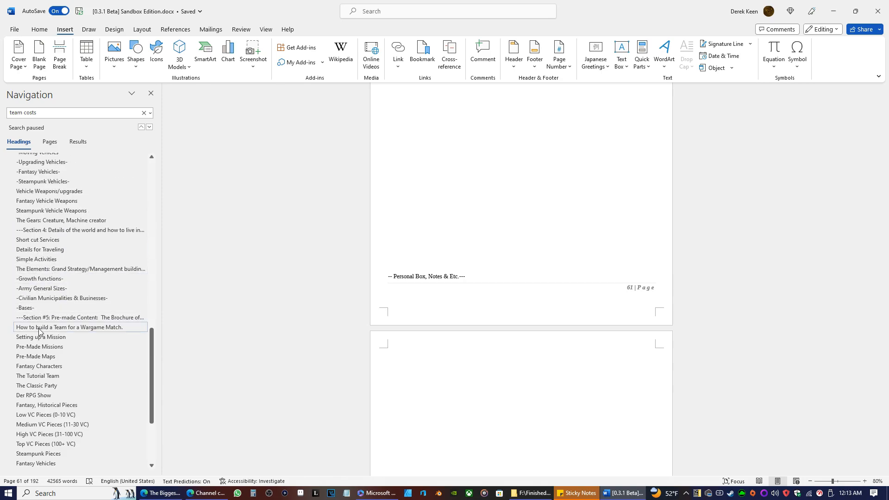
scroll(39, 338, down, 5)
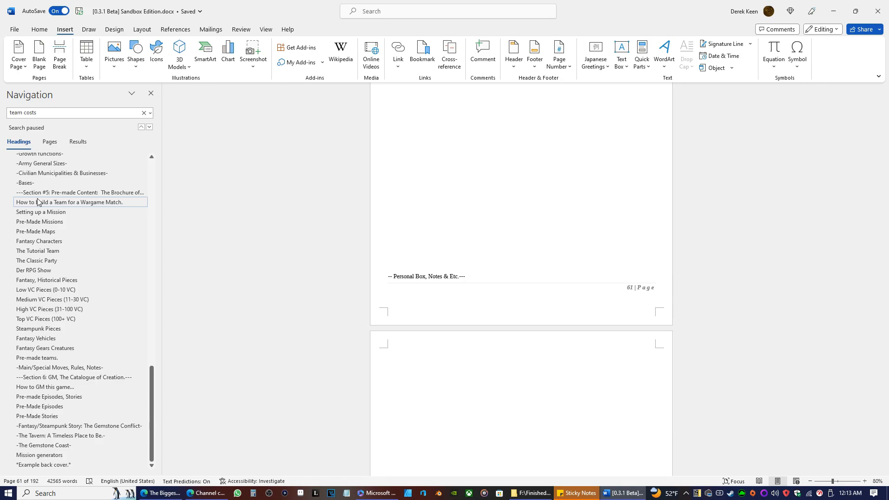
click(32, 240)
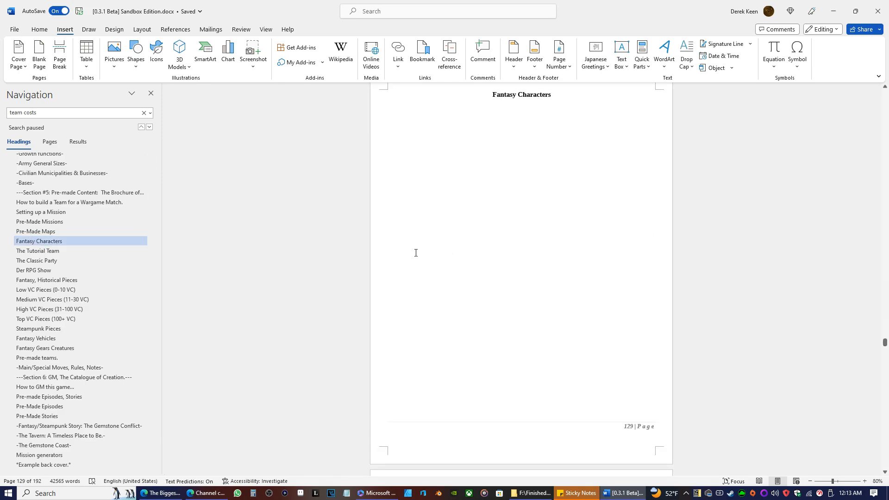
scroll(416, 259, down, 3)
scroll(459, 275, down, 5)
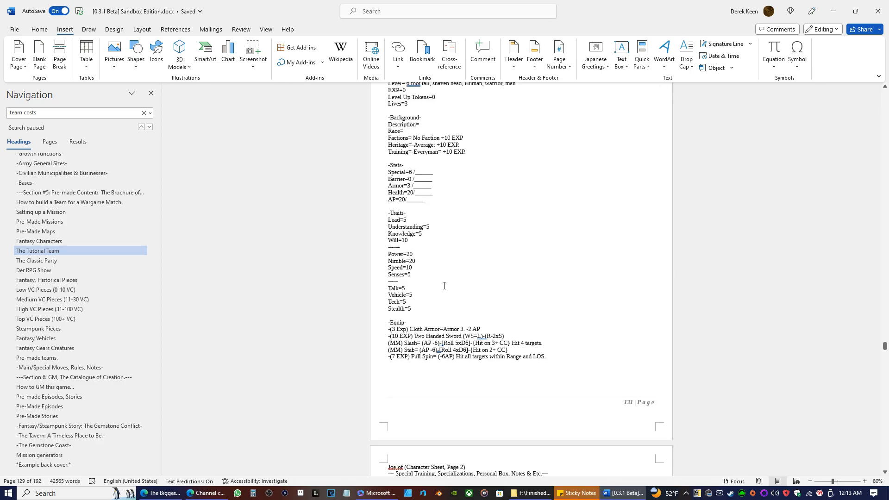
scroll(434, 284, down, 5)
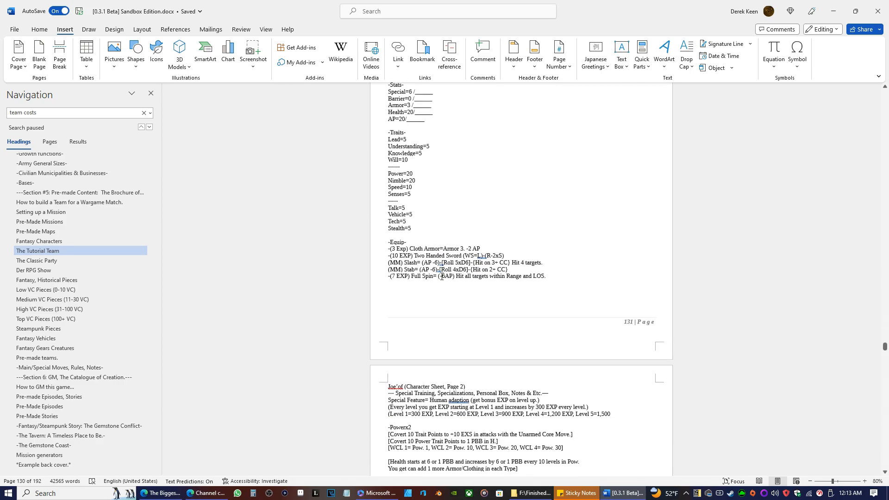
Examine the human warrior's Points, Stats, Traits and Equip entries on page 131 and the trait bonuses on page 132.
scroll(458, 259, up, 5)
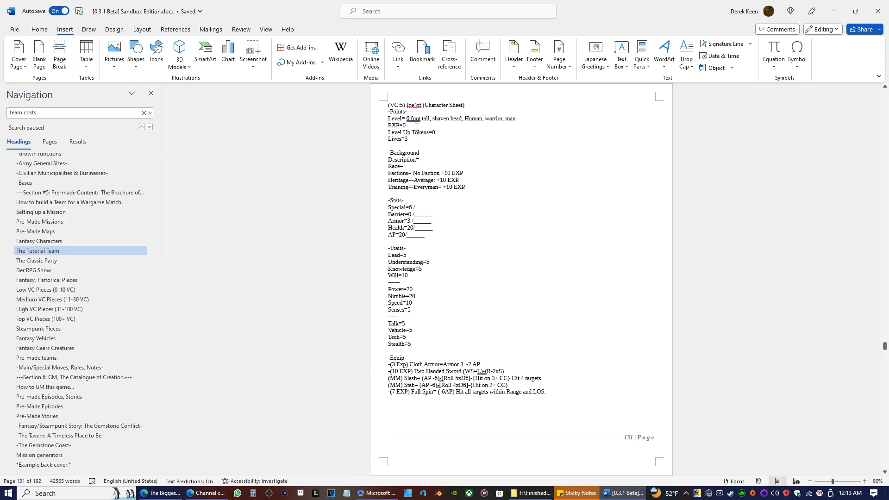
drag(420, 119, 406, 120)
click(429, 113)
scroll(652, 304, down, 8)
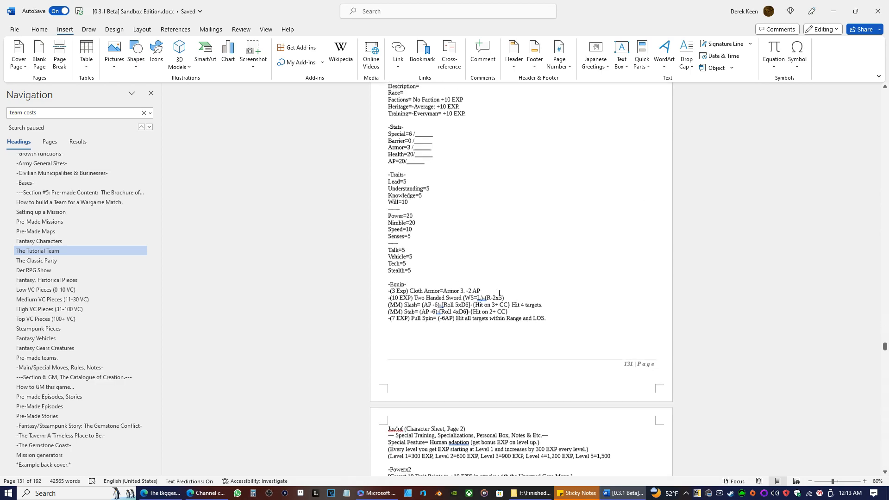
scroll(485, 286, down, 8)
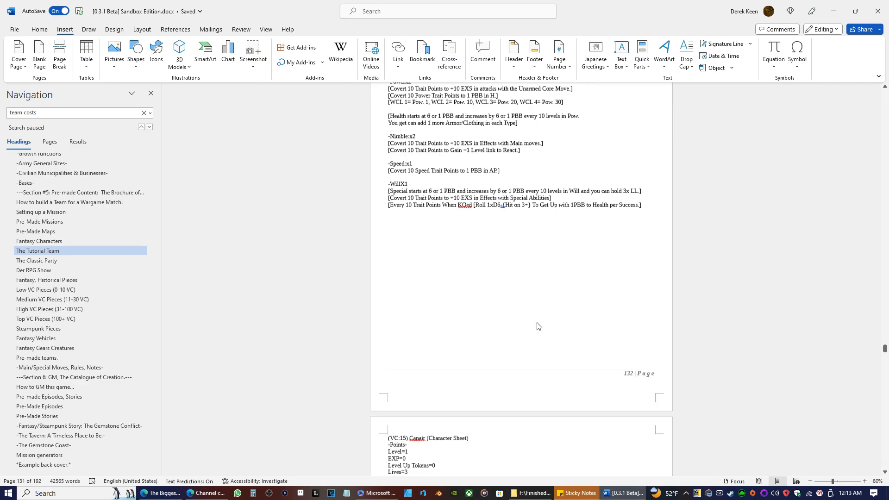
Examine the VC 15 bird-people character's sheet on pages 133 and 134, and return to the human warrior's sheet on page 131.
scroll(491, 291, down, 2)
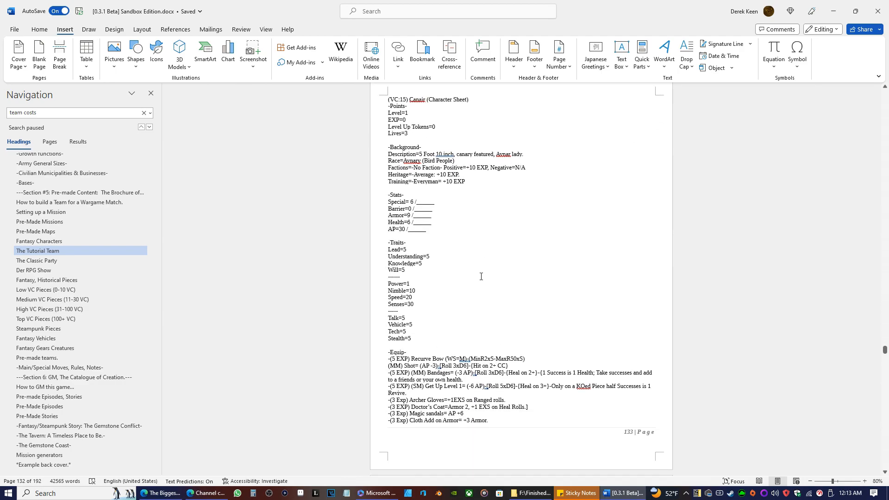
scroll(516, 248, up, 3)
scroll(516, 246, down, 9)
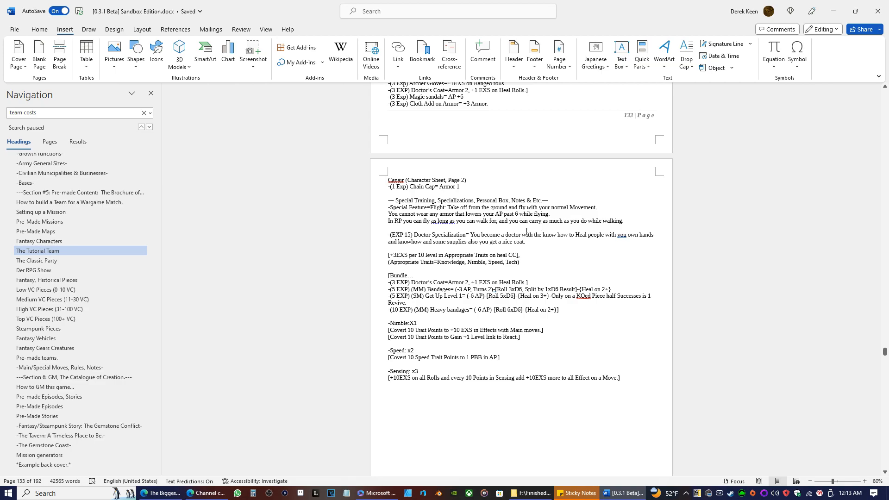
scroll(526, 231, up, 9)
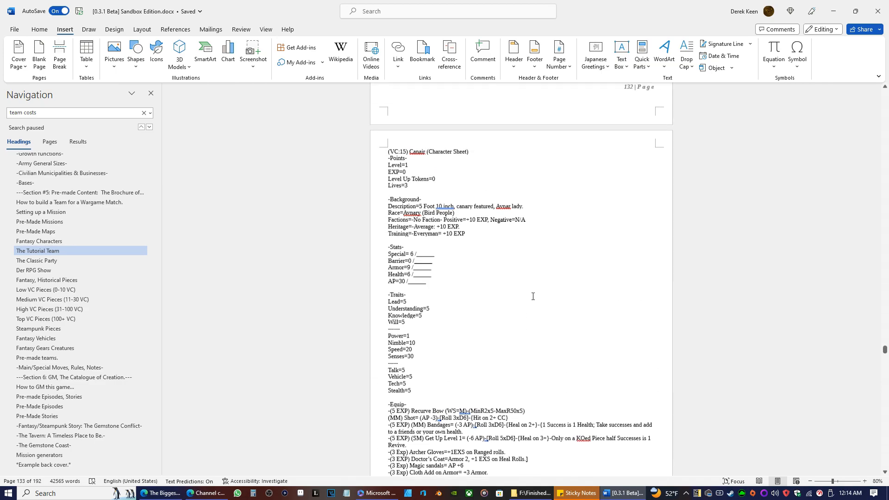
scroll(486, 336, up, 8)
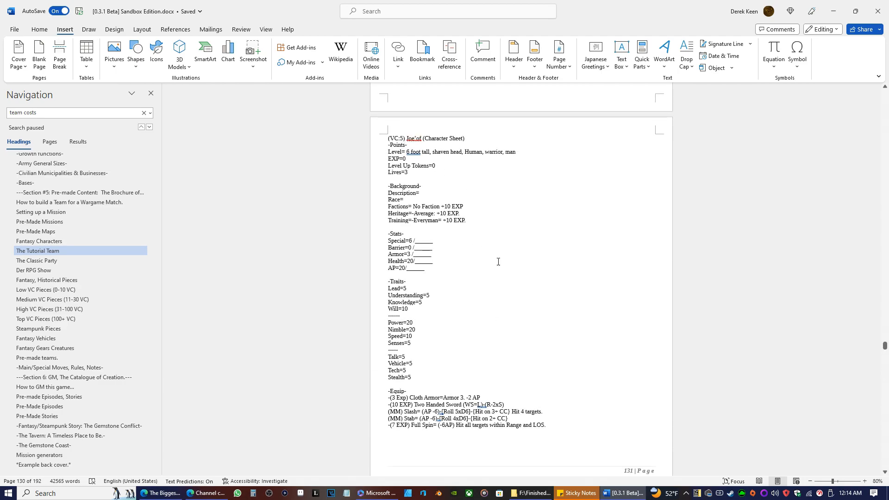
scroll(504, 320, down, 3)
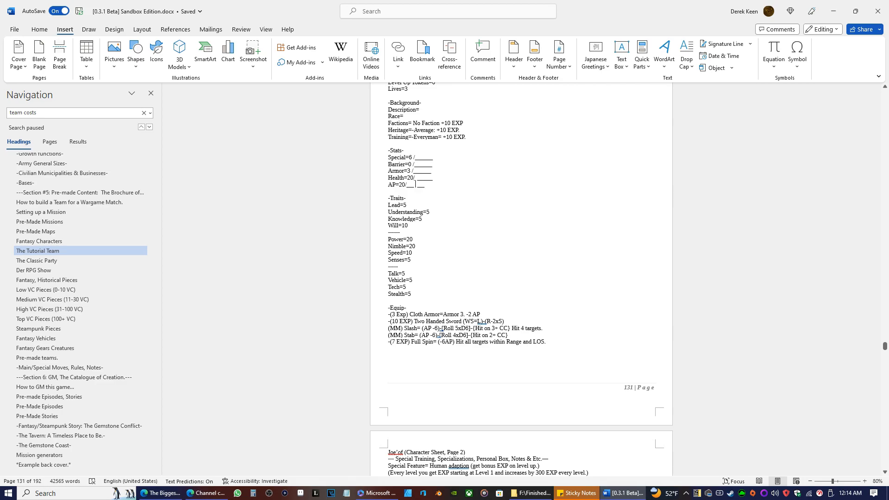
Delete the partly filled Stream character sheet on page 135 along with its leftover empty page.
scroll(570, 234, down, 17)
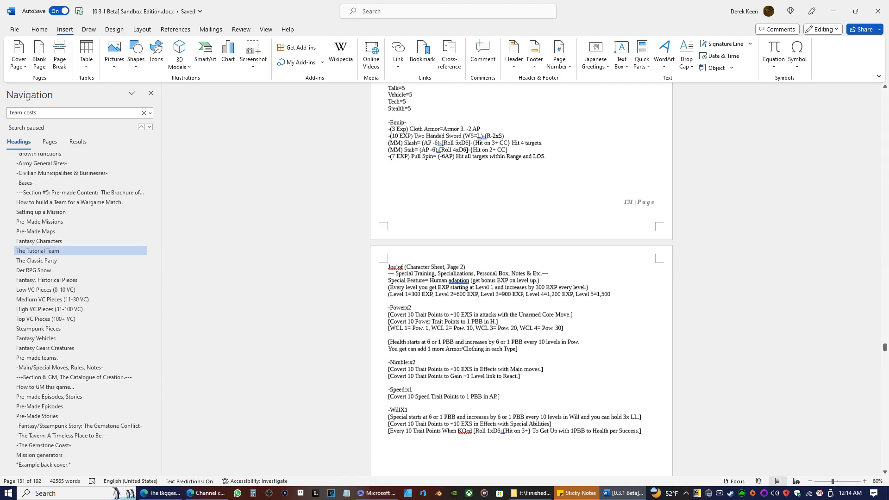
scroll(571, 235, down, 20)
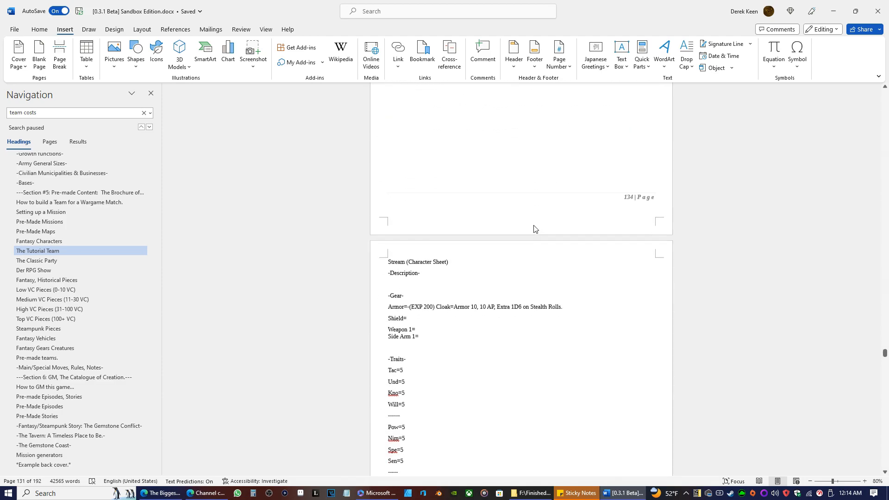
scroll(474, 281, down, 2)
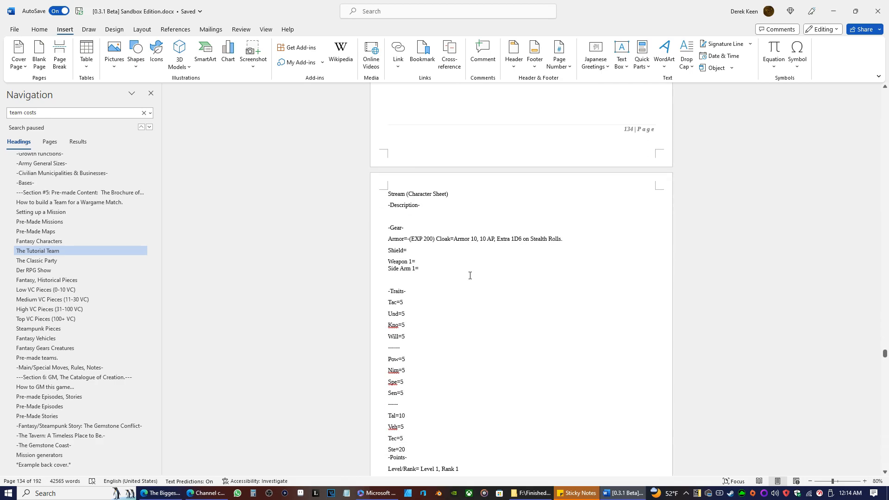
scroll(430, 283, down, 8)
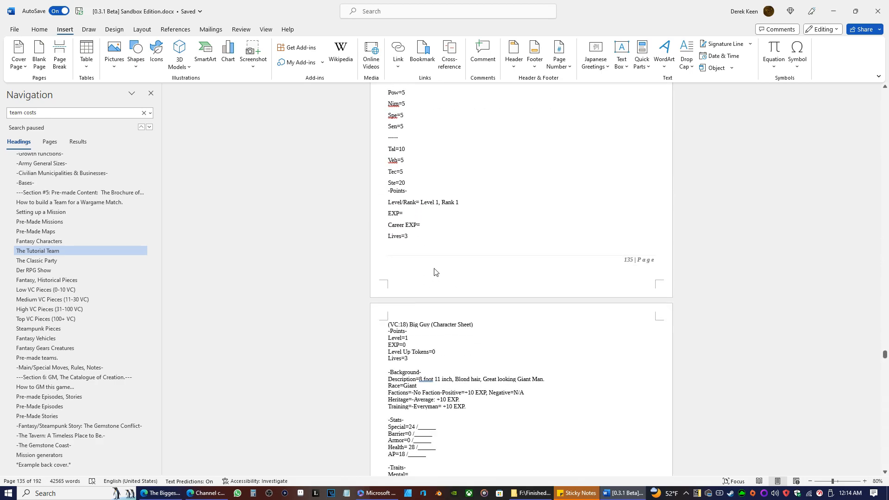
scroll(436, 273, up, 5)
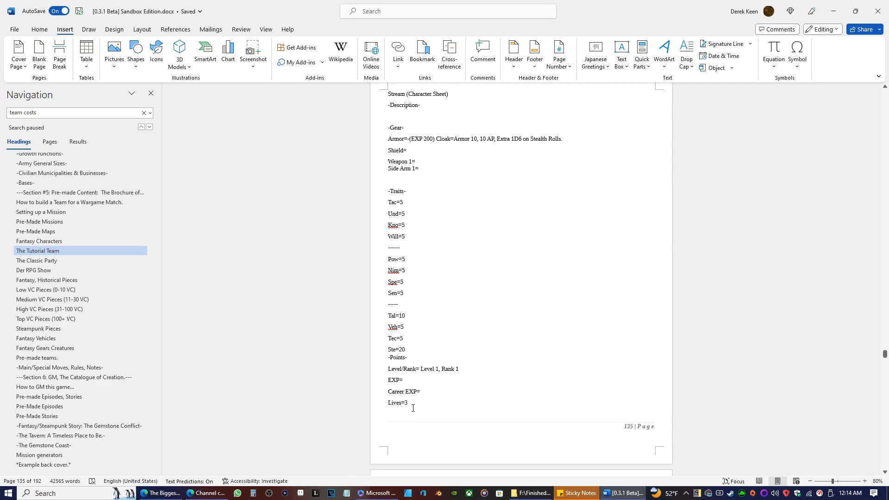
drag(412, 408, 378, 88)
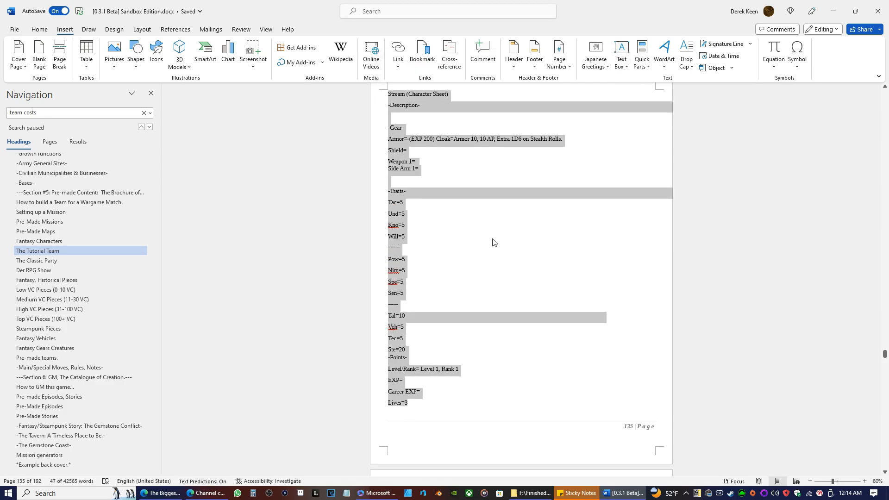
key(BackSpace)
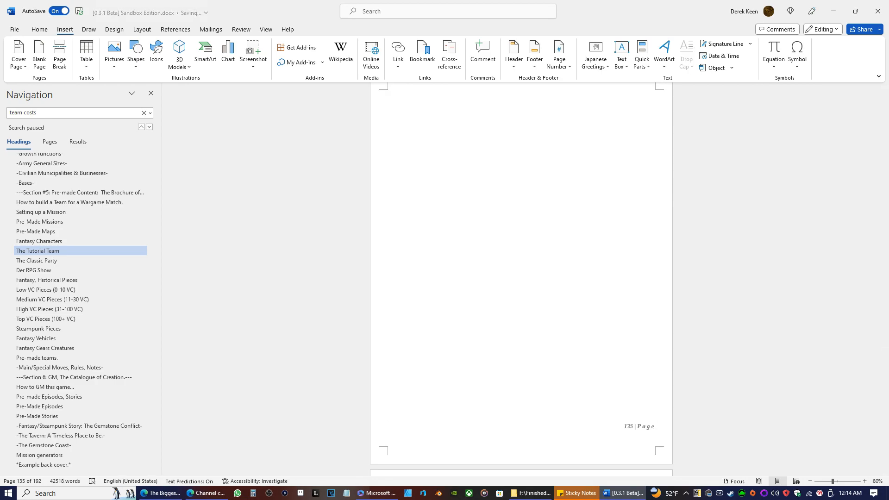
key(BackSpace)
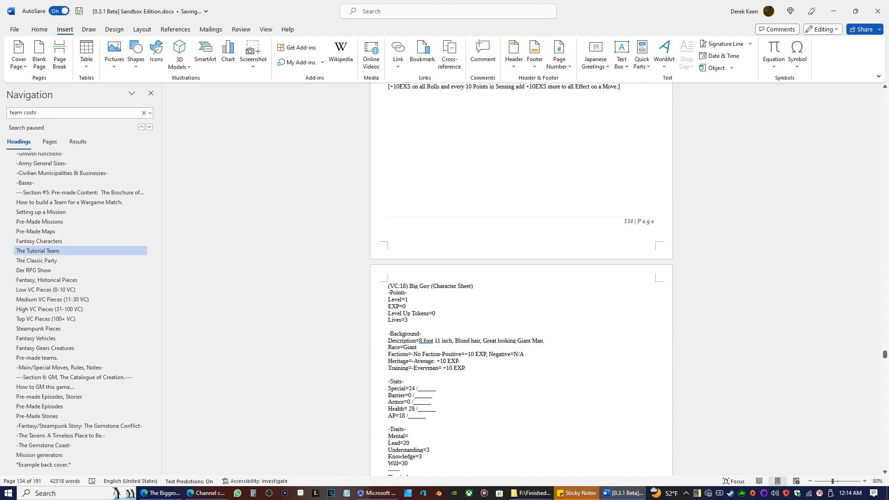
Examine the VC 18 Big Guy sheet's Background, Stats, Traits and Equip on page 135 and its training and trait bonuses on page 136.
scroll(459, 164, up, 10)
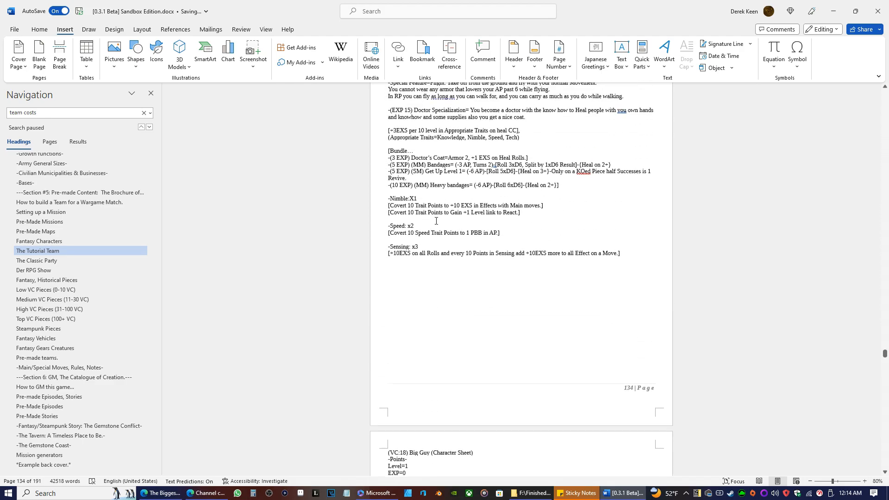
scroll(420, 225, down, 20)
scroll(428, 217, up, 6)
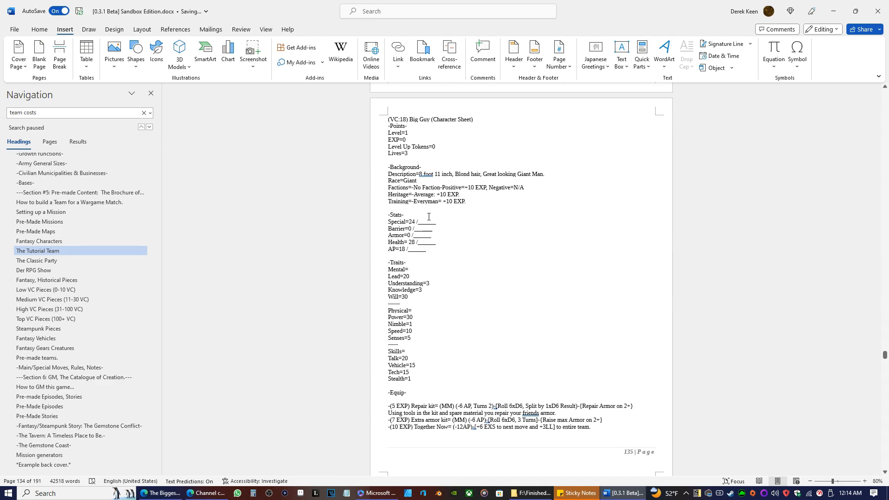
scroll(500, 259, down, 14)
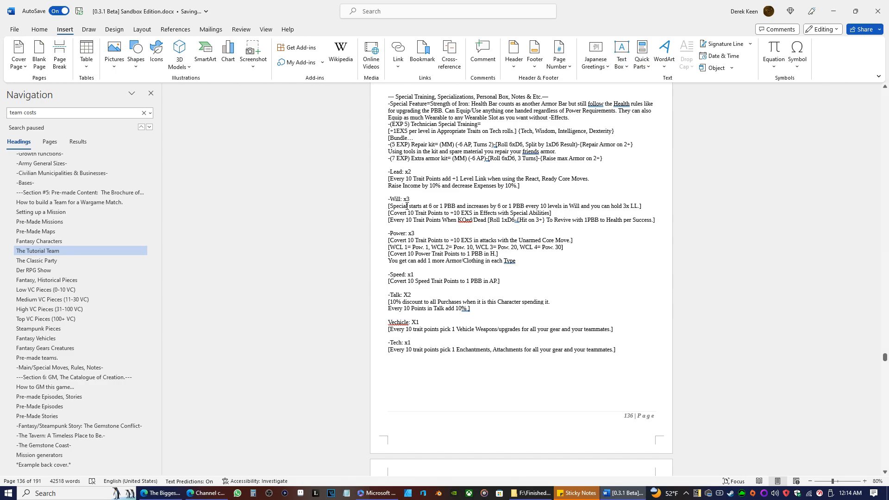
scroll(406, 216, up, 10)
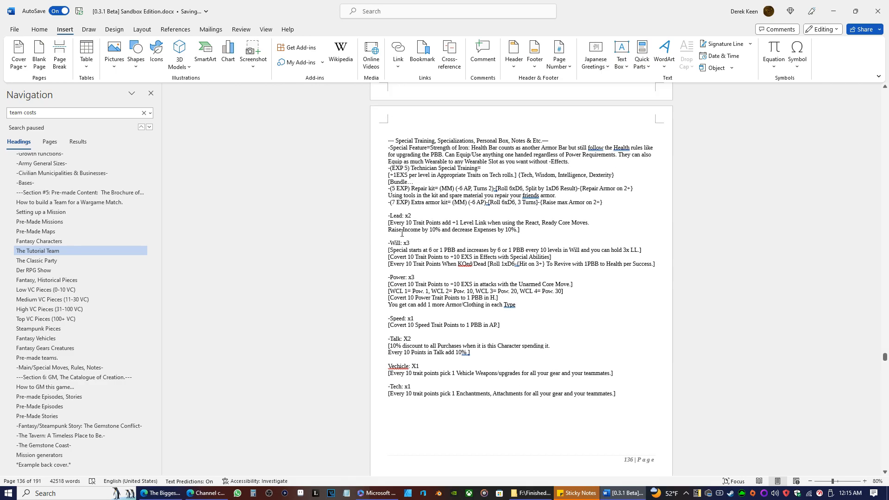
scroll(431, 361, up, 9)
scroll(435, 304, down, 10)
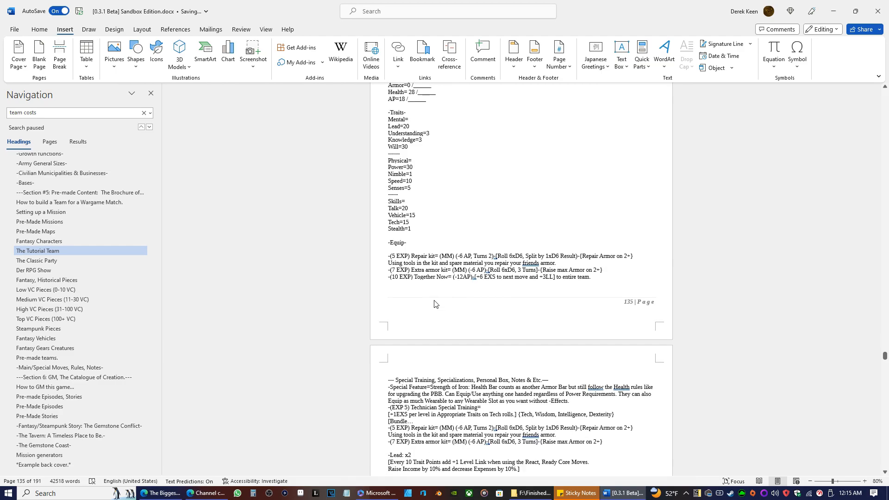
scroll(434, 304, down, 6)
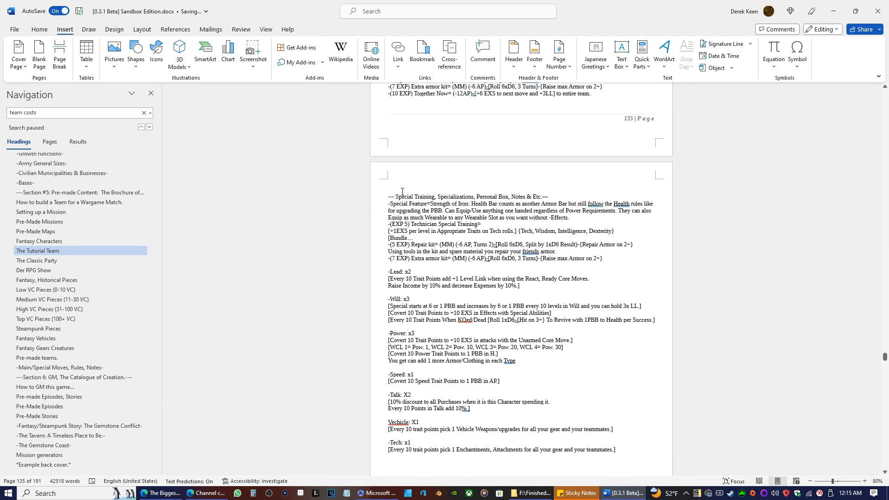
Copy the title "Big Guy (Character Sheet)" from page 135 and paste it as text only into the empty line starting page 136.
scroll(457, 207, up, 15)
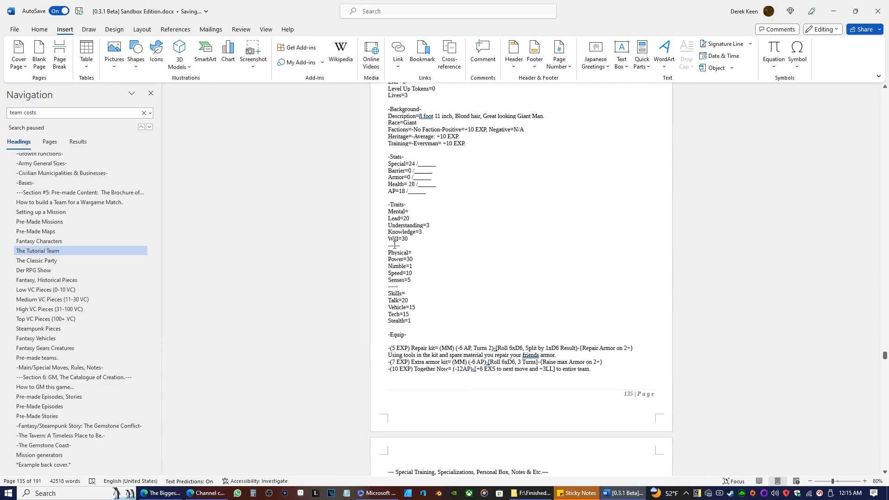
drag(480, 166, 410, 171)
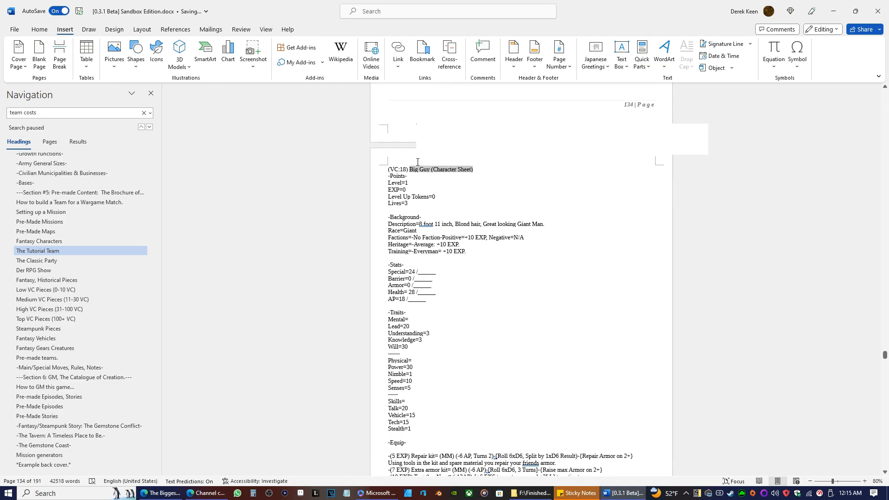
right_click(411, 172)
click(423, 200)
scroll(421, 318, down, 8)
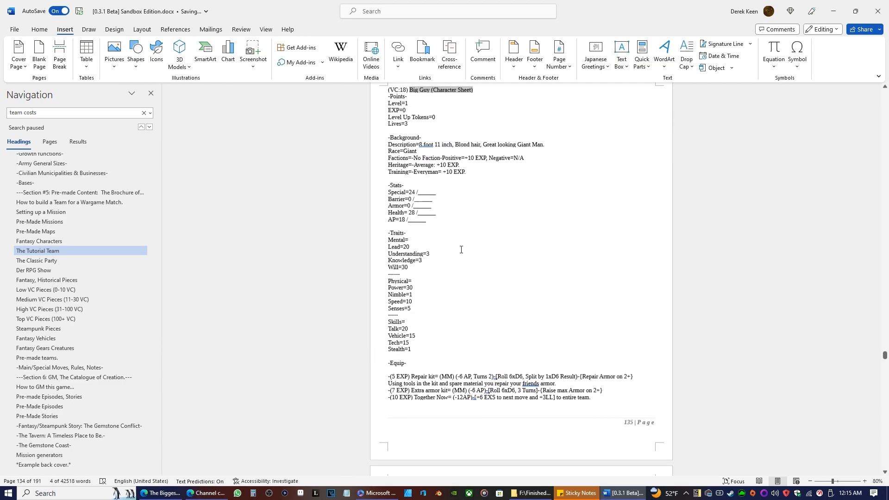
click(404, 300)
right_click(403, 300)
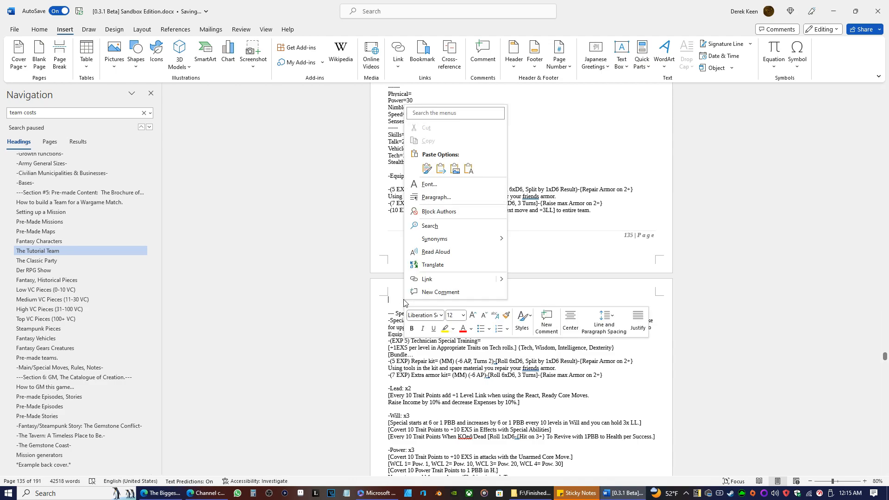
click(469, 169)
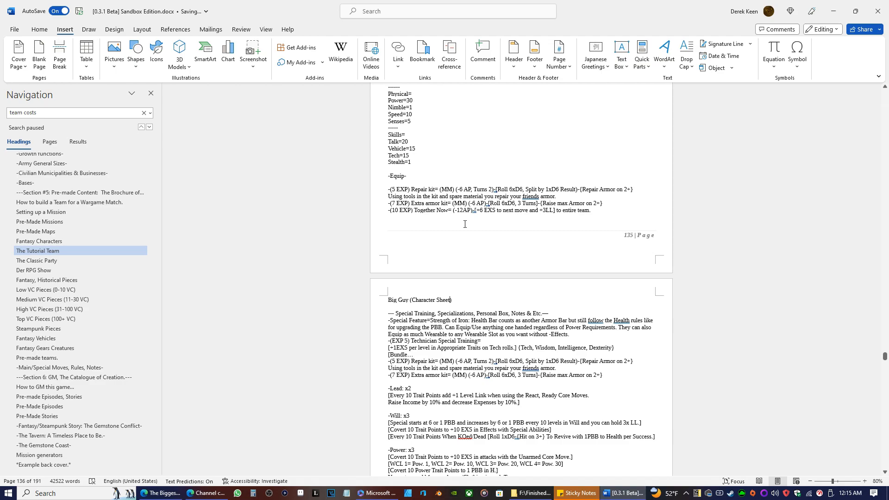
Change the pasted title on page 136 to "Big Guy (Character Sheet, Page 2)".
text(, O)
text(Page)
click(455, 300)
key(BackSpace)
text(2)
Replace the capital X with a lowercase x in Big Guy's Talk and Vehicle multipliers, giving x2 and x1.
scroll(489, 337, down, 3)
scroll(448, 270, down, 1)
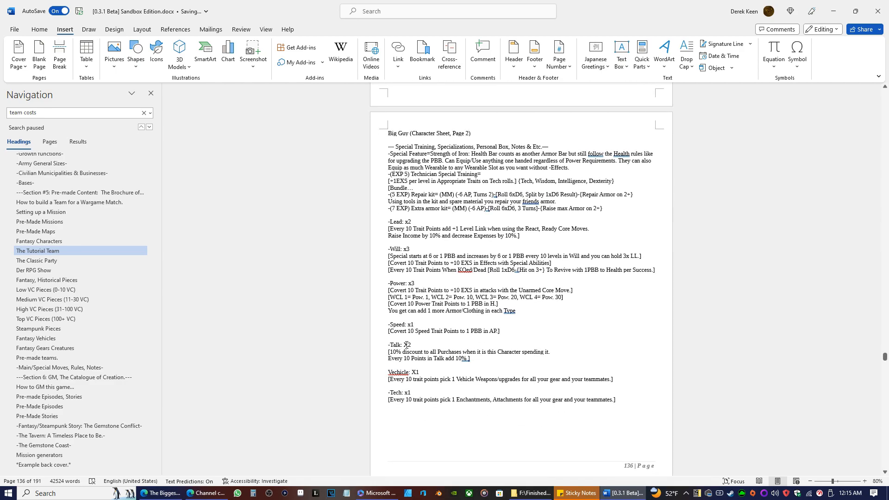
click(405, 345)
key(Delete)
text(x)
click(414, 371)
key(Delete)
text(x)
Correct the misspelled trait name to "Vehicle" and insert a blank line above Big Guy's "(EXP 5) Technician Special Training" entry.
click(398, 373)
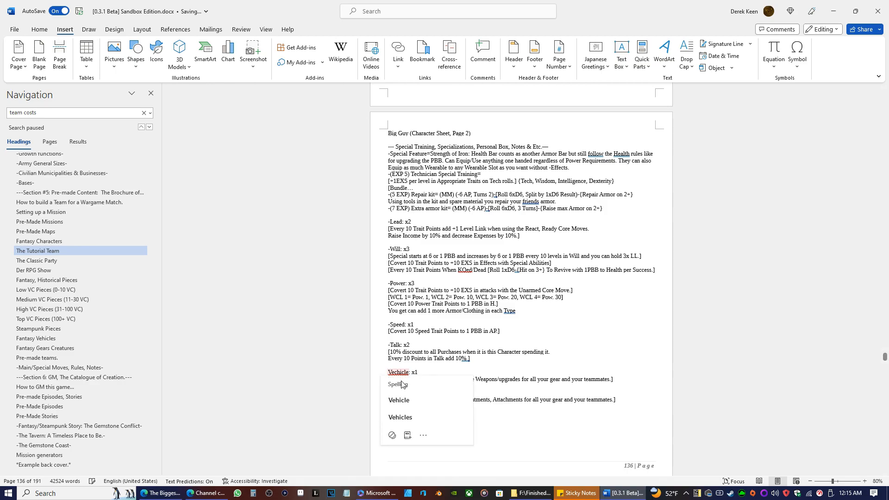
click(399, 400)
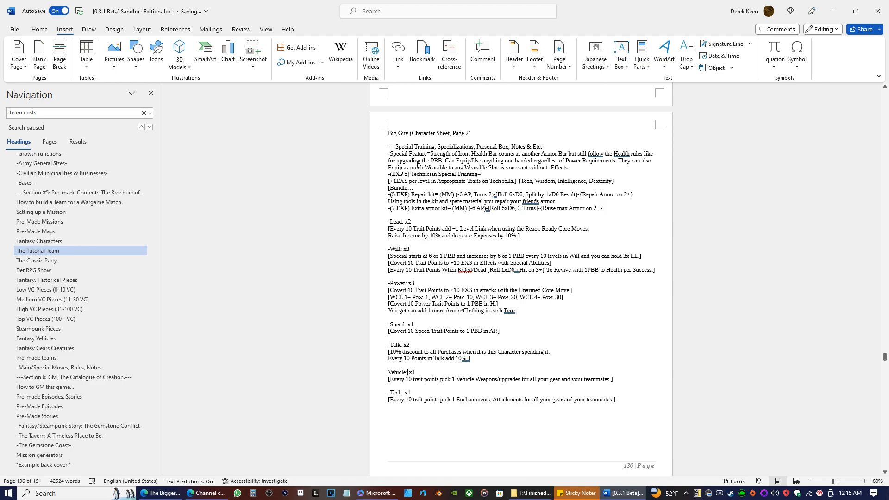
click(389, 175)
key(Return)
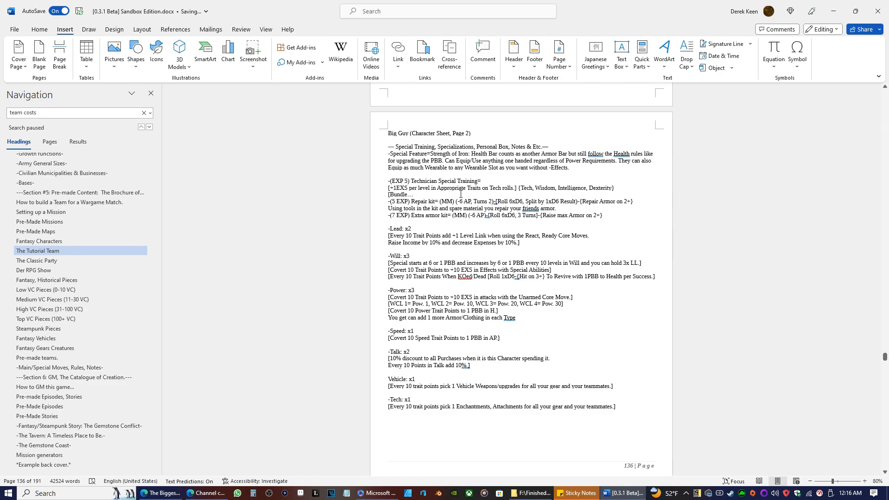
Copy the title "Stream (Character Sheet)" from the VC 10 sheet on page 137, leaving out the VC prefix.
scroll(463, 192, down, 9)
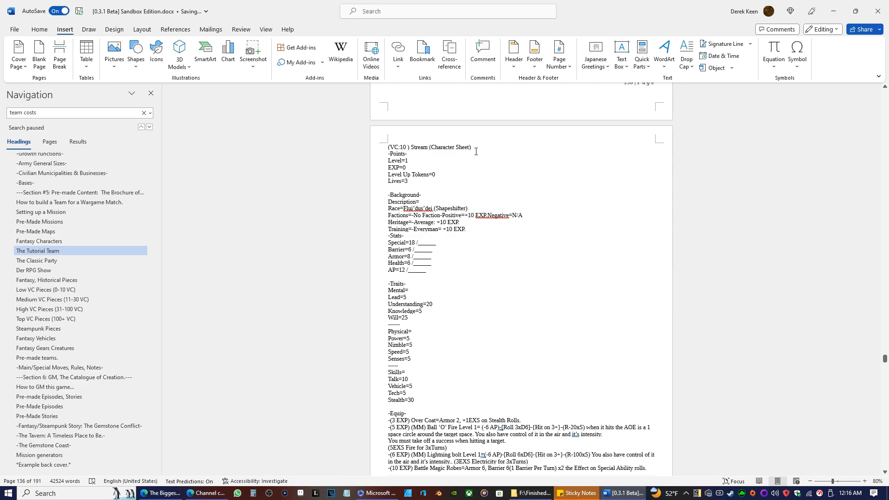
drag(471, 147, 410, 147)
right_click(411, 146)
click(430, 196)
Review the rest of the Stream sheet and insert an empty line above the Leather Boots entry starting page 138.
scroll(430, 183, down, 8)
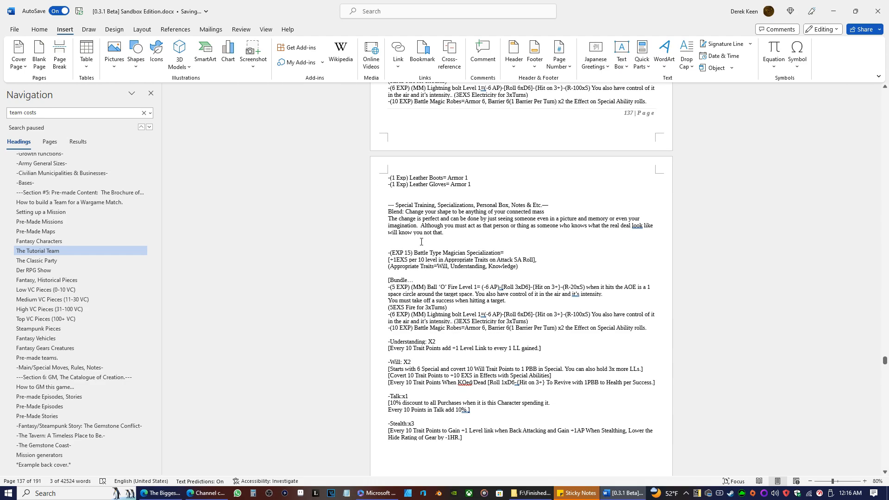
scroll(408, 219, down, 4)
scroll(414, 309, up, 3)
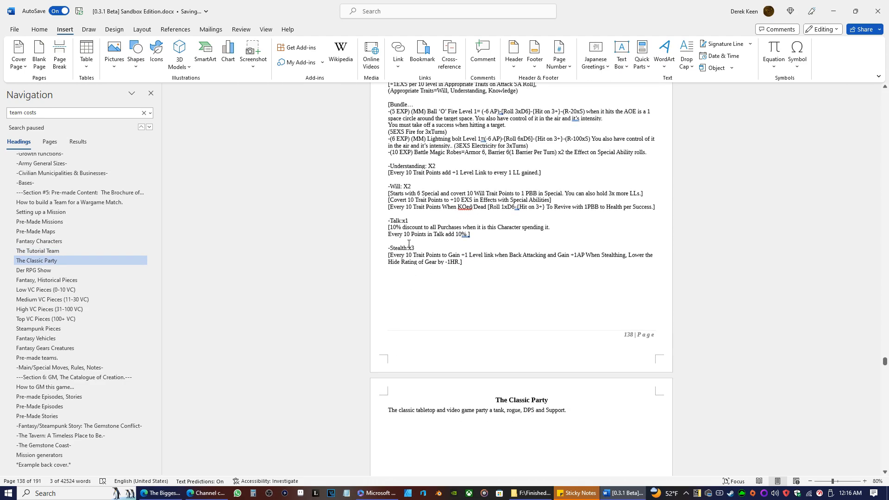
scroll(415, 310, up, 1)
scroll(421, 283, up, 6)
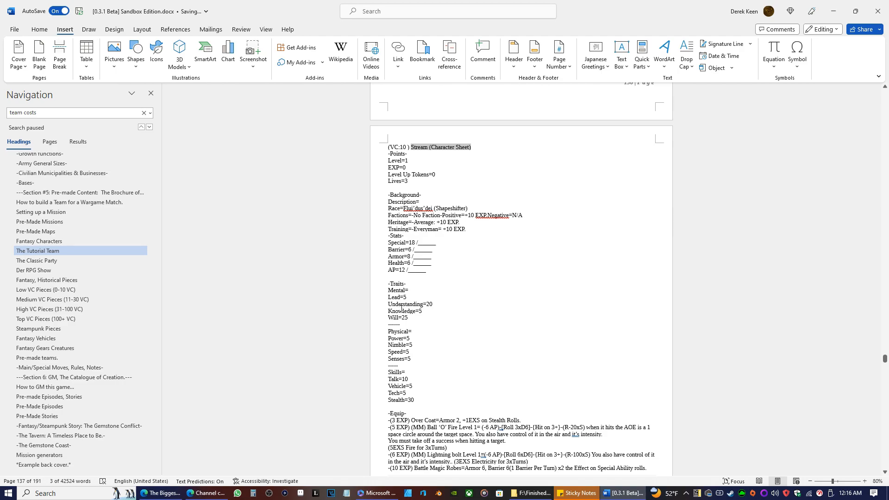
scroll(448, 322, down, 8)
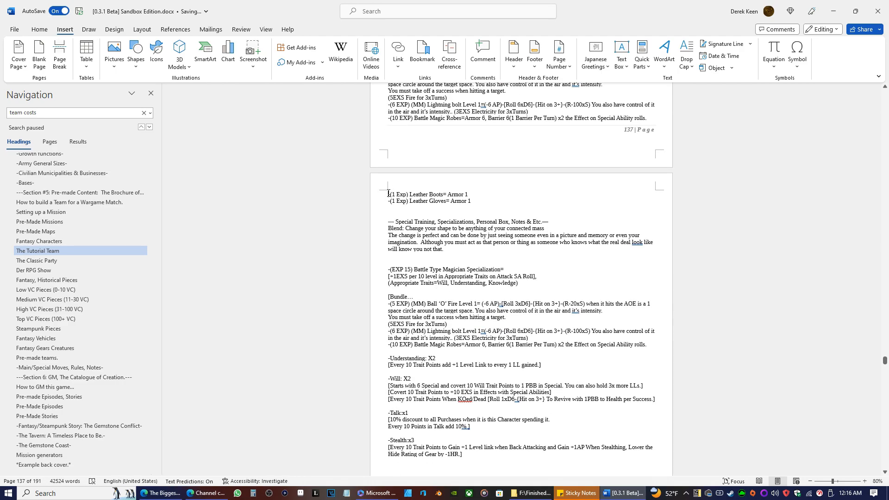
scroll(408, 227, up, 2)
key(Return)
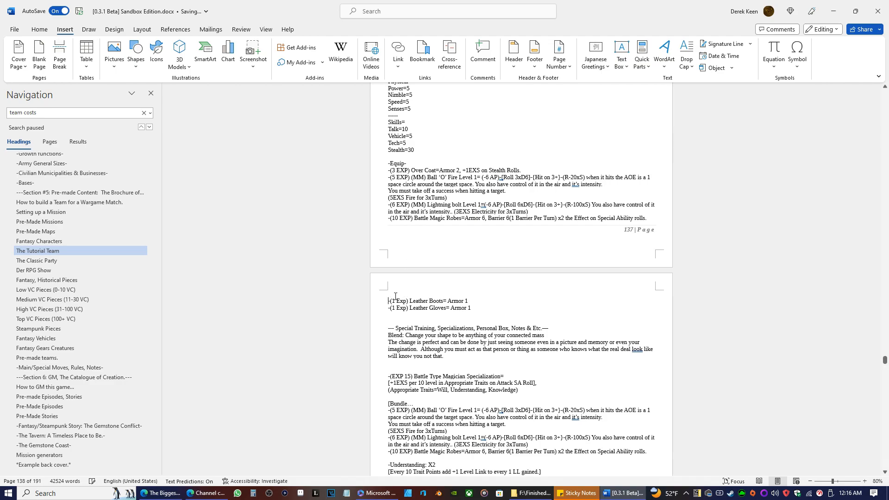
key(Return)
key(BackSpace)
key(Up)
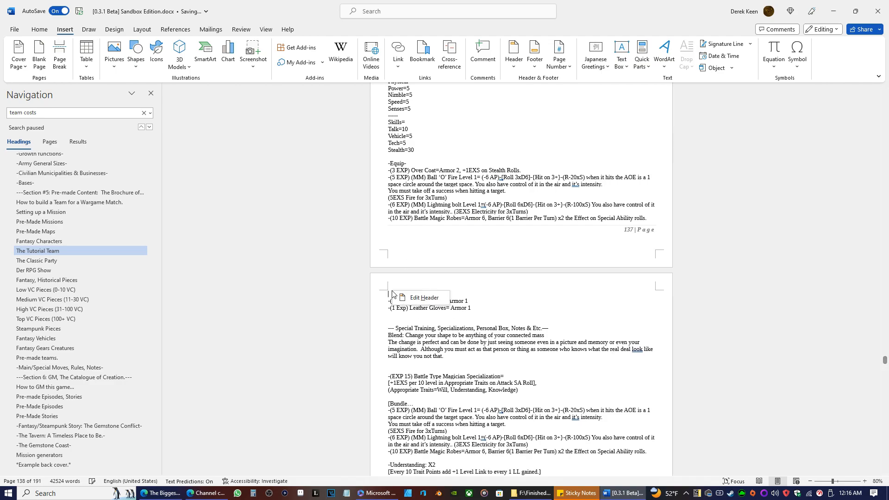
Paste the Stream title as text only into the empty line on page 138 and add ", Page 2" to it.
click(386, 295)
right_click(386, 294)
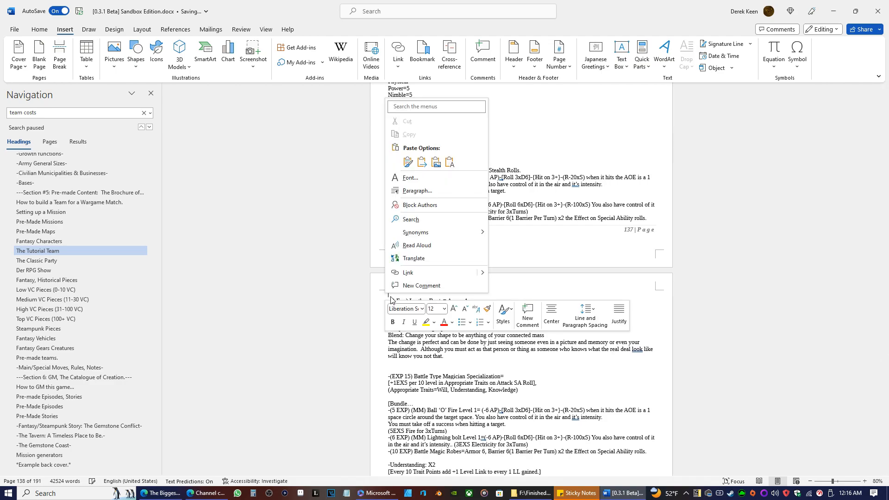
right_click(390, 298)
click(389, 294)
right_click(389, 293)
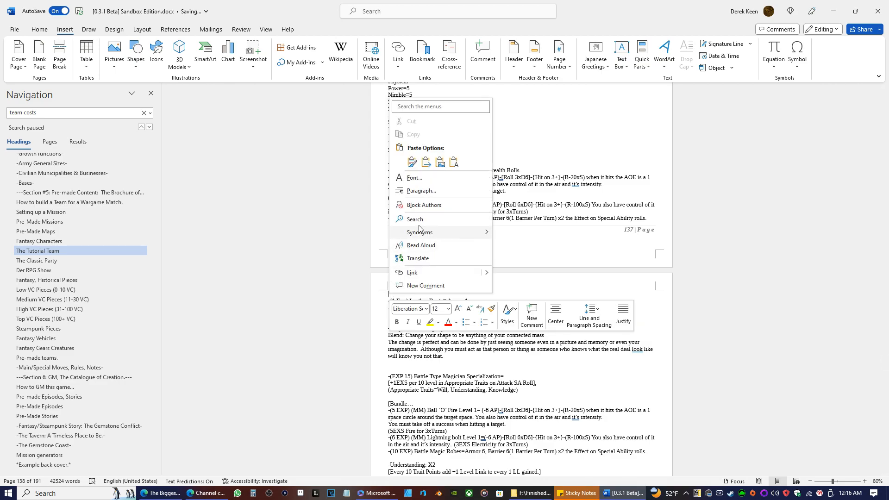
click(454, 160)
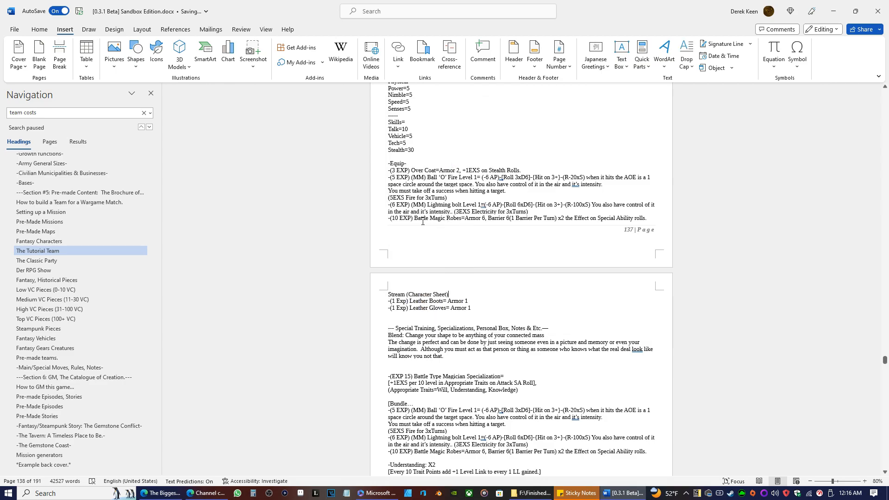
text(, Page 2)
Lowercase the "x" multipliers of Understanding and Will on Stream's second page, and add a space before the Stealth and Talk multipliers.
scroll(426, 273, down, 4)
scroll(425, 273, down, 5)
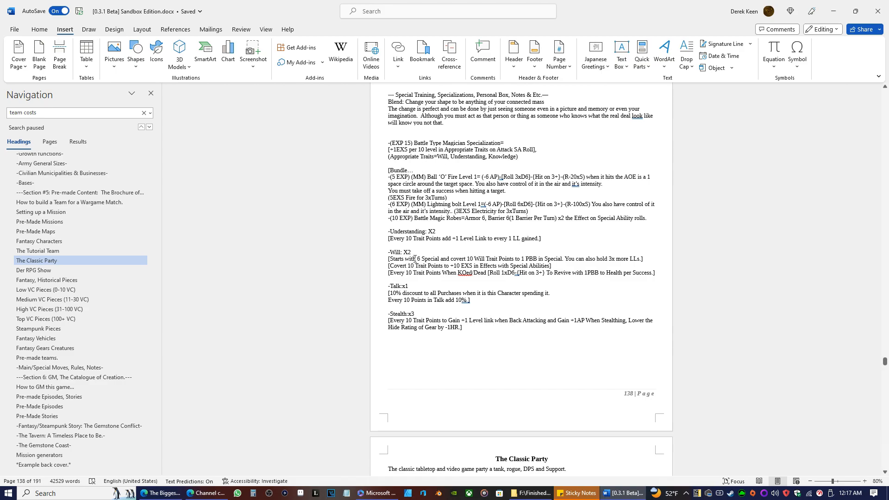
click(433, 231)
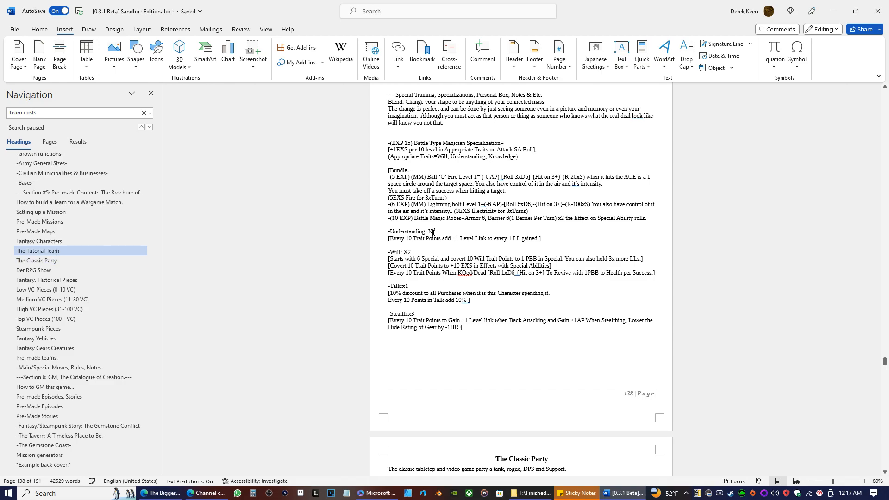
key(BackSpace)
text(x)
key(Down)
key(Down)
key(Down)
key(BackSpace)
text(x)
click(407, 314)
click(403, 286)
Look back over the Big Guy and Stream character sheets on pages 135 to 137.
scroll(507, 236, up, 15)
scroll(507, 236, up, 5)
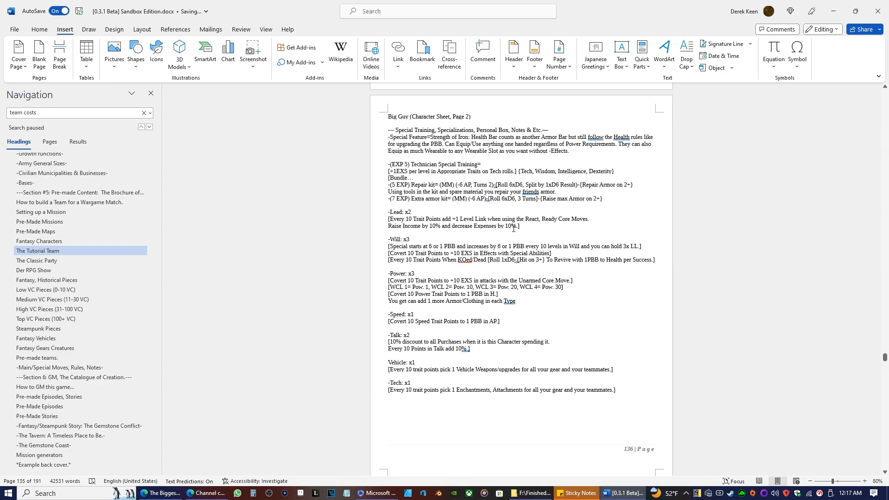
scroll(491, 219, up, 11)
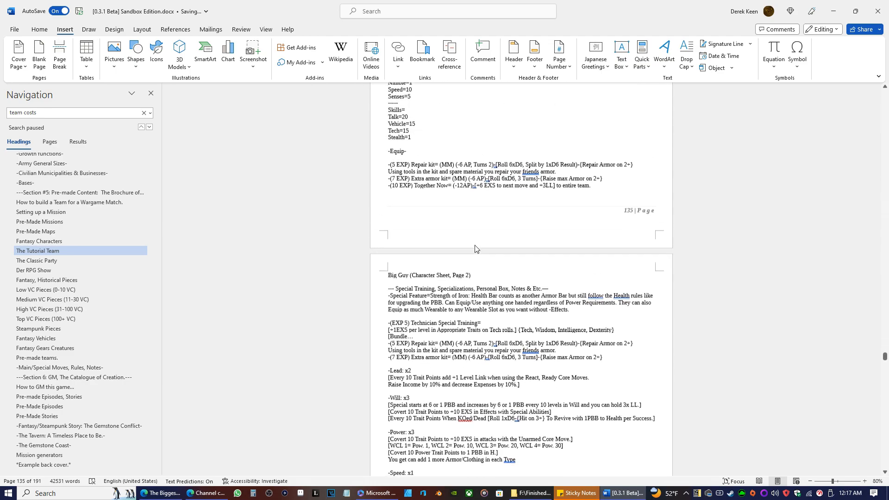
scroll(456, 245, up, 1)
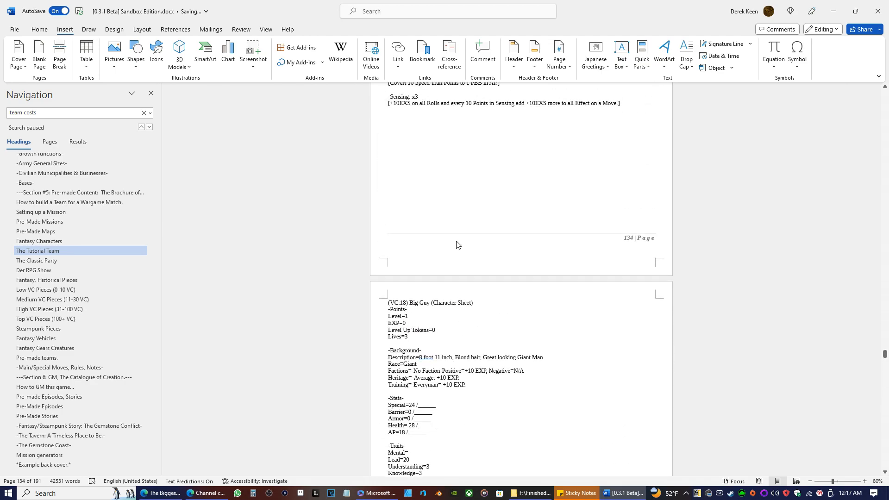
scroll(456, 244, down, 20)
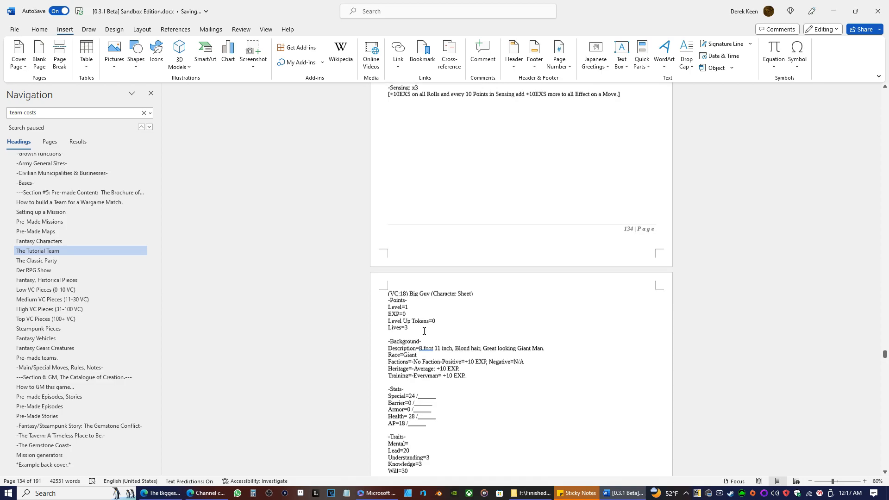
scroll(486, 236, down, 5)
scroll(472, 210, up, 3)
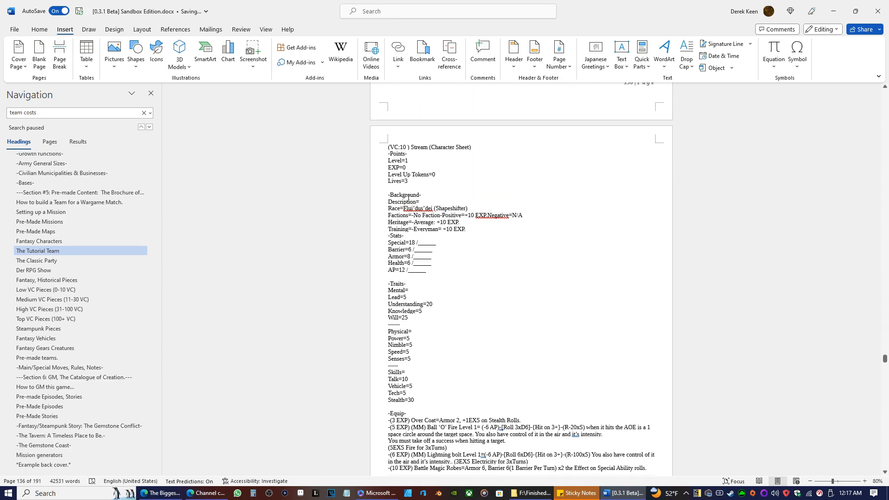
Go to "Part 3-A: The RPG: A Demo RPG play session" and read how the players introduce their characters.
scroll(57, 265, up, 5)
scroll(57, 263, up, 15)
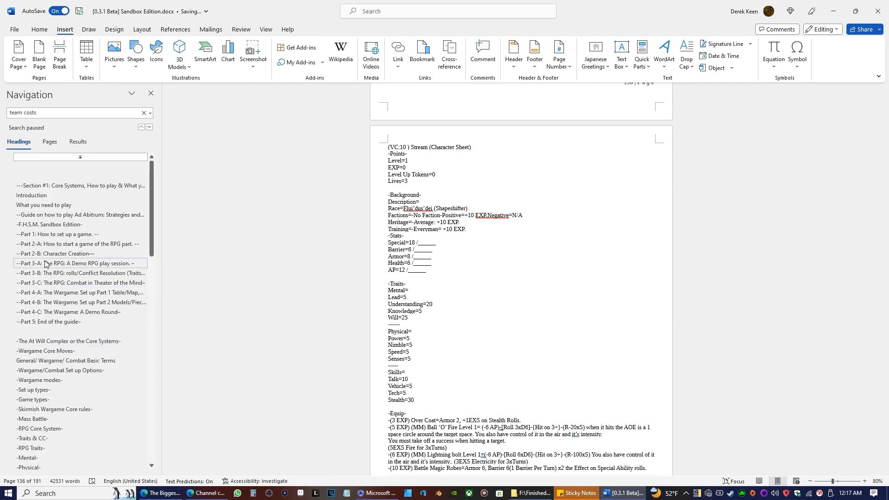
click(51, 263)
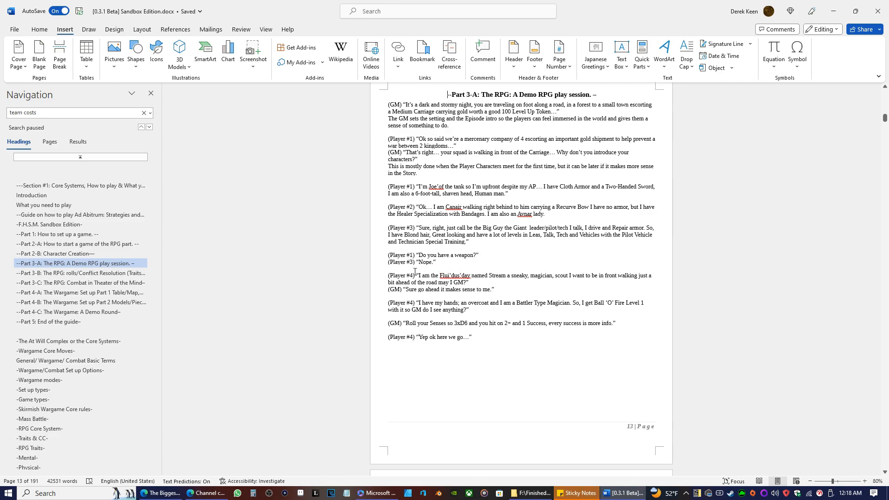
scroll(65, 250, down, 10)
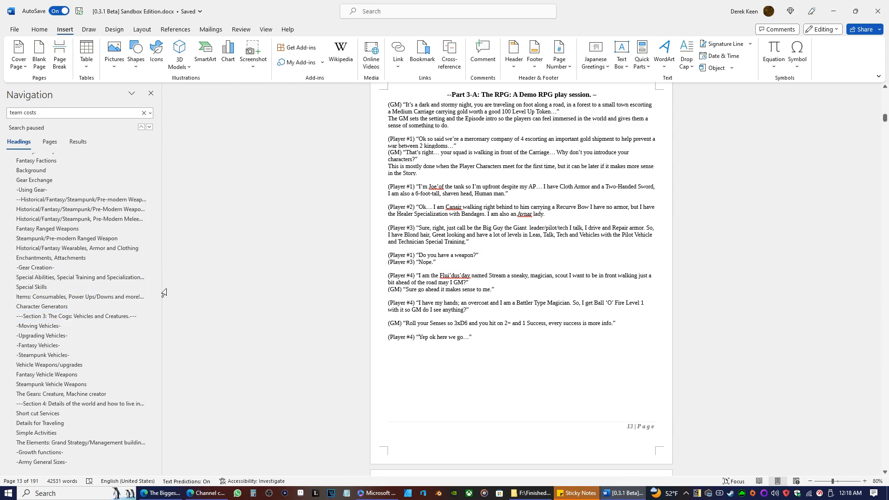
scroll(74, 319, down, 2)
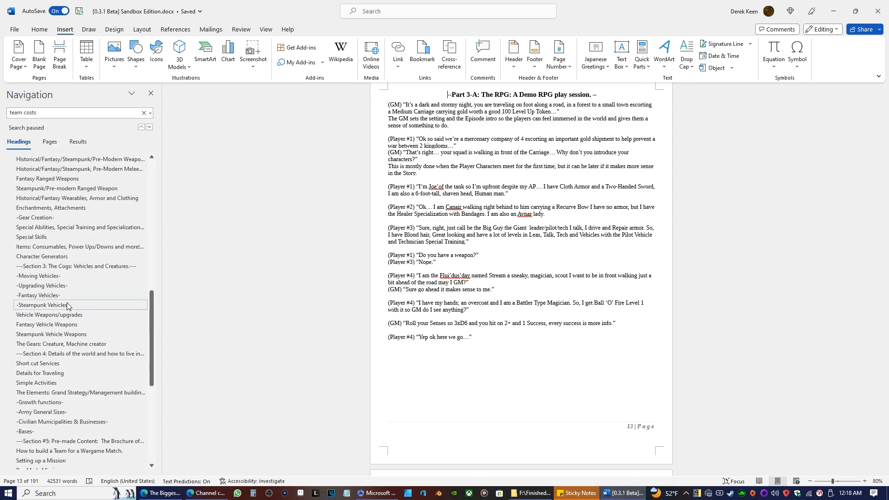
scroll(52, 282, up, 2)
scroll(51, 282, down, 10)
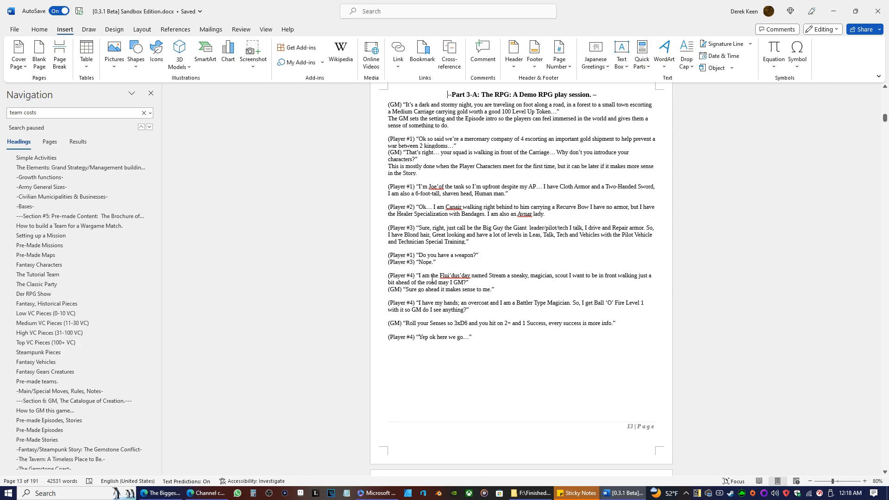
Return to The Tutorial Team and add a period after "warrior, man" in the Level line of Joe'of's sheet.
scroll(93, 280, down, 1)
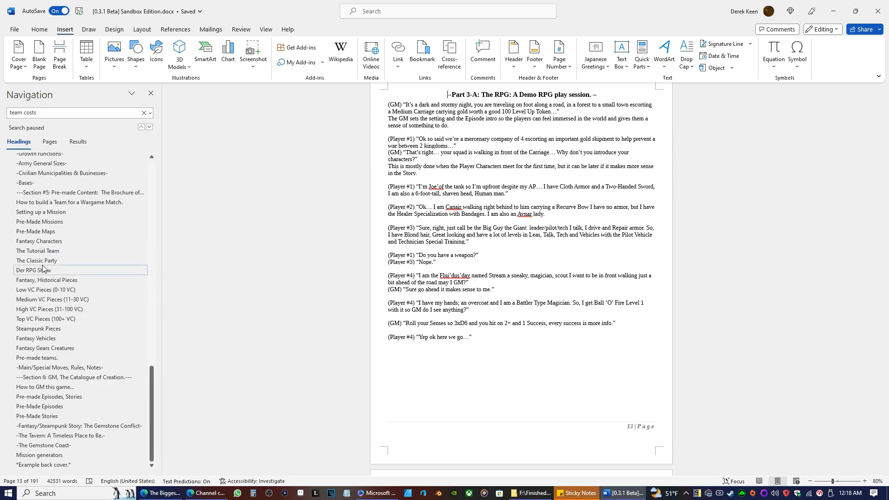
click(40, 250)
scroll(453, 249, down, 8)
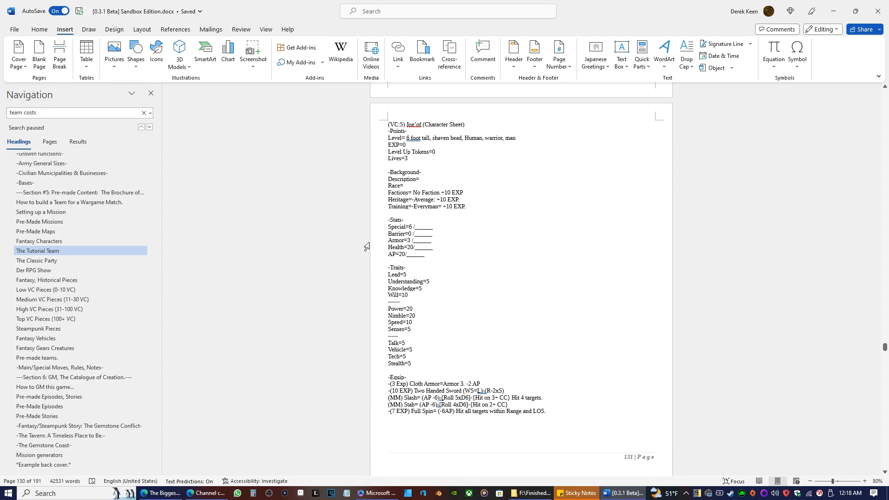
scroll(358, 271, down, 8)
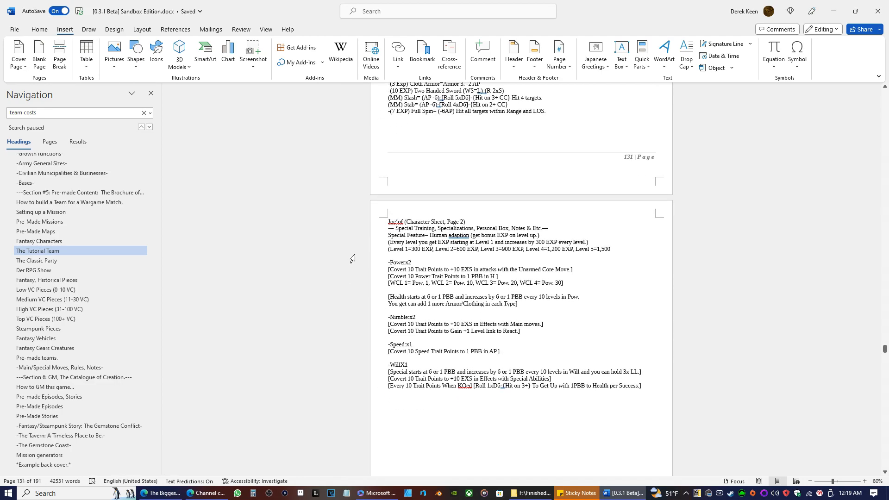
scroll(371, 297, up, 8)
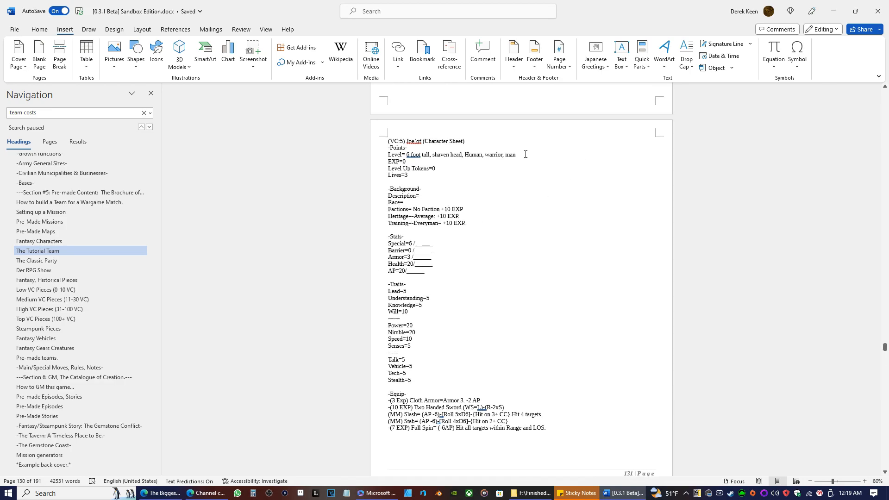
text(.)
Review the sheets up to Stream's and replace the period before "Negative=N/A" in Stream's Factions line with a comma and space.
scroll(470, 234, down, 1)
scroll(480, 187, up, 2)
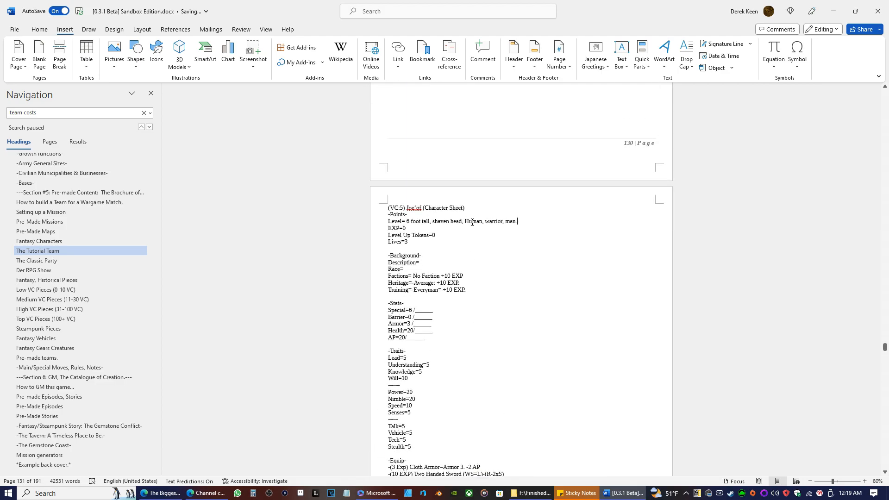
scroll(474, 219, down, 20)
scroll(513, 223, down, 3)
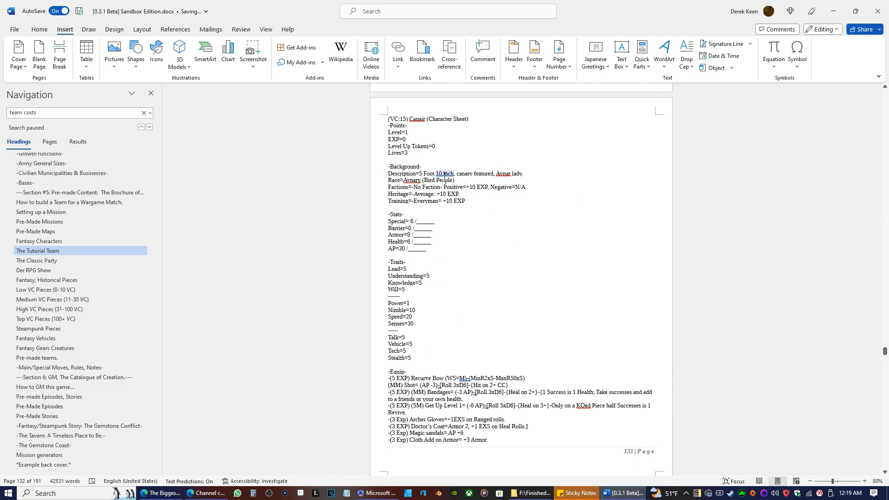
scroll(472, 273, down, 6)
scroll(468, 236, up, 1)
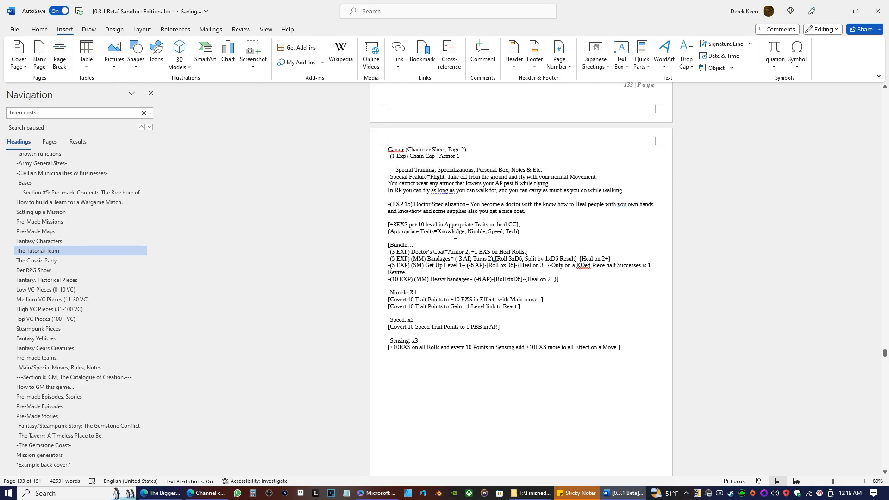
scroll(463, 226, down, 12)
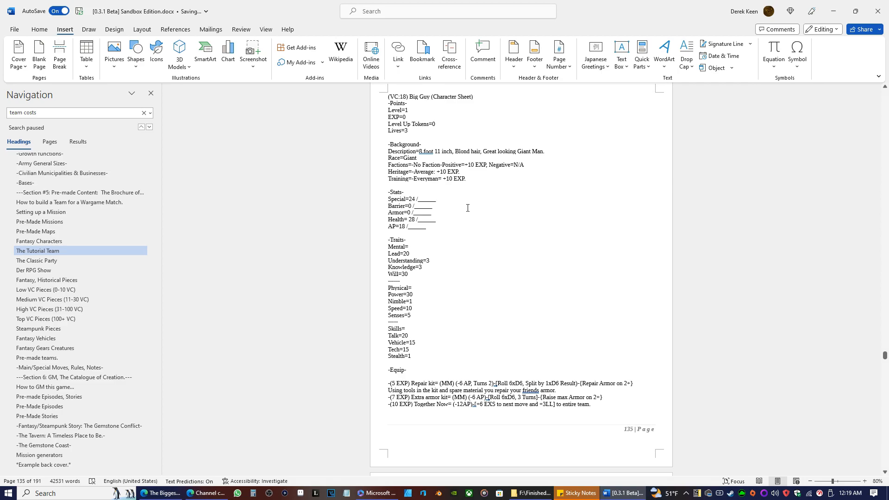
scroll(467, 208, down, 8)
scroll(449, 250, down, 8)
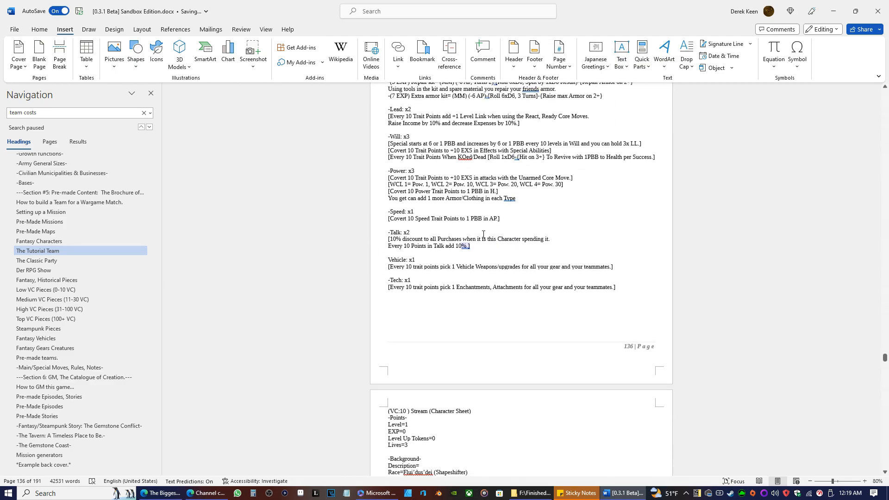
click(491, 242)
key(BackSpace)
text(,)
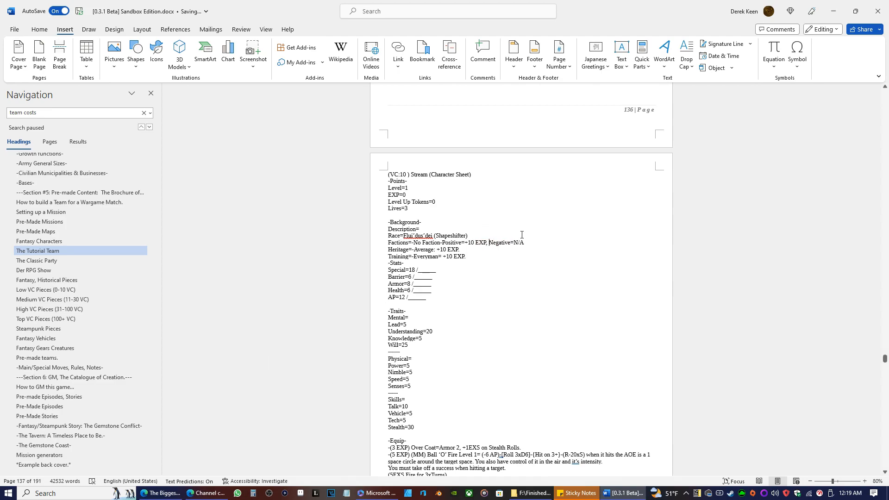
Copy "No Faction-Positive=+10 EXP, Negative=N/A" from Stream's Factions line.
drag(525, 243, 417, 243)
right_click(417, 245)
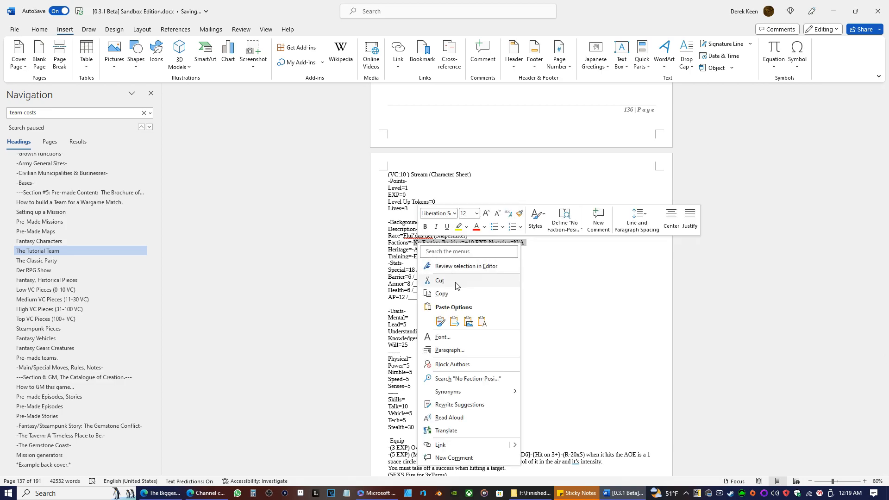
click(439, 281)
Replace Big Guy's Factions value with the copied text, pasted as text only, and end the line with a period.
scroll(476, 280, up, 5)
scroll(479, 301, up, 20)
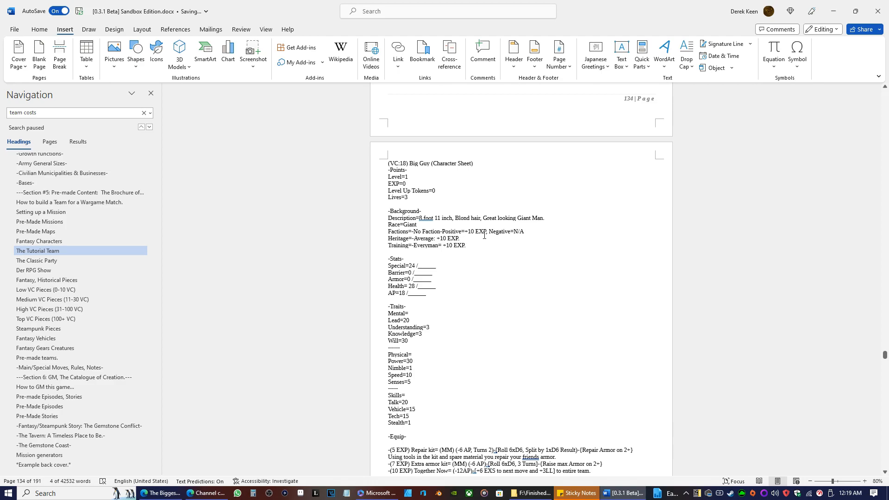
drag(524, 232, 415, 233)
right_click(416, 234)
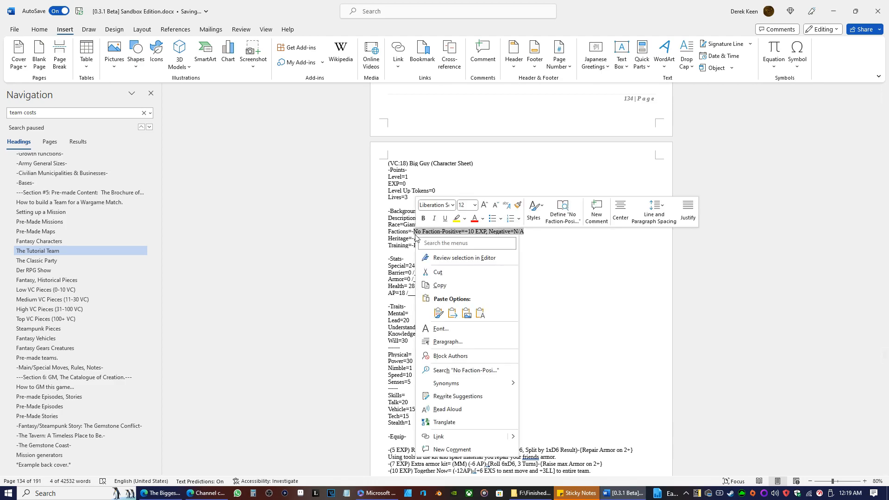
click(479, 313)
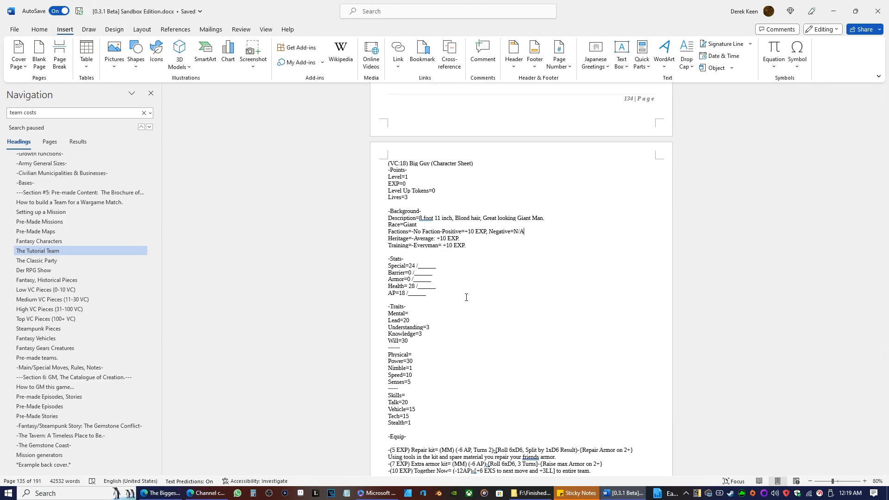
text(.)
Replace Canair's Factions value with the copied text, pasted as text only, and put "=" back after "Factions".
scroll(457, 276, up, 10)
scroll(460, 283, up, 10)
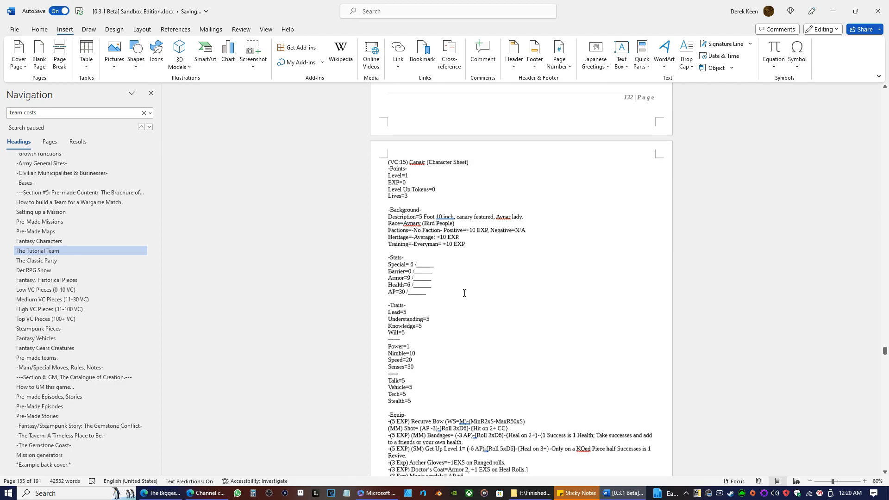
drag(527, 236, 410, 237)
right_click(410, 237)
key(Escape)
click(416, 238)
drag(409, 237, 526, 238)
right_click(525, 238)
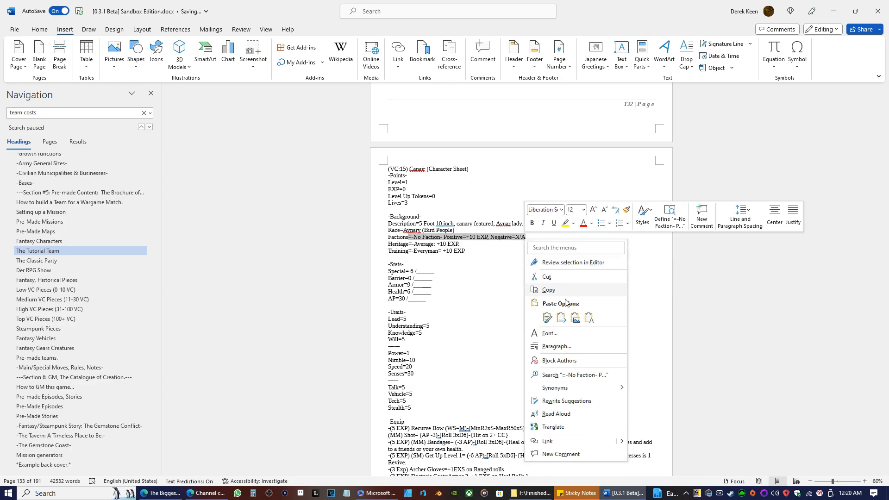
click(592, 319)
click(409, 237)
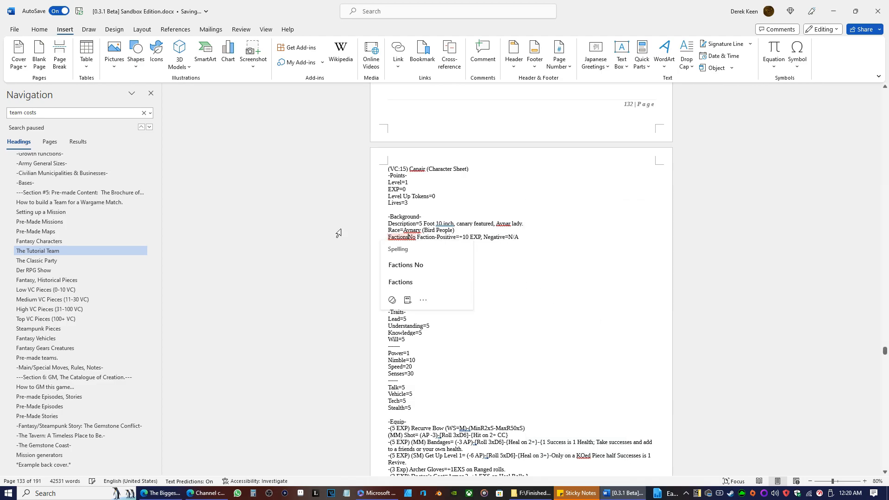
text(=)
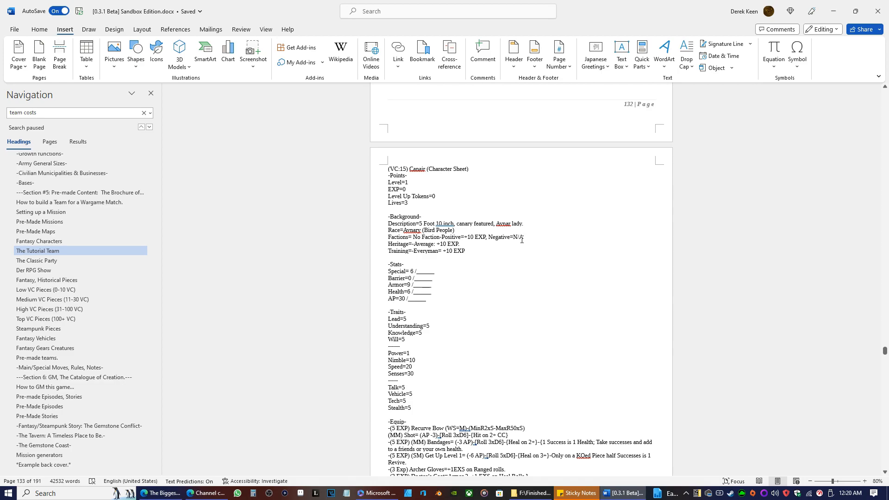
Replace Joe'of's Factions value with the copied text as text only and put the Heritage entry back on its own line.
scroll(557, 245, up, 10)
scroll(557, 245, up, 10)
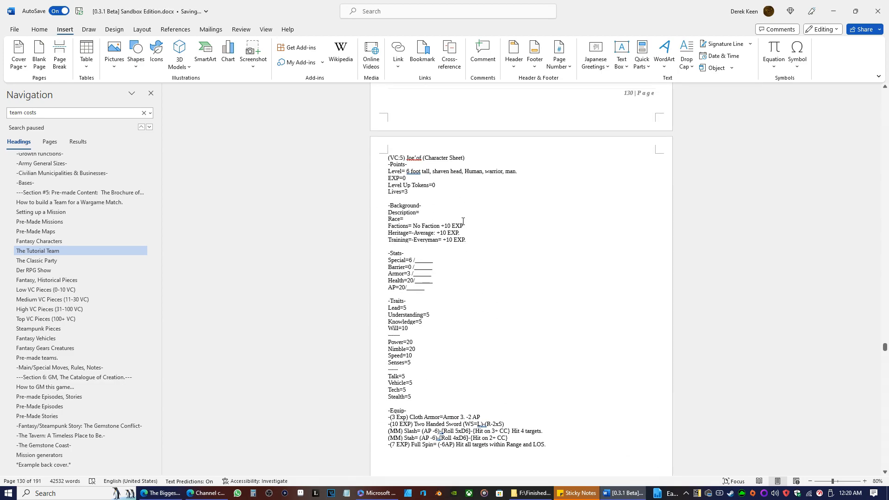
drag(456, 221, 416, 226)
right_click(418, 226)
click(476, 300)
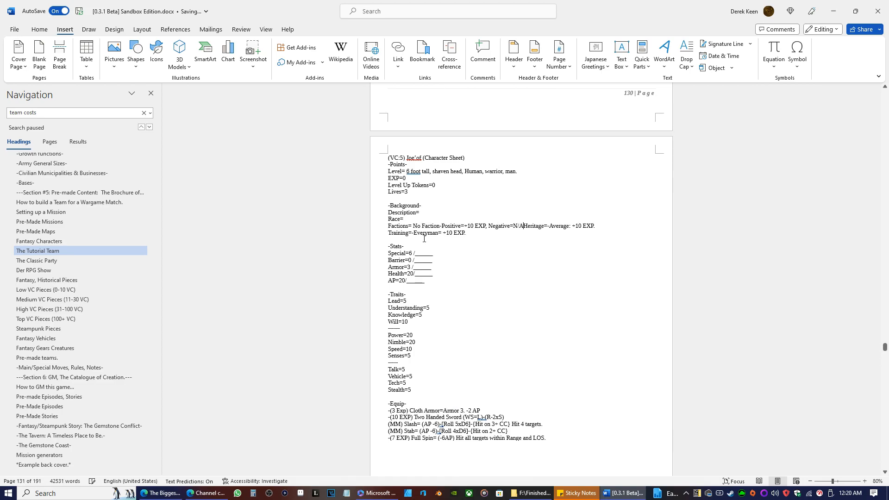
key(Return)
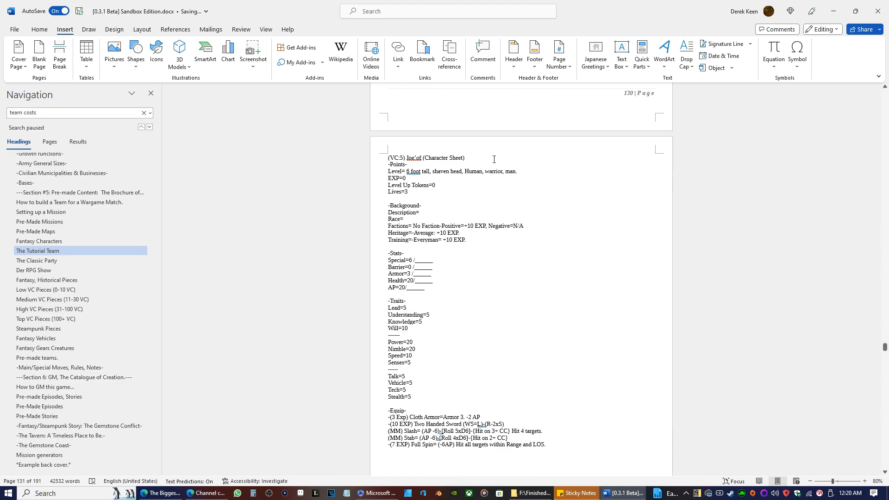
Cut "6 foot tall, shaven head, Human, warrior, man." from the Level line of Joe'of's sheet.
drag(524, 173, 406, 172)
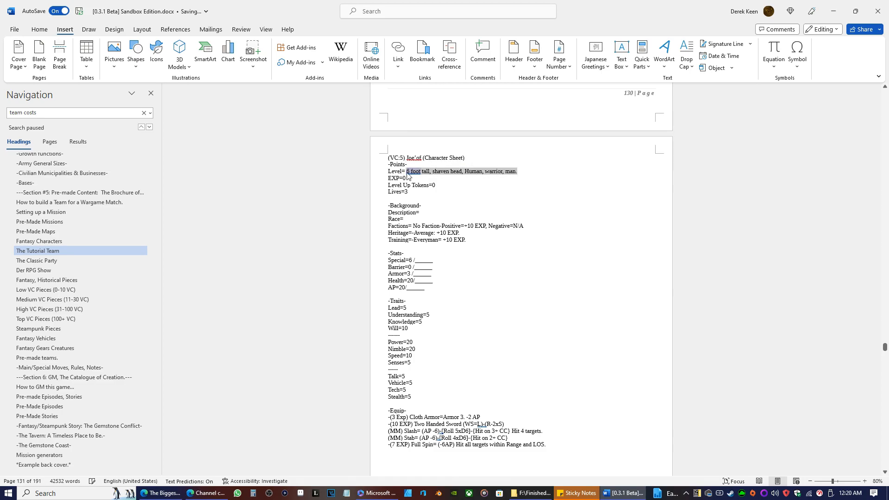
right_click(408, 174)
click(410, 211)
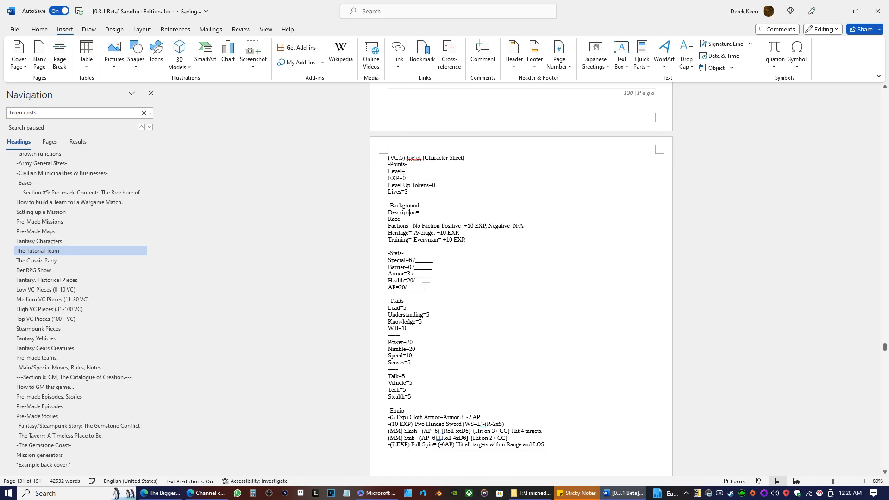
Paste the cut character description into the Description line of Joe'of's sheet and enter "Humans" as the Race.
right_click(436, 213)
click(500, 277)
click(419, 212)
key(Down)
text(Hu)
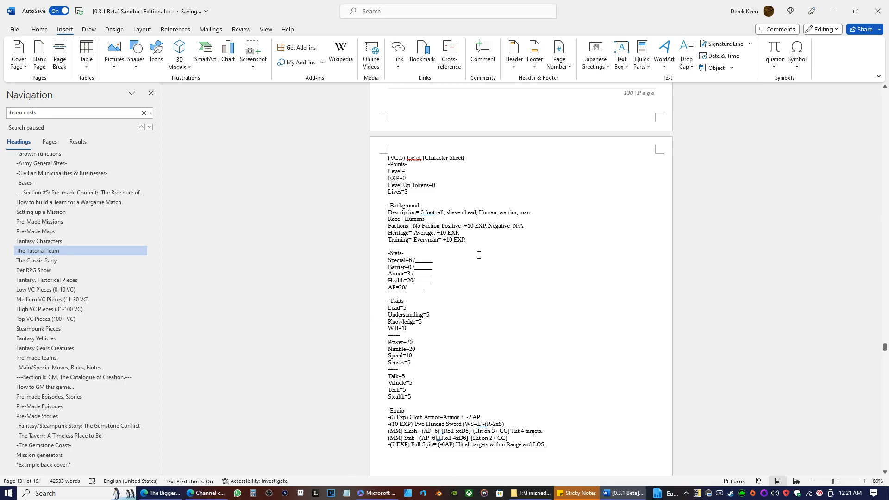
Set Level to 1 on Joe'of's character sheet.
scroll(576, 375, up, 3)
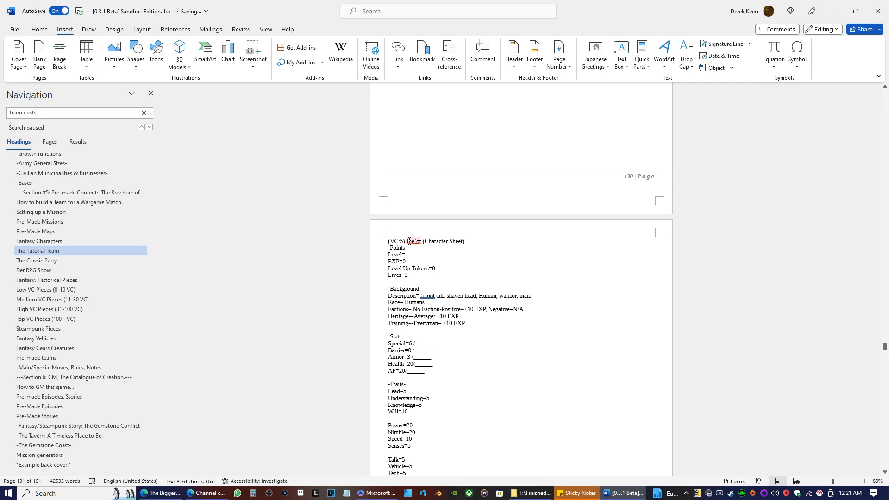
click(405, 254)
scroll(456, 264, down, 15)
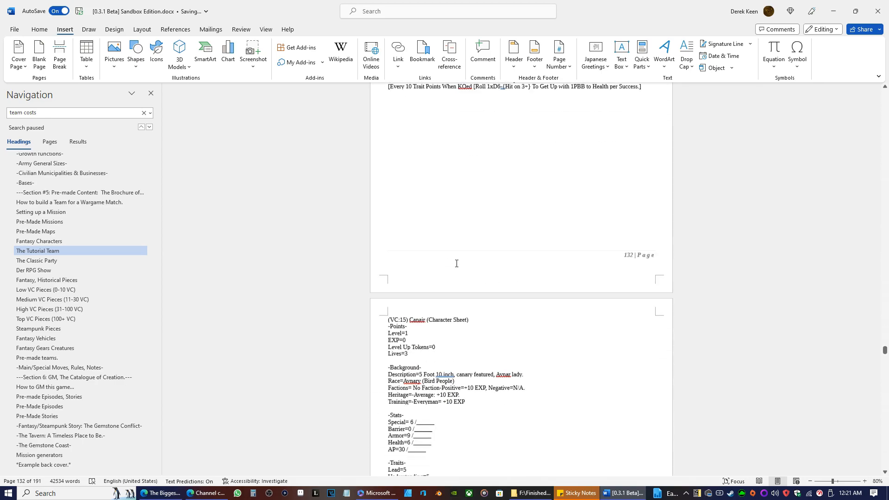
Compare Joe'of's and Canair's character sheets, checking their points, background, traits and equipment entries.
scroll(455, 263, down, 2)
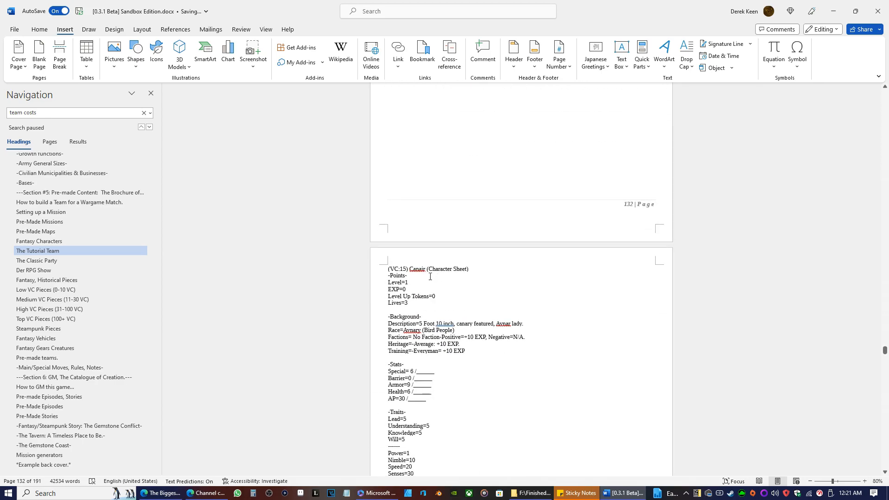
scroll(429, 276, up, 10)
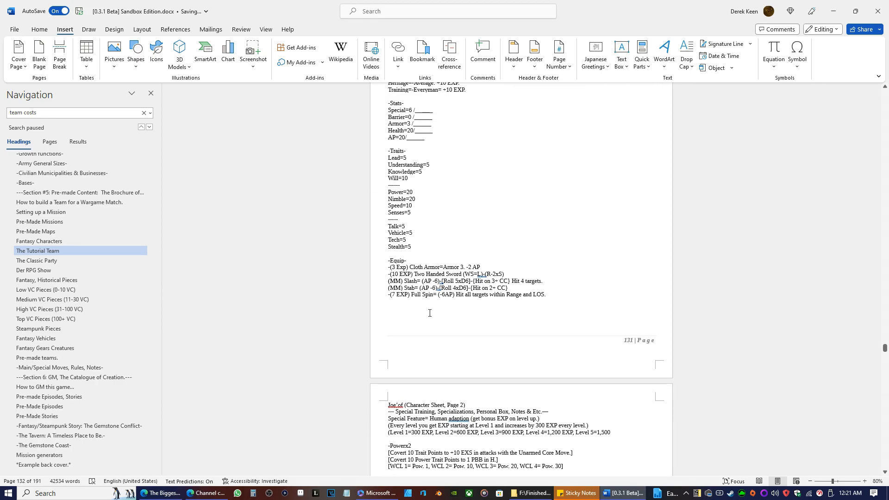
scroll(445, 287, down, 10)
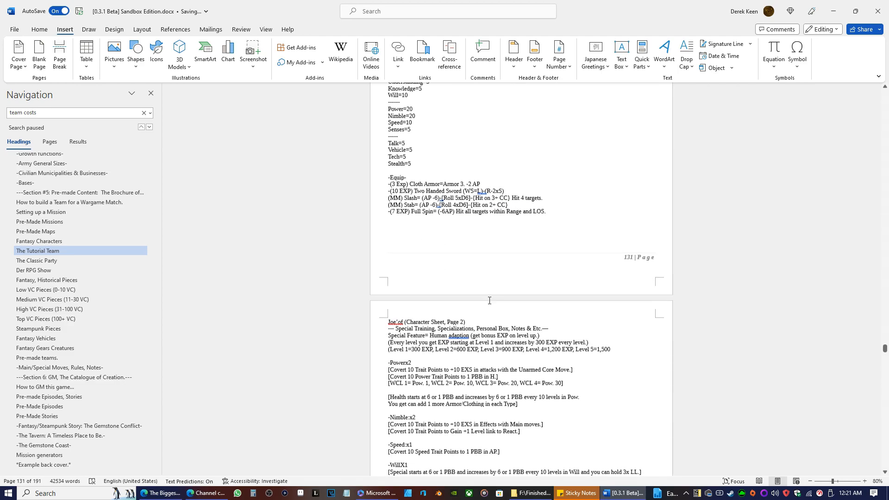
scroll(480, 275, down, 1)
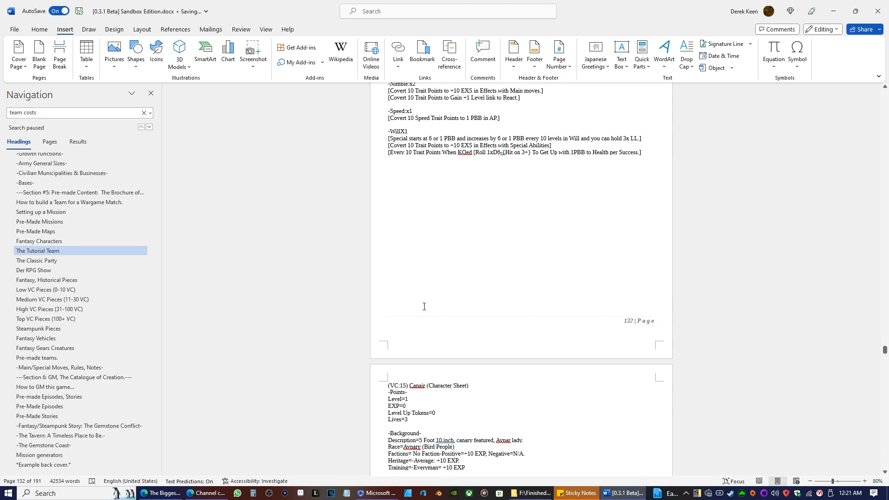
scroll(423, 307, down, 6)
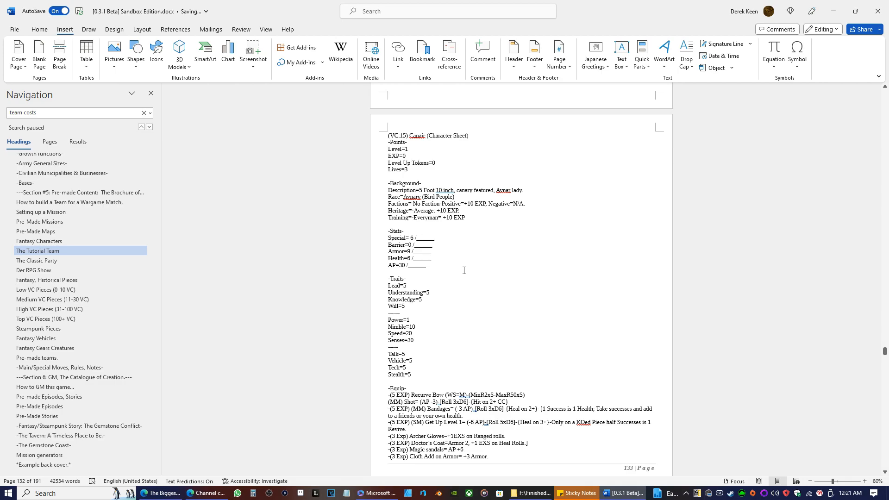
scroll(464, 269, up, 12)
scroll(490, 391, up, 8)
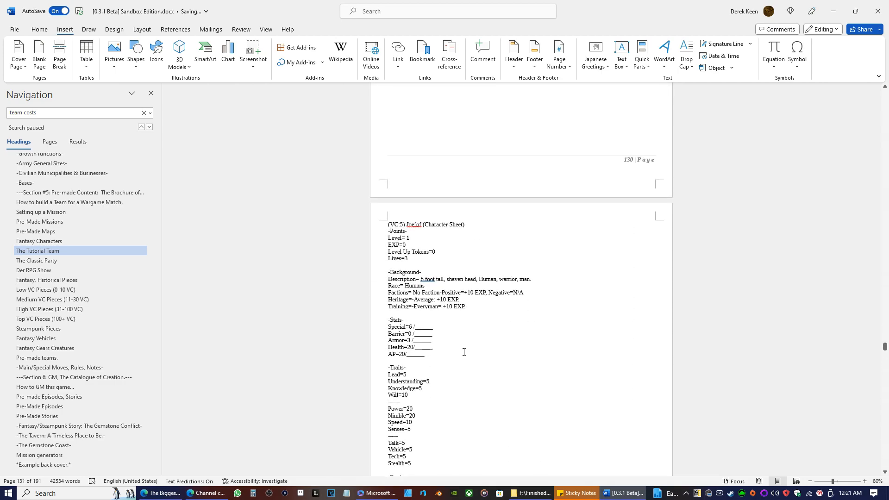
Go to the Fantasy/Steampunk Races section and examine the Humans entry and its starting traits.
scroll(67, 290, up, 10)
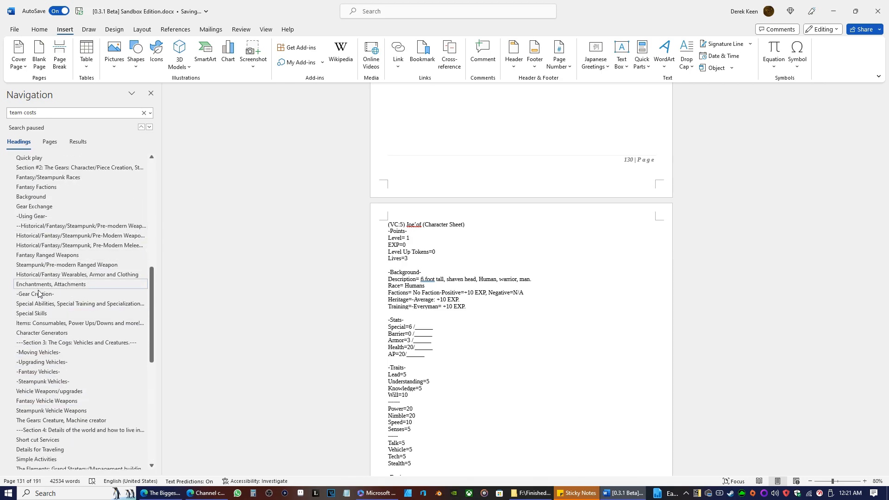
scroll(40, 319, up, 2)
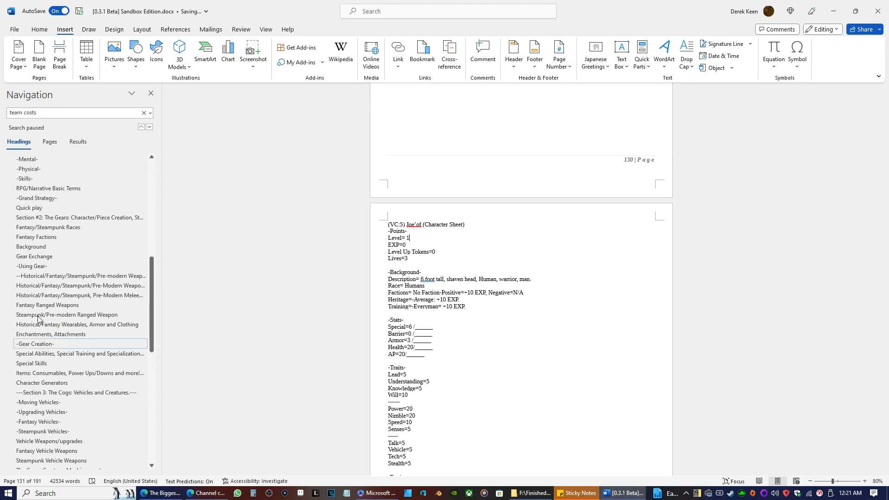
scroll(38, 319, up, 2)
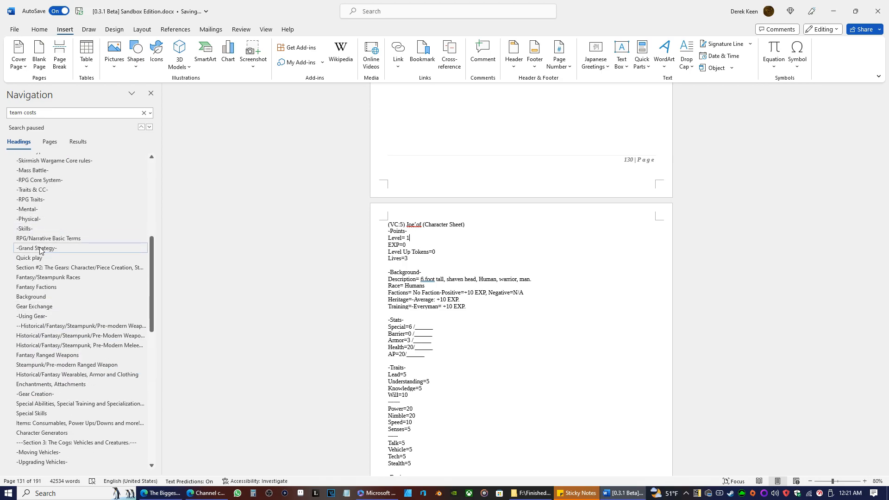
click(46, 277)
scroll(480, 340, down, 9)
scroll(480, 340, up, 10)
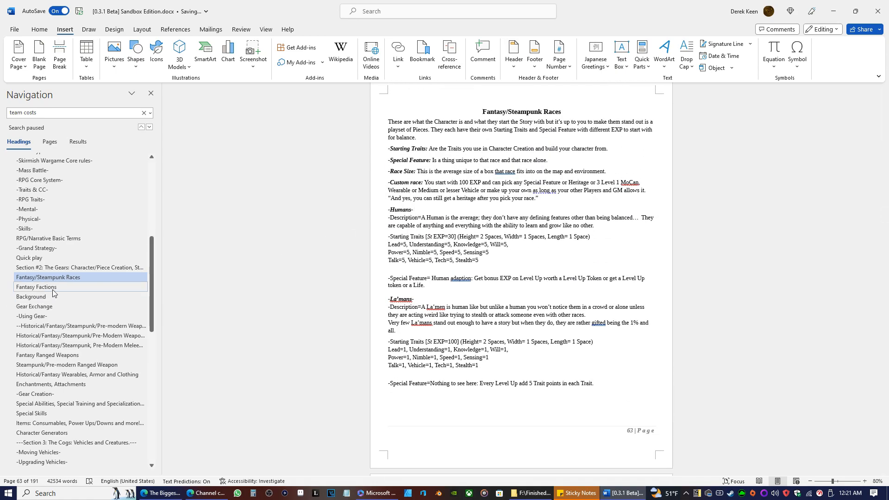
Browse the rulebook headings and visit Setting up a Mission, Fantasy Characters, The Tutorial Team and The Classic Party.
scroll(76, 278, down, 7)
scroll(69, 281, up, 1)
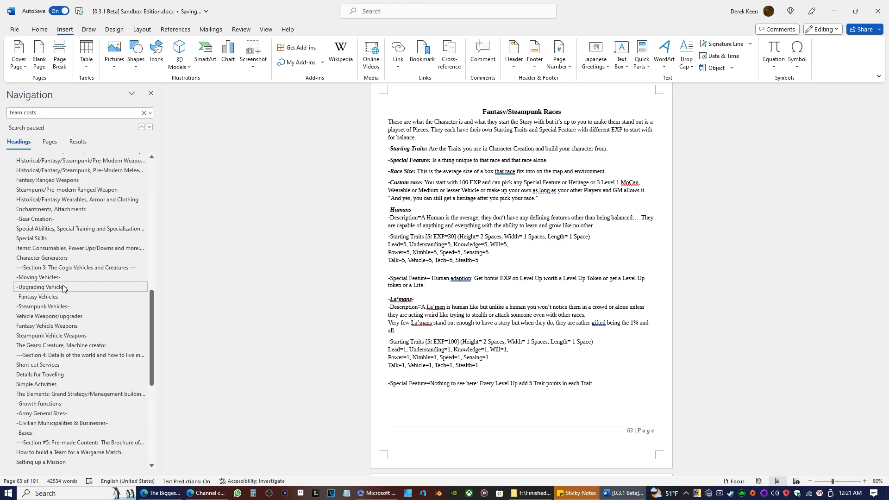
scroll(63, 287, up, 1)
scroll(60, 278, down, 9)
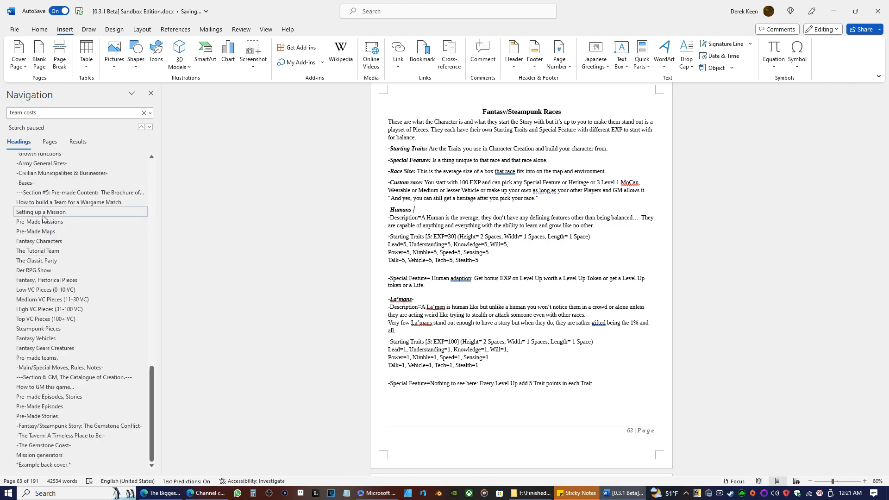
scroll(70, 243, up, 4)
scroll(70, 243, up, 3)
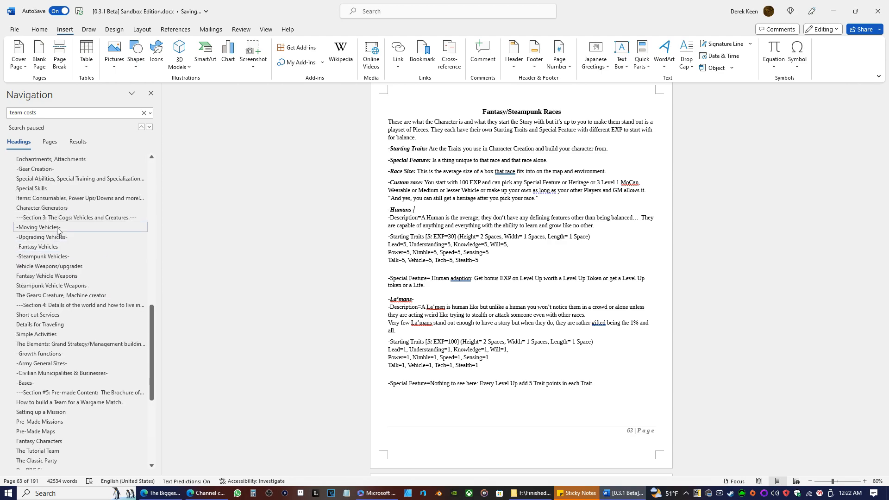
scroll(53, 230, up, 4)
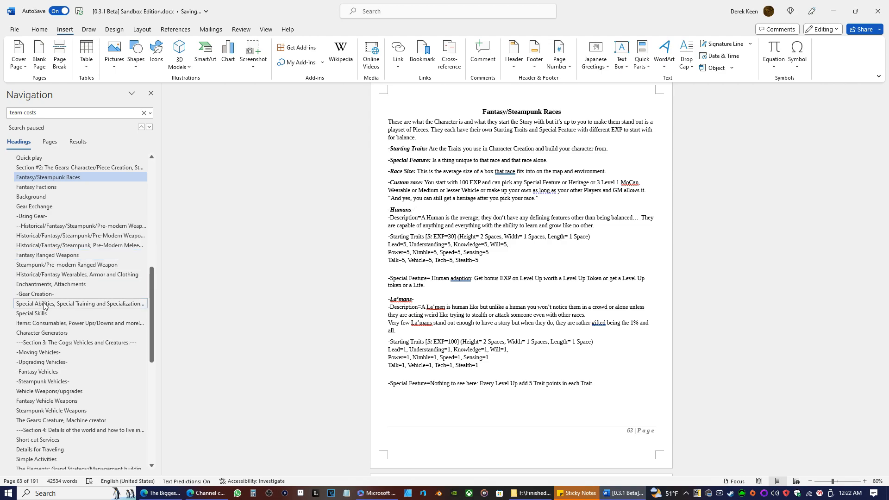
scroll(45, 306, down, 6)
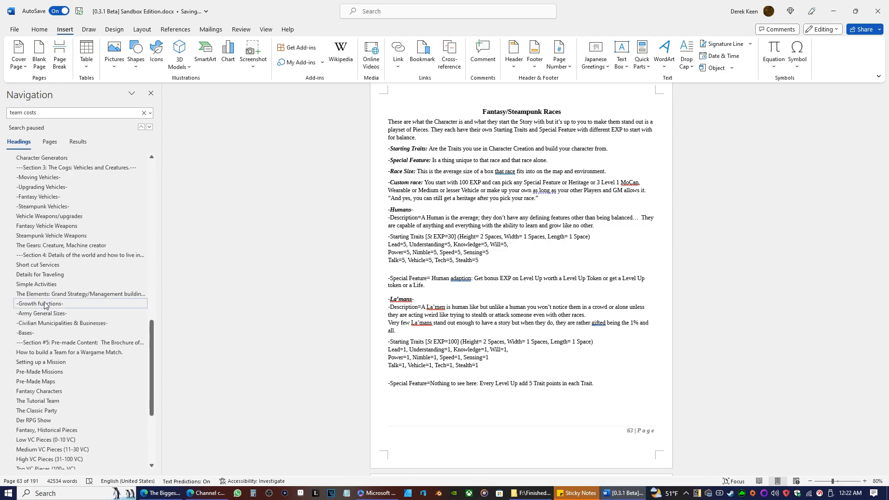
scroll(45, 306, down, 4)
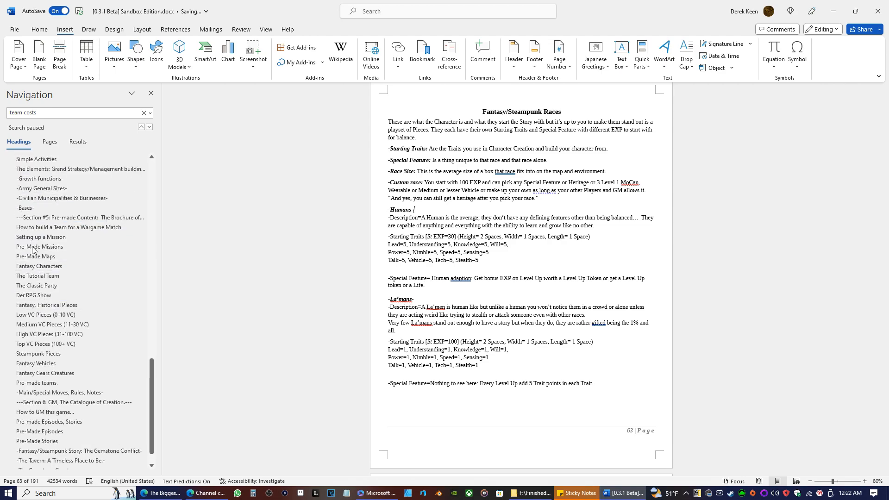
click(30, 229)
click(38, 236)
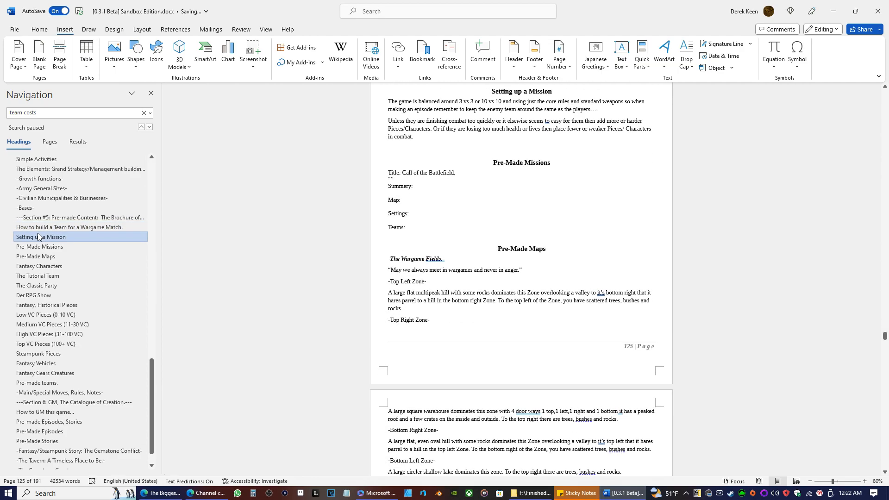
click(47, 266)
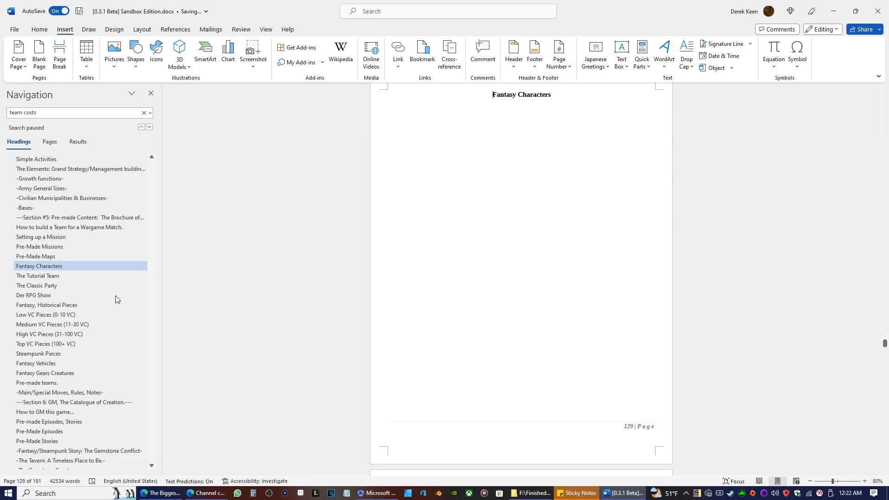
click(48, 275)
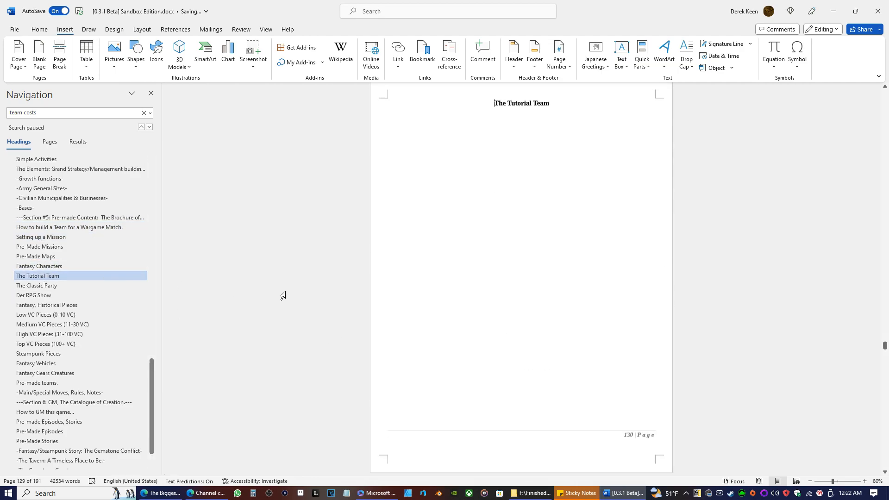
click(27, 285)
Review the Stream and Big Guy character sheets backwards from The Classic Party, checking their trait headings and notes.
scroll(424, 318, up, 8)
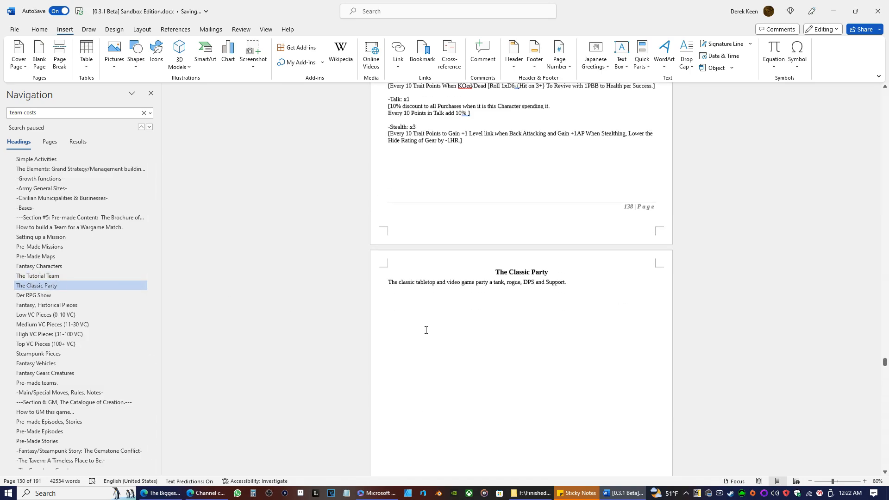
scroll(435, 326, up, 3)
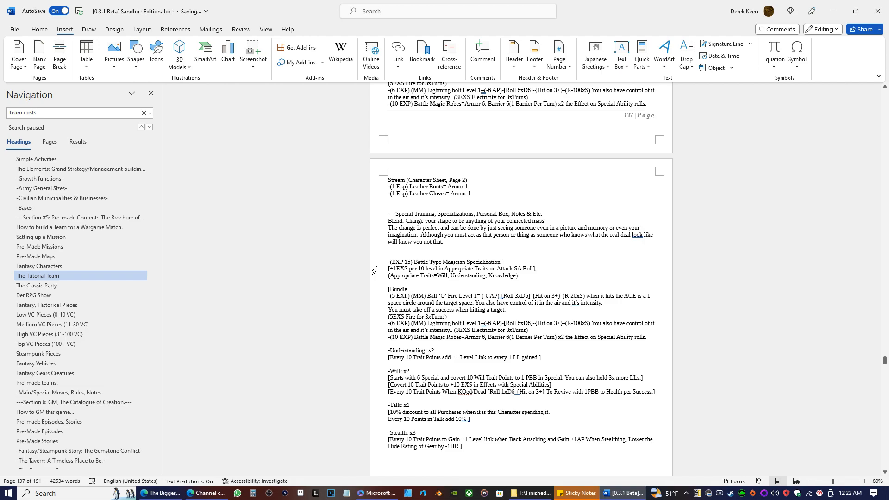
scroll(362, 274, up, 2)
scroll(362, 274, up, 15)
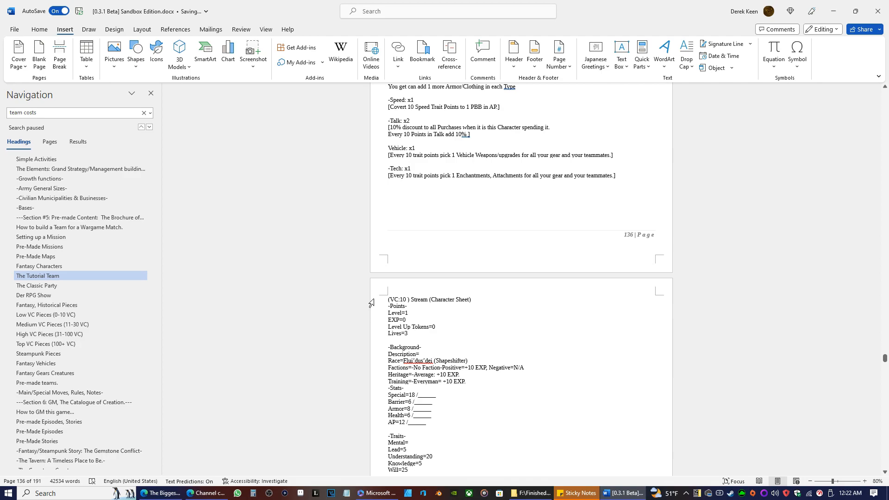
scroll(371, 303, up, 5)
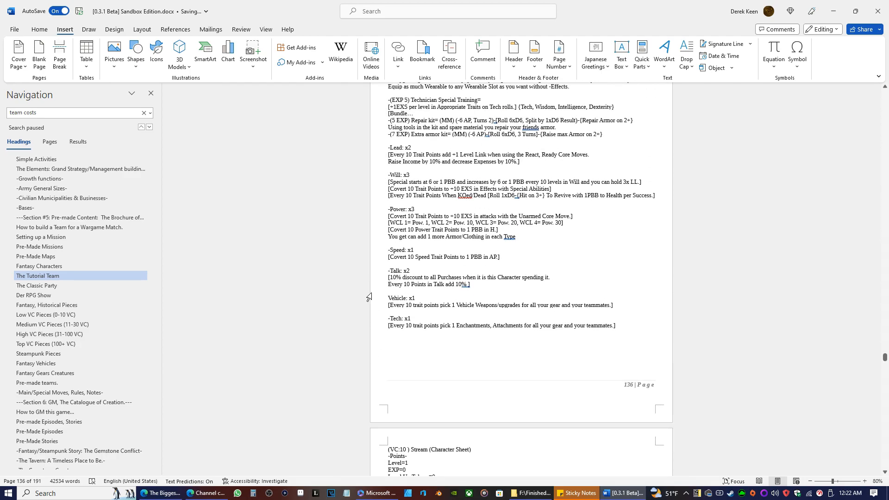
scroll(369, 296, up, 3)
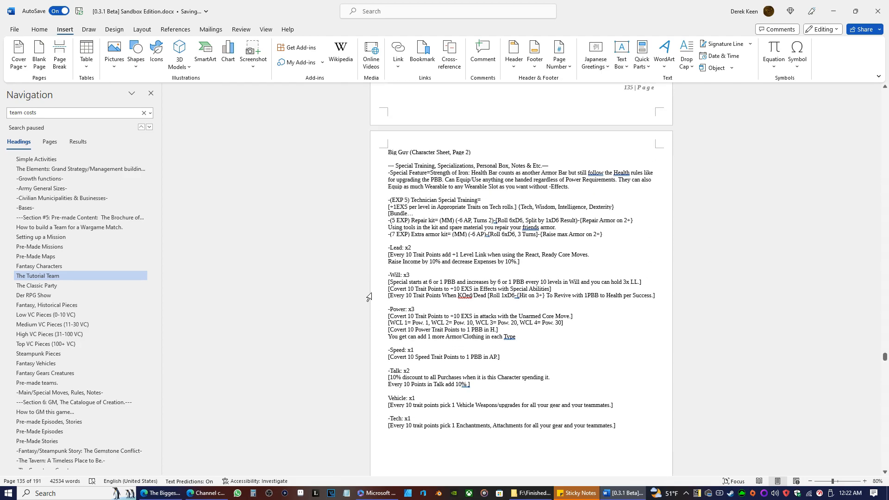
scroll(369, 296, up, 20)
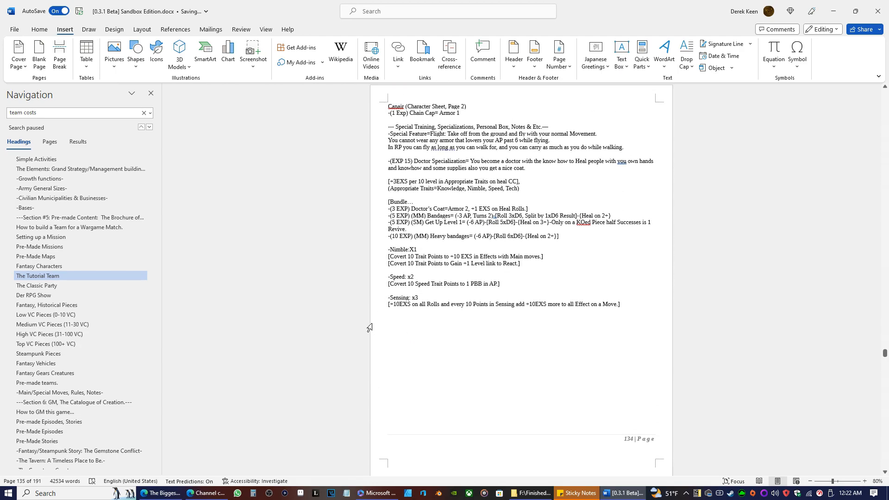
Change the multiplier in the Nimble heading on Canair's second page to lowercase "x1".
scroll(369, 327, up, 4)
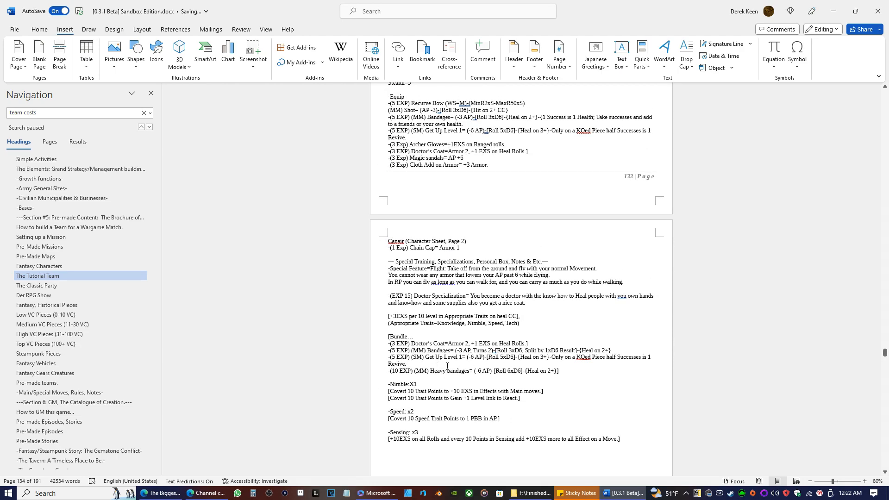
key(BackSpace)
text(x)
Reformat the trait headings on Joe'of's second page as "-Will: x1" and "-Power: x2".
scroll(490, 284, up, 13)
scroll(490, 284, up, 9)
scroll(487, 290, up, 2)
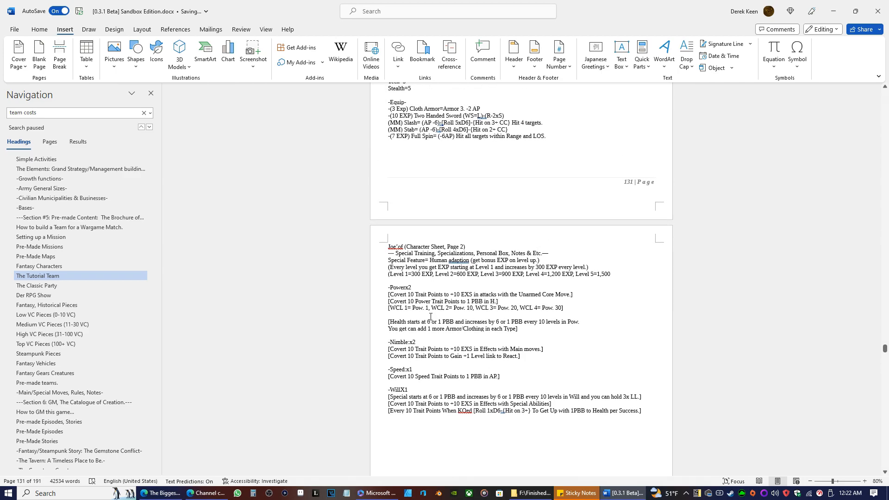
click(404, 391)
text(: x)
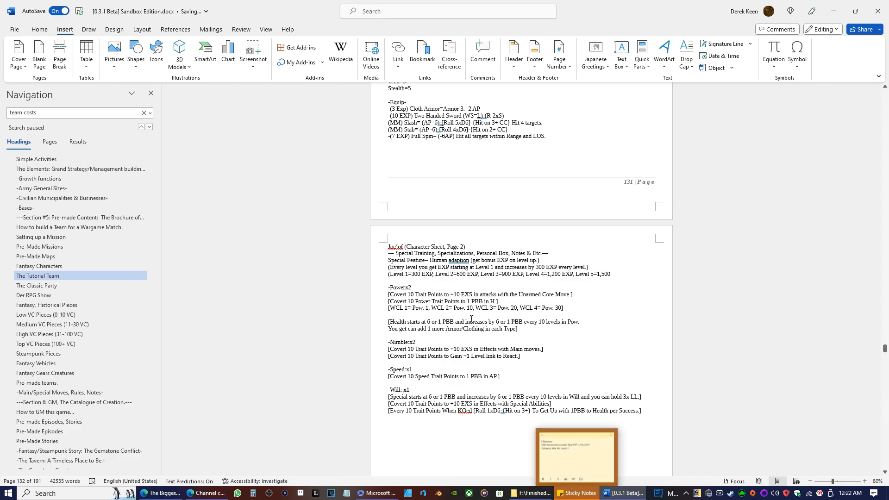
click(405, 287)
text(:)
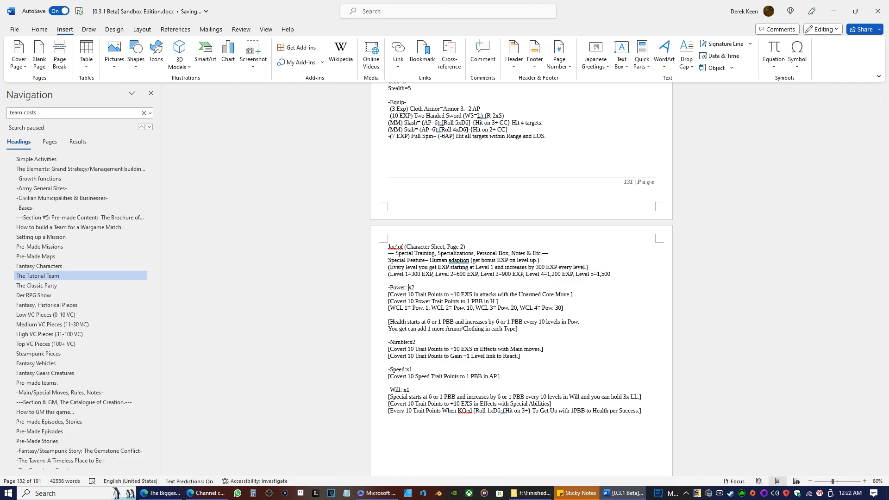
Insert a space after the colon in the Nimble heading on Canair's second page.
scroll(486, 303, down, 15)
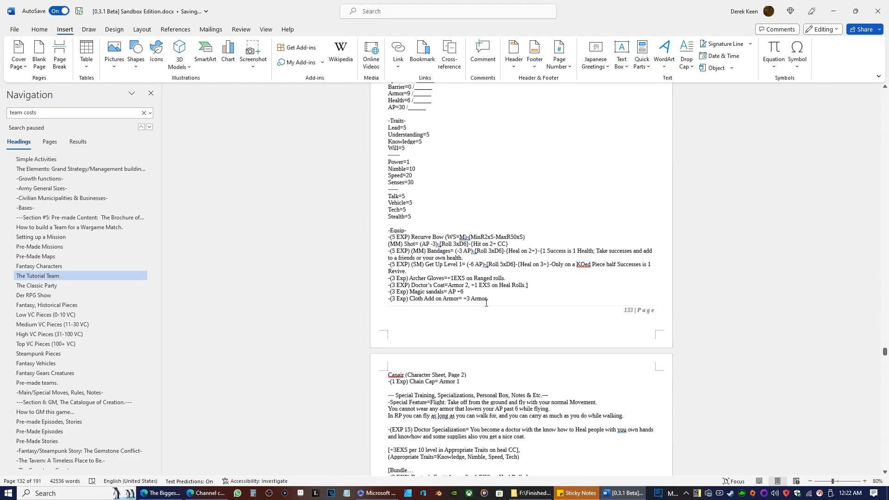
scroll(480, 284, down, 5)
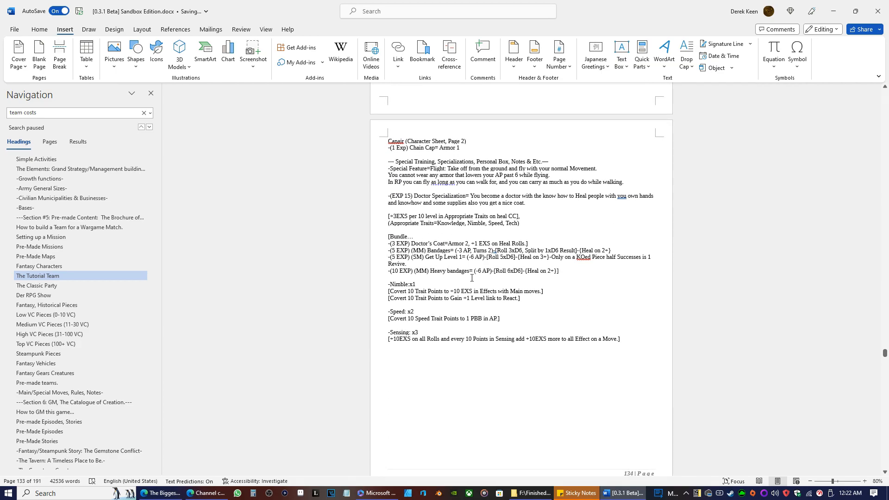
click(410, 284)
scroll(437, 313, down, 15)
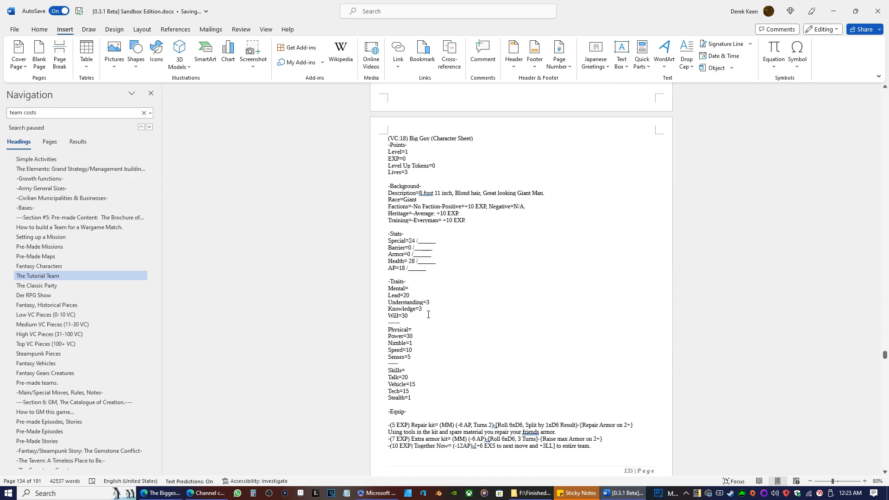
Review the Big Guy, Canair and Joe'of character sheets back to the start of The Tutorial Team section.
scroll(504, 266, down, 5)
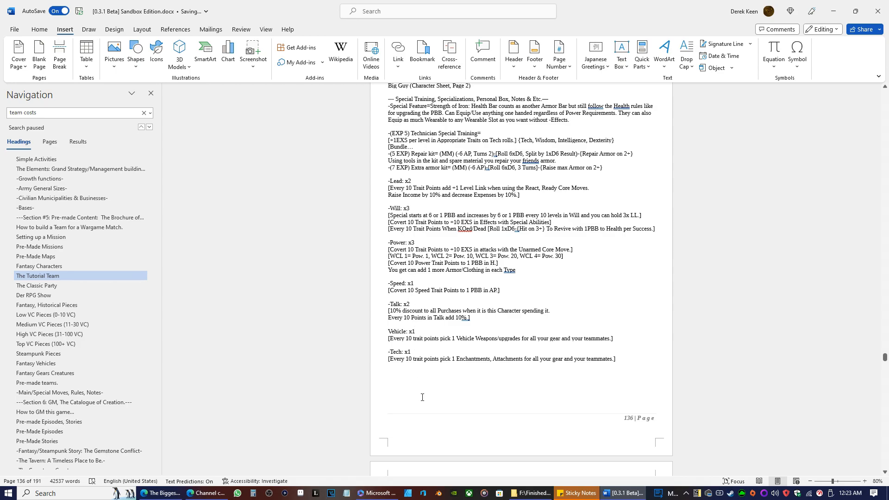
scroll(526, 403, up, 20)
scroll(570, 328, up, 20)
scroll(528, 327, down, 10)
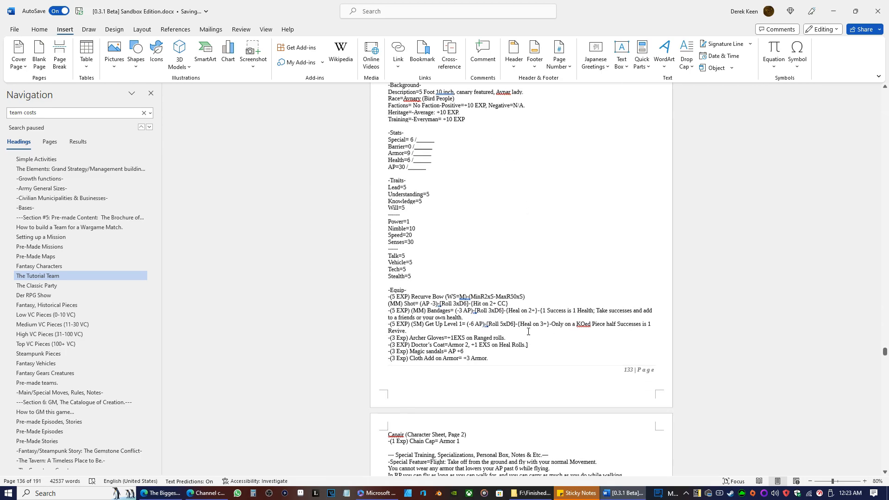
scroll(528, 331, down, 1)
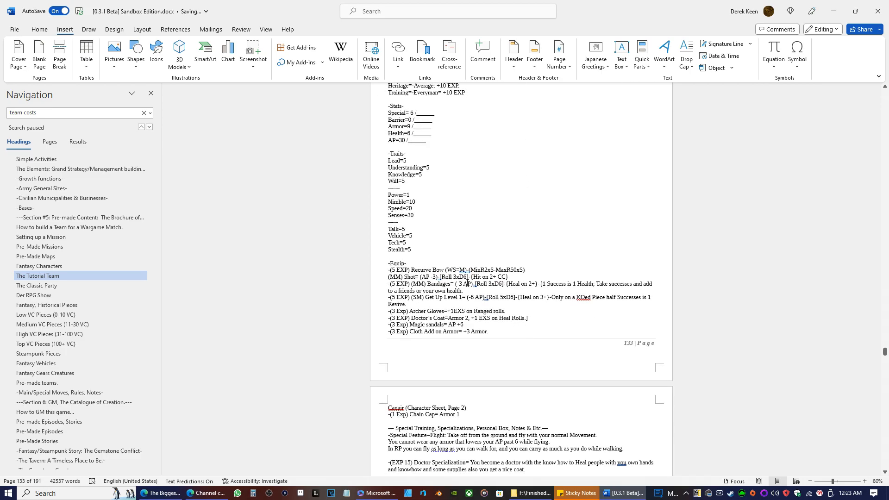
scroll(445, 292, up, 18)
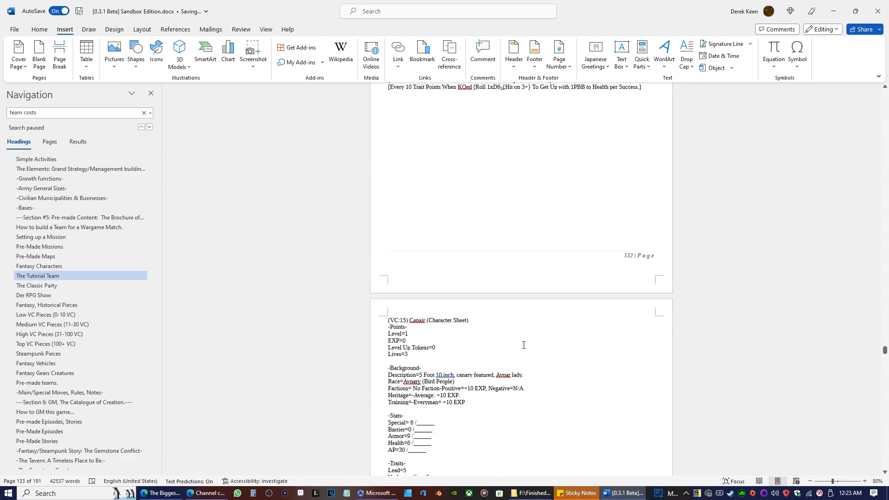
scroll(518, 338, up, 10)
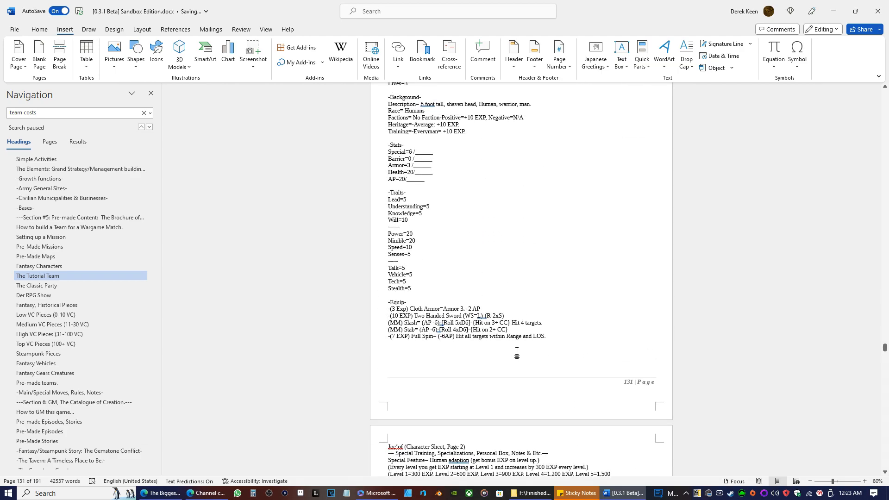
scroll(517, 351, up, 18)
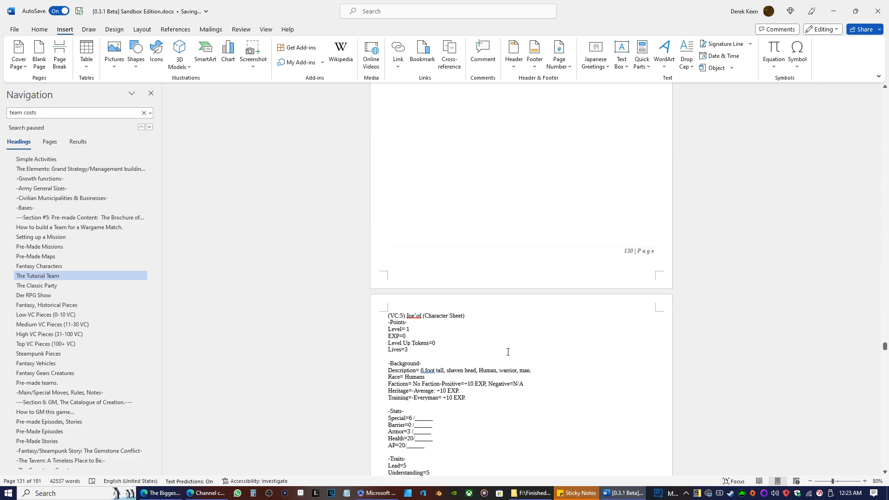
scroll(505, 345, up, 13)
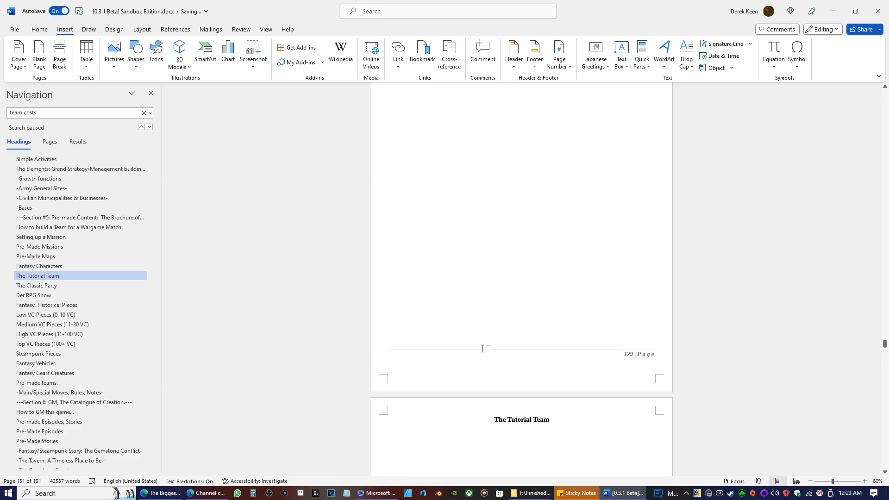
Go to the Special Abilities, Special Training and Specializations section and examine the SA Attack Type abilities.
scroll(57, 249, up, 9)
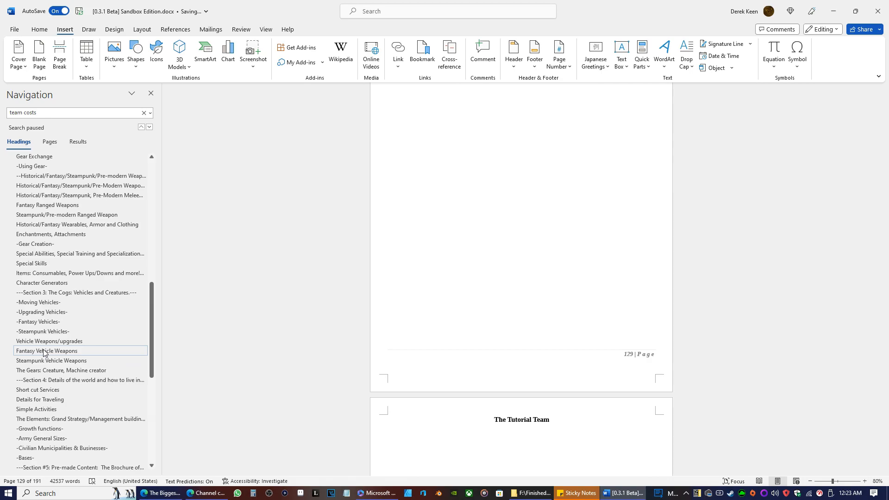
scroll(44, 342, up, 2)
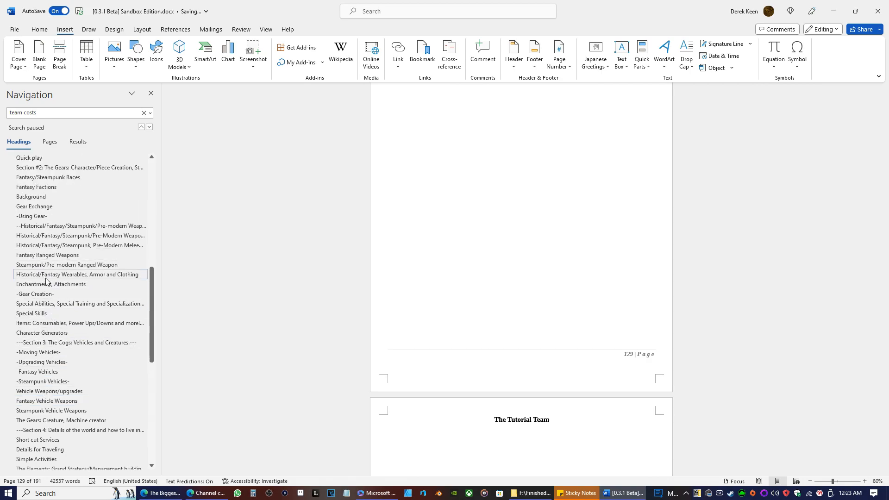
click(37, 314)
click(37, 304)
scroll(572, 259, down, 5)
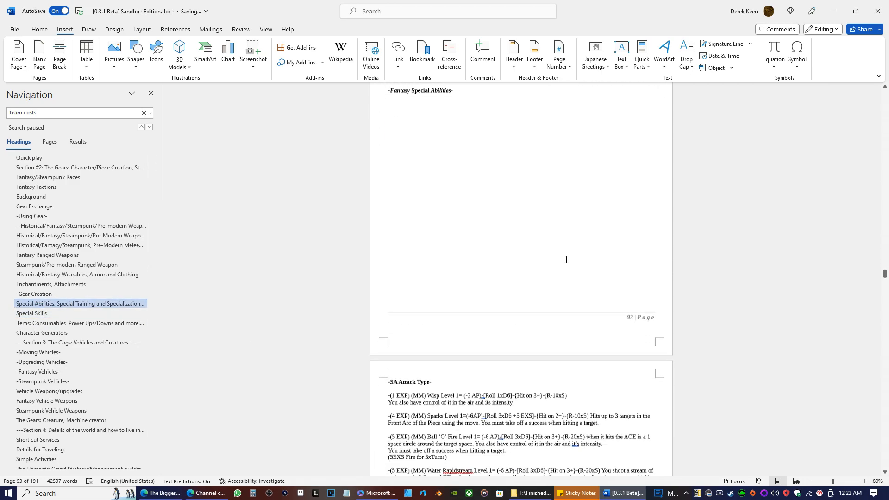
scroll(578, 287, up, 2)
scroll(571, 290, down, 3)
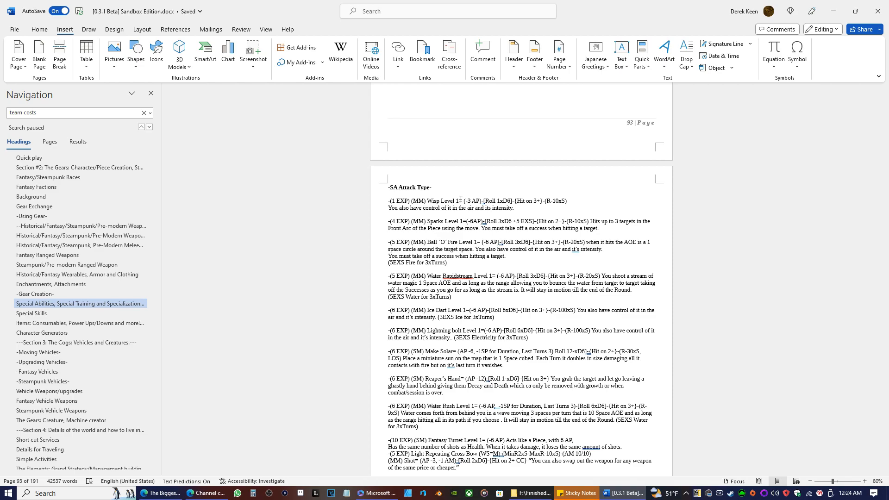
scroll(303, 188, up, 1)
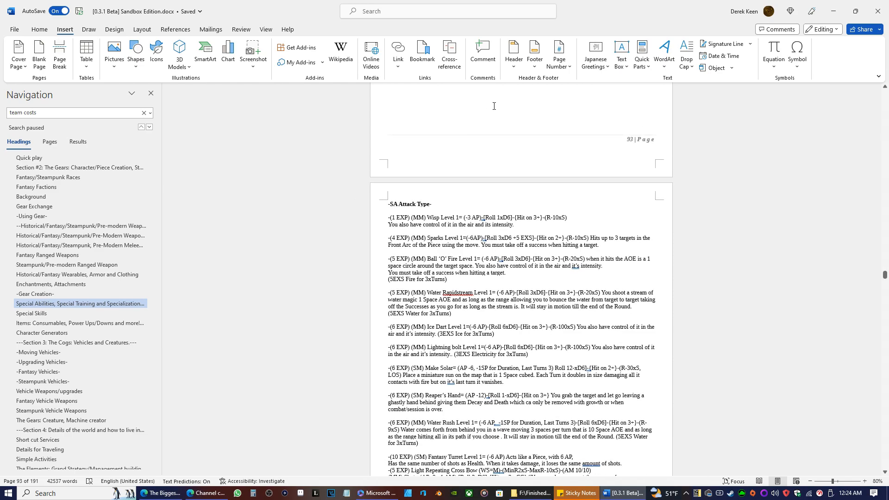
scroll(604, 276, down, 3)
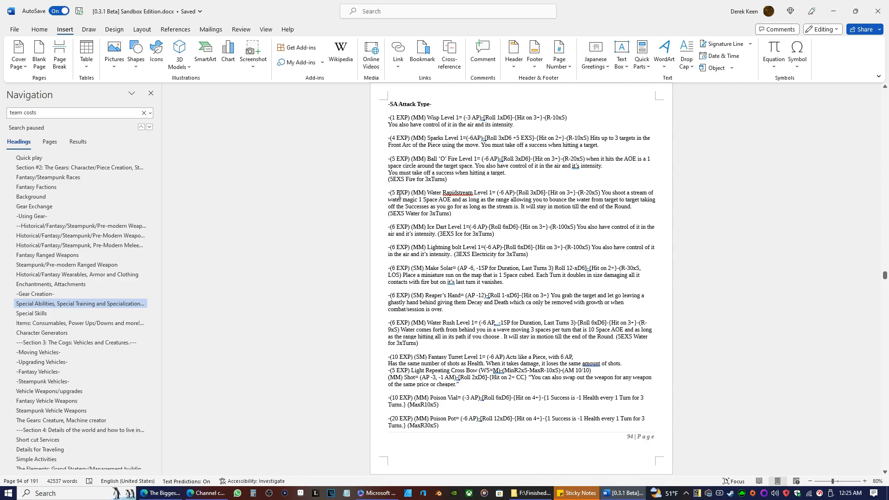
scroll(399, 195, down, 12)
scroll(468, 232, up, 12)
scroll(466, 294, down, 15)
scroll(507, 287, up, 15)
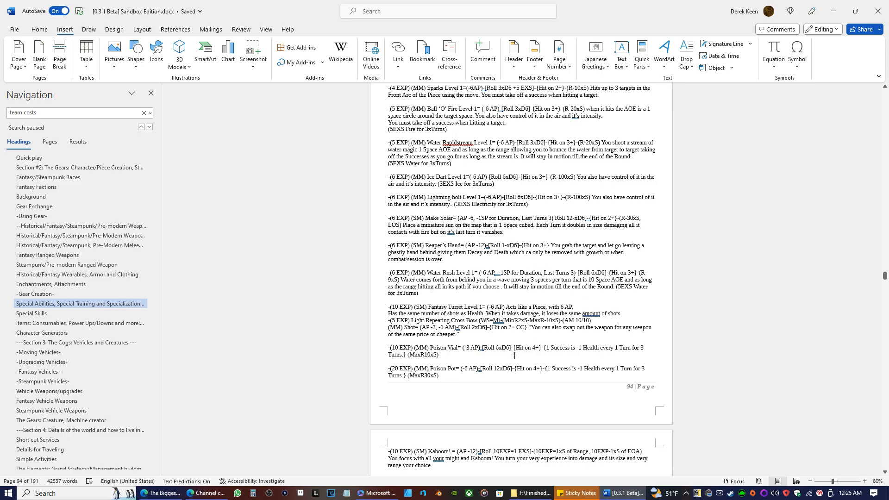
Examine the SA Defend Type abilities, comparing them with the SA Attack Type list.
scroll(514, 356, down, 20)
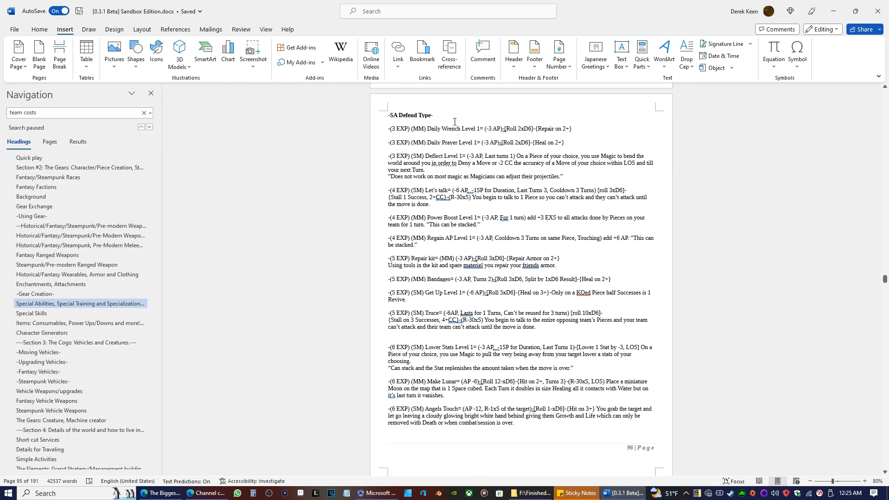
scroll(467, 145, up, 20)
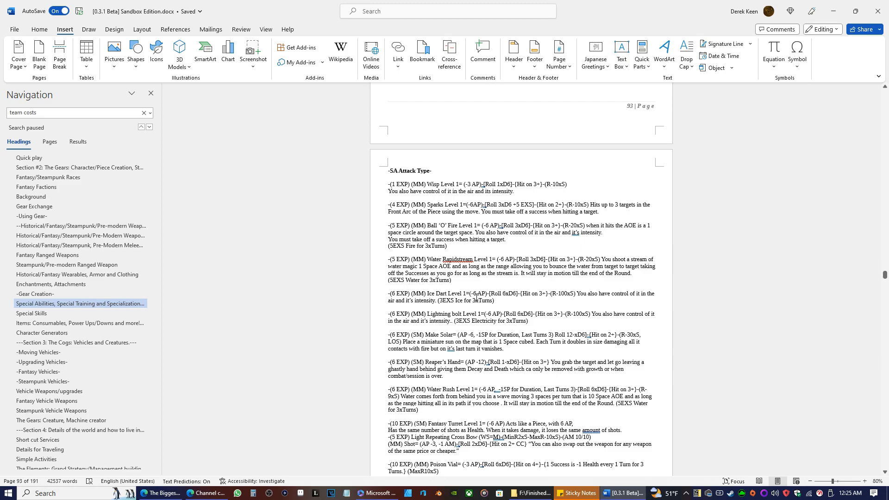
scroll(477, 297, down, 20)
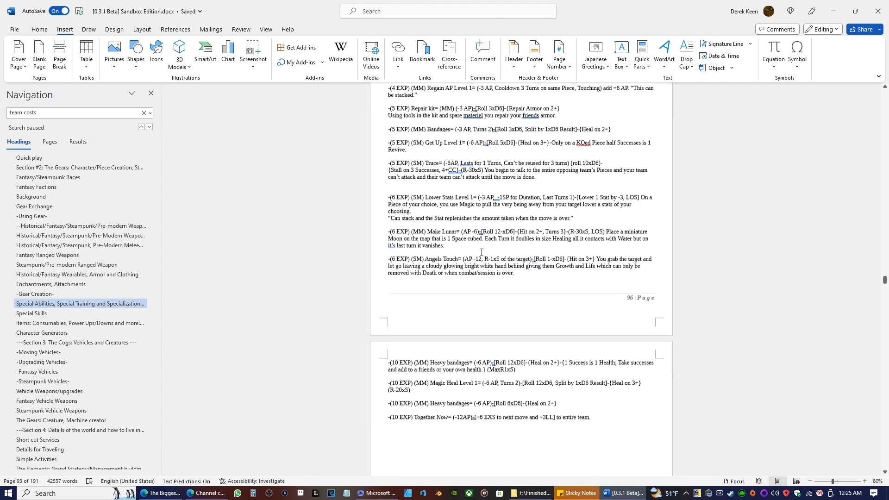
scroll(481, 252, down, 12)
scroll(470, 266, down, 7)
scroll(477, 282, up, 6)
scroll(479, 294, up, 12)
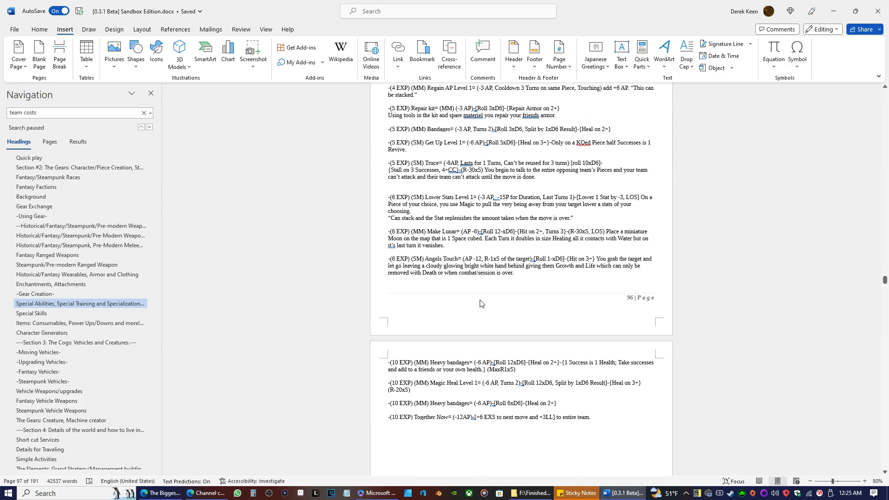
Remove the extra blank lines above the Lower Stats entry and below the Angels Touch entry in the SA Defend Type list.
scroll(479, 303, up, 3)
click(395, 269)
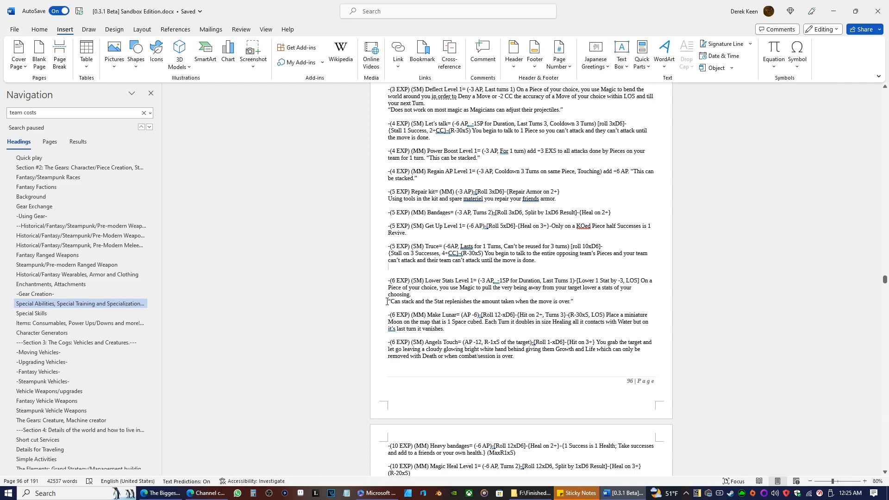
key(BackSpace)
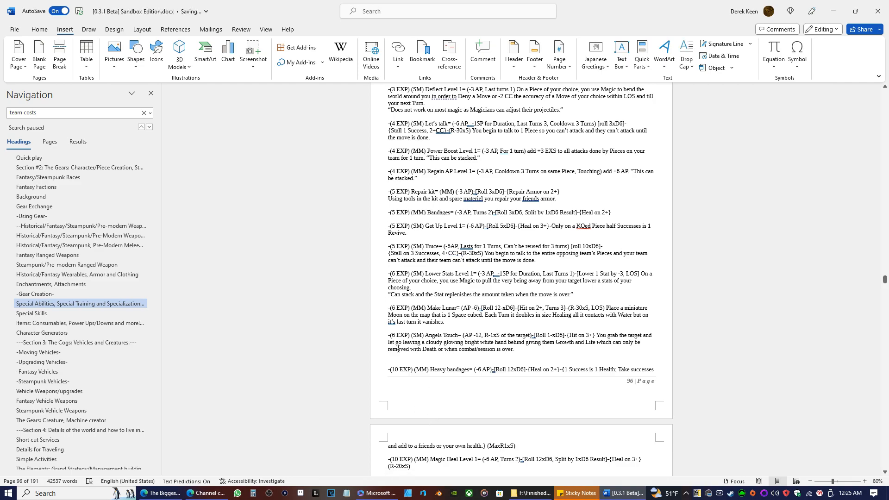
click(399, 356)
key(BackSpace)
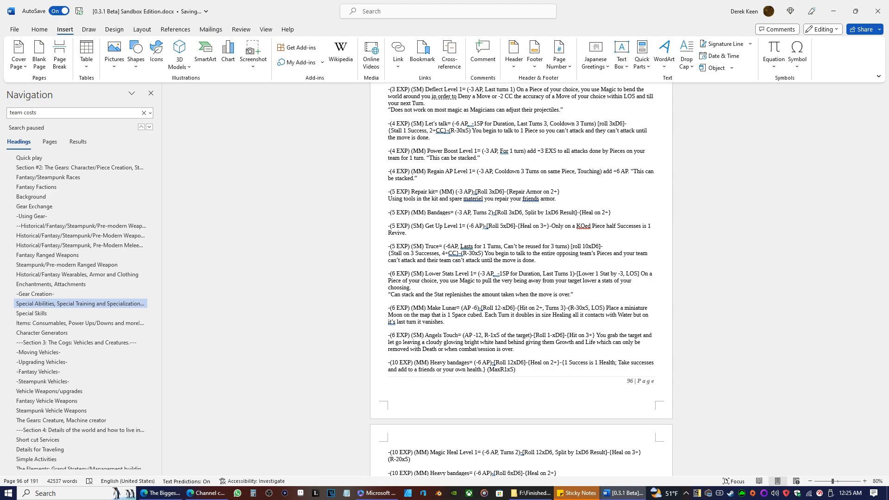
Delete the duplicate Heavy bandages ability that rolls 12xD6 and the surplus blank line after Magic Heal.
scroll(524, 315, down, 5)
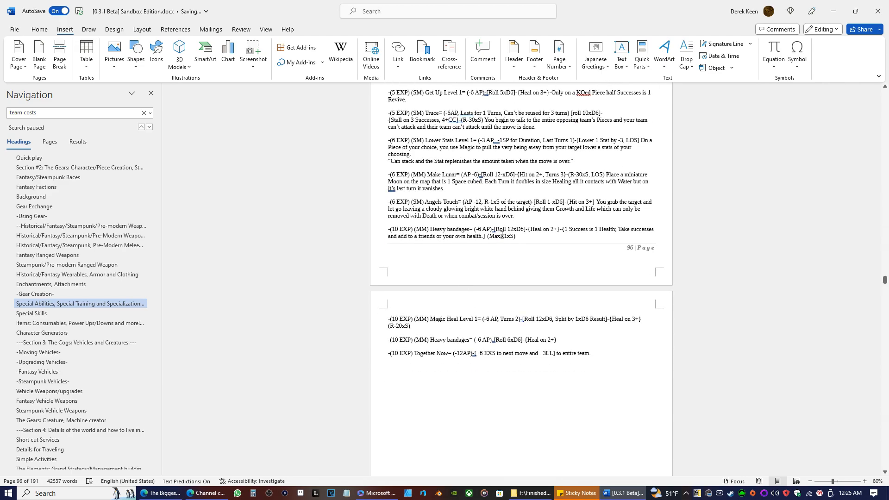
drag(520, 236, 361, 227)
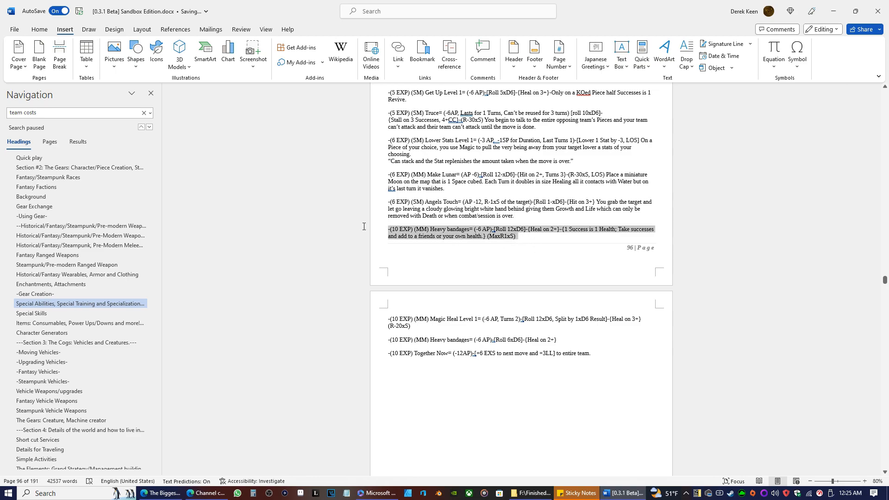
key(BackSpace)
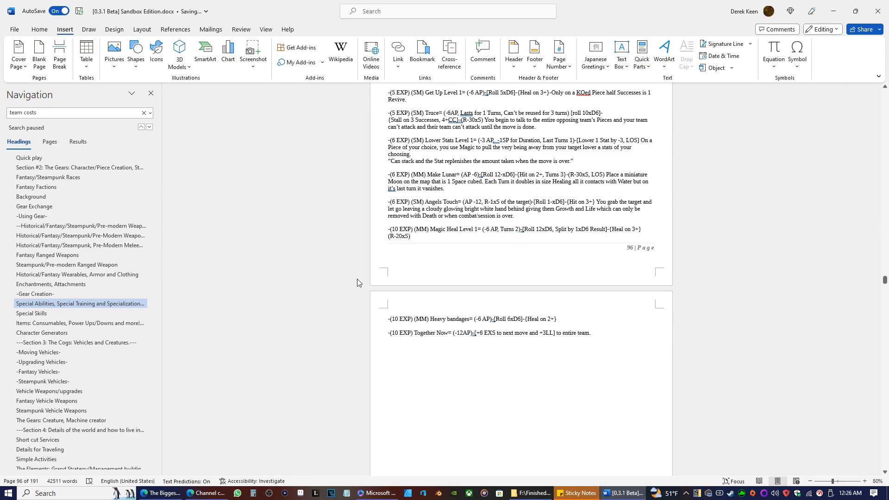
click(389, 308)
key(BackSpace)
scroll(422, 367, up, 3)
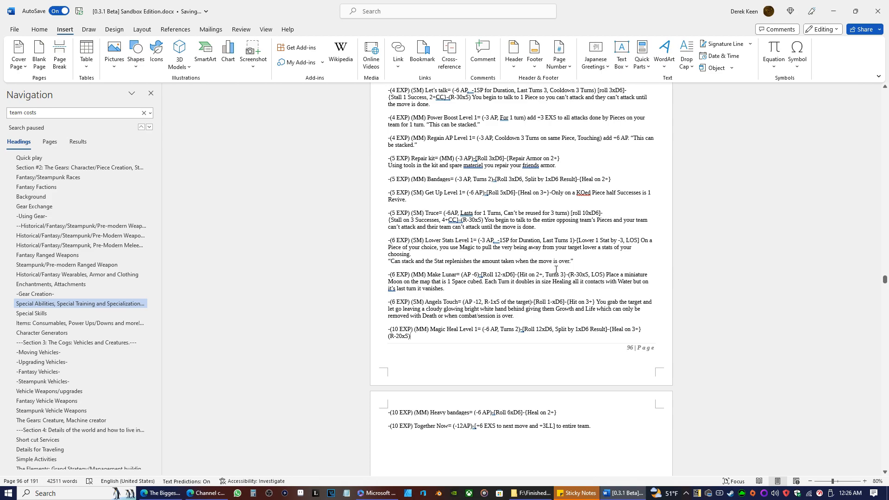
Correct the Repair kit description by replacing "friends" with "friend's" and "materiel" with "material".
scroll(556, 269, up, 5)
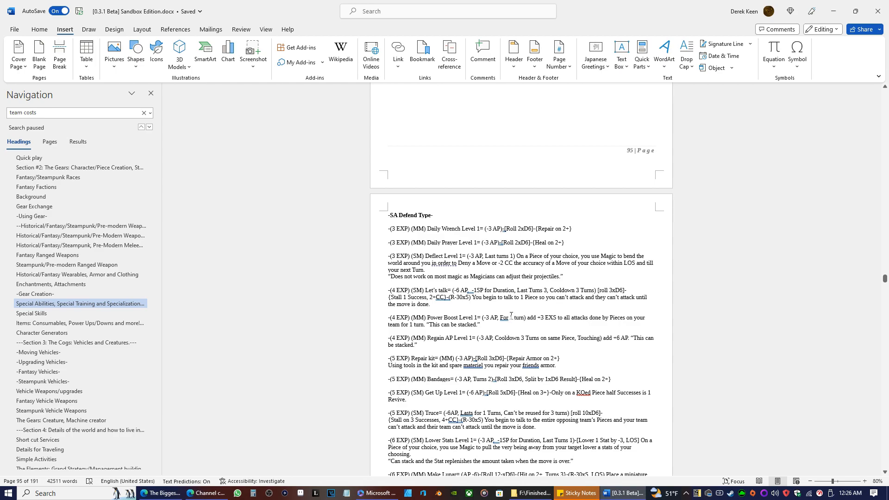
click(531, 365)
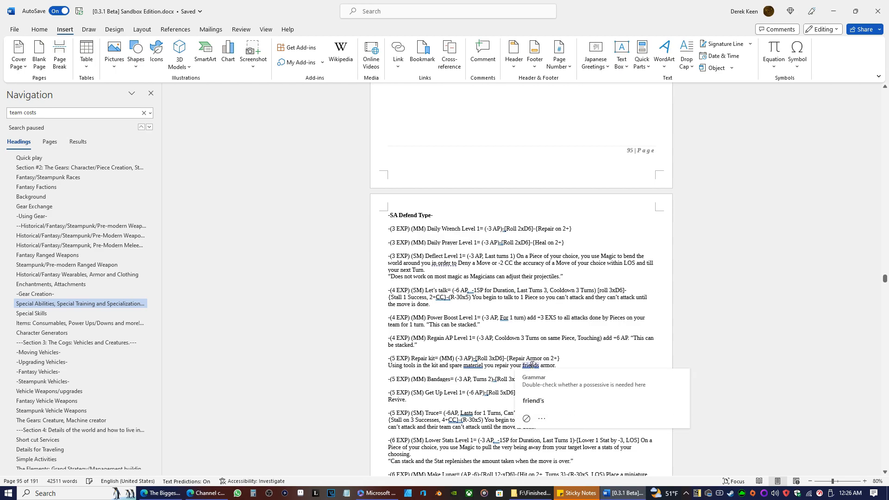
click(539, 404)
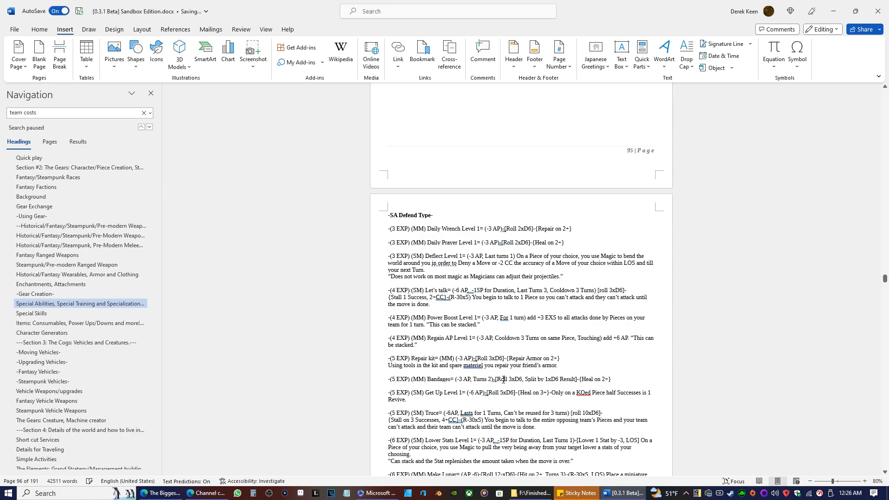
click(473, 365)
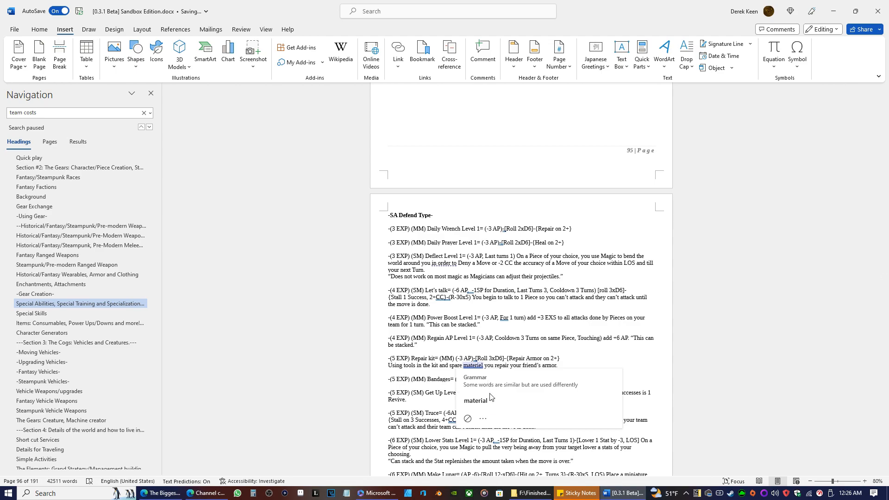
click(484, 401)
Capitalize the word "Move" in the Together Now ability at the end of the SA Defend Type list.
scroll(527, 307, down, 10)
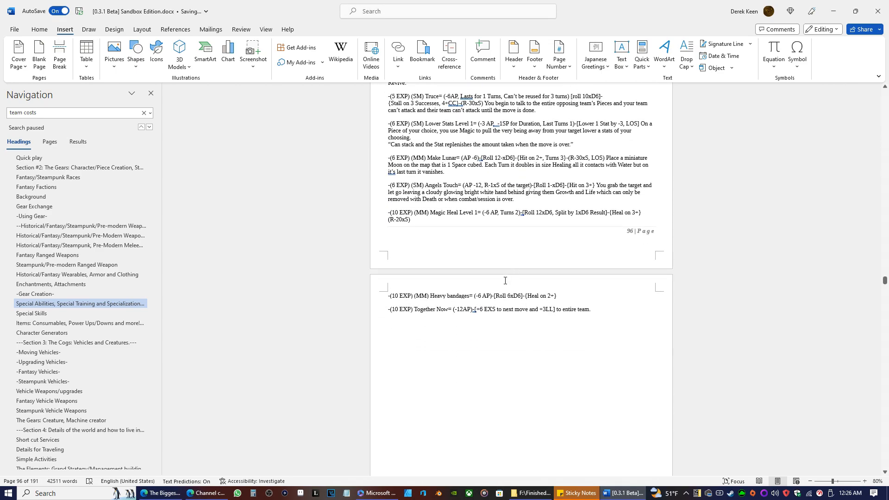
scroll(530, 297, up, 8)
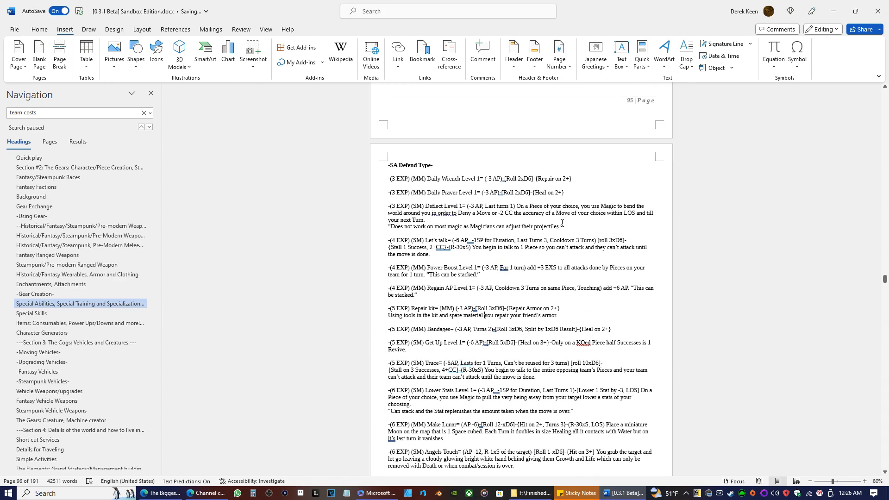
mouse_move(555, 178)
mouse_down()
mouse_move(531, 187)
mouse_move(541, 175)
mouse_up()
drag(540, 176, 540, 176)
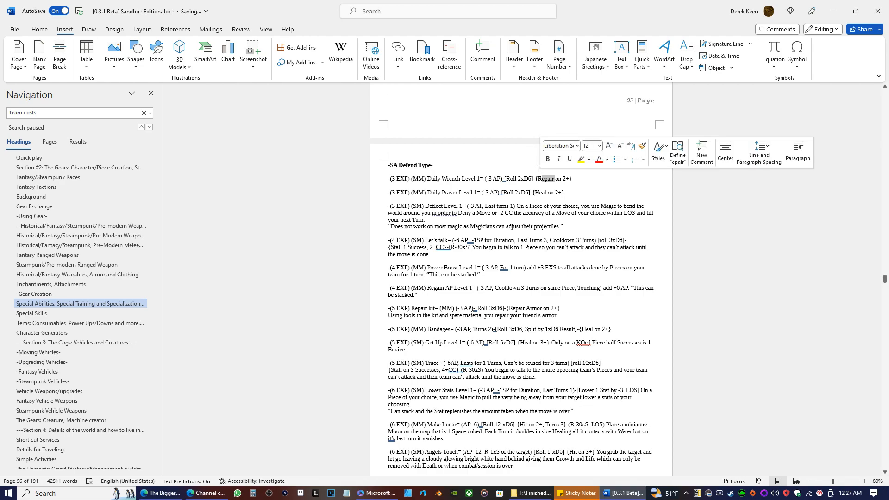
click(526, 250)
scroll(525, 253, down, 8)
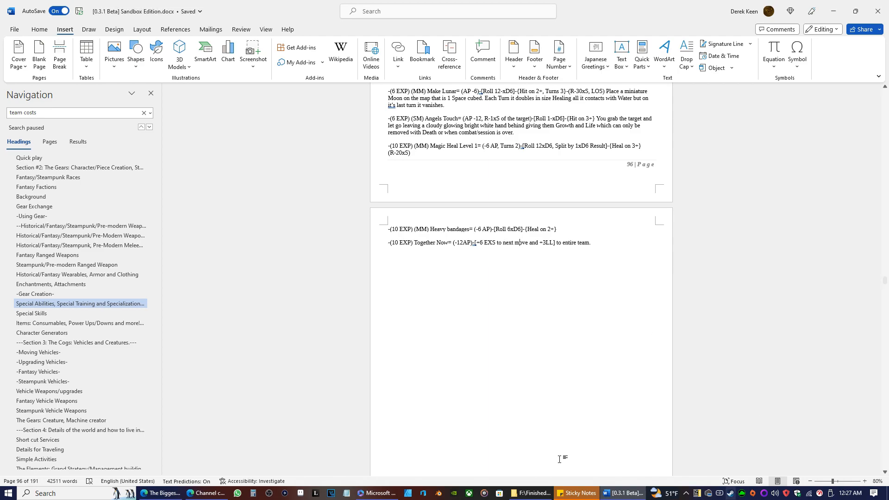
key(BackSpace)
text(M)
Insert a page break directly before the Sapphire Talon ability so the 99 EXP abilities start on a new page.
scroll(512, 367, down, 10)
scroll(538, 298, down, 4)
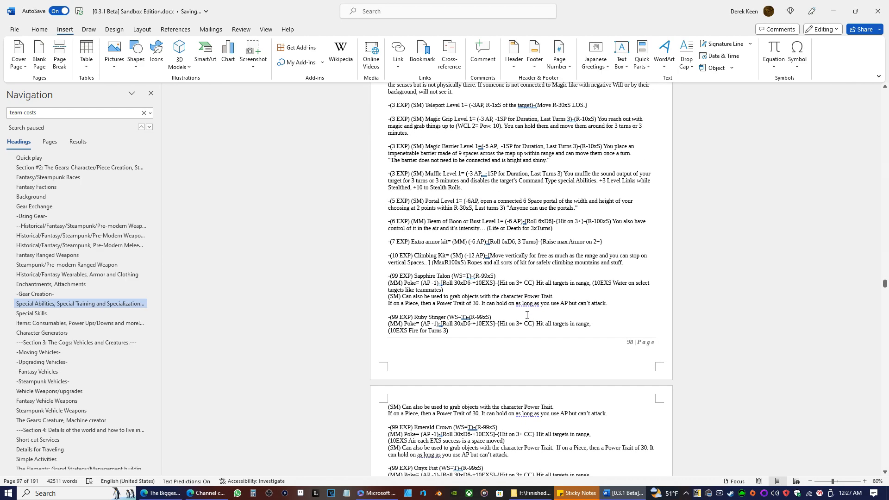
scroll(537, 291, down, 8)
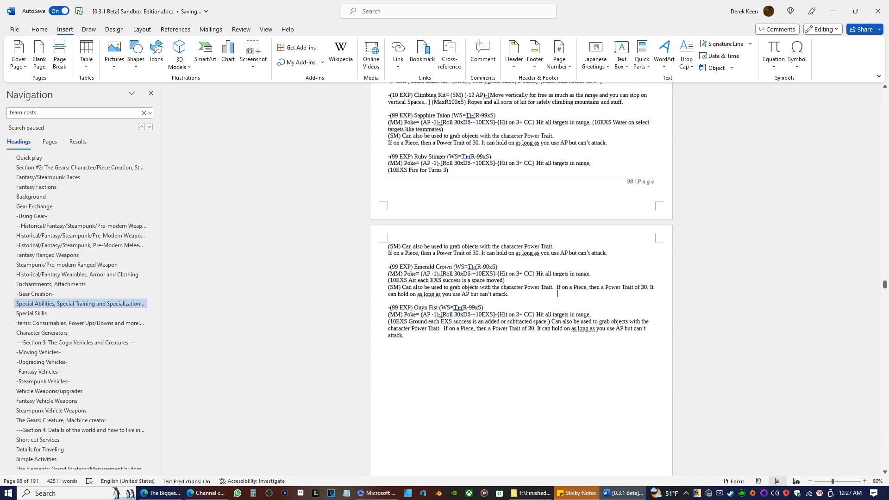
scroll(541, 294, up, 15)
scroll(523, 357, up, 5)
scroll(537, 324, down, 10)
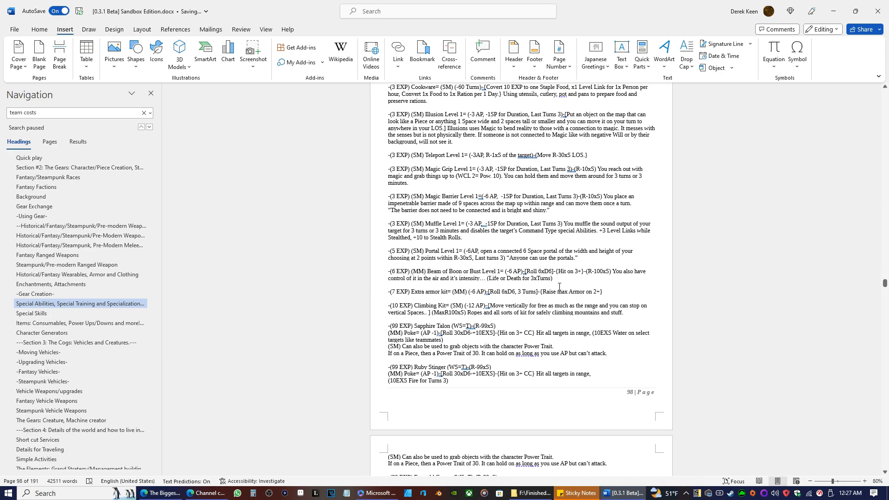
click(553, 275)
scroll(463, 311, down, 6)
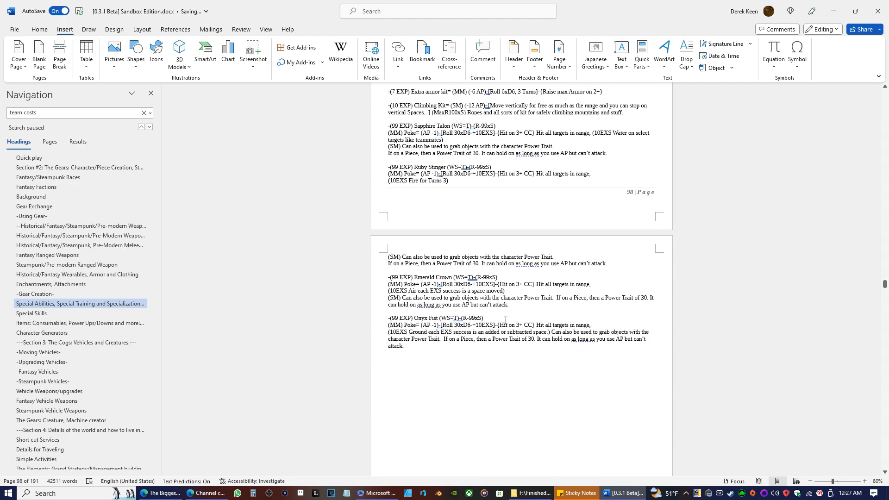
scroll(497, 317, up, 2)
click(384, 166)
click(59, 54)
Delete "Pick 1, level 1 Special Ability." from the Core Move Special Training entry in the Special Skills section.
scroll(519, 281, down, 4)
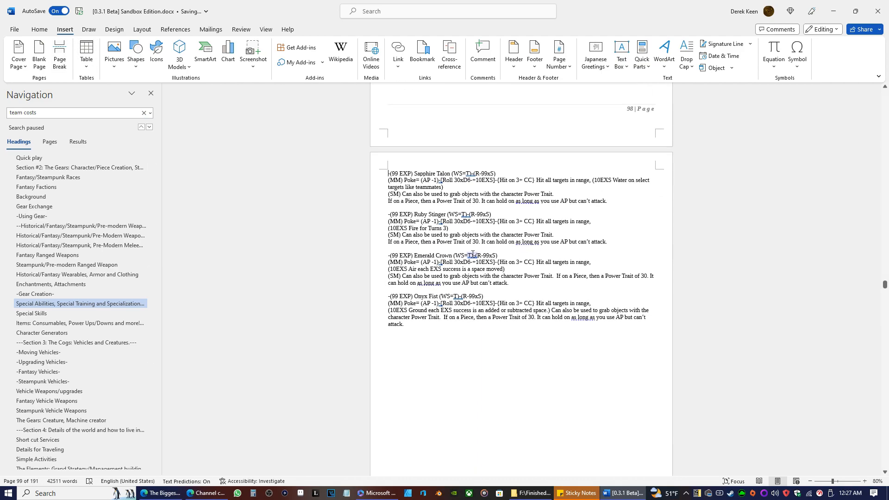
scroll(475, 214, down, 8)
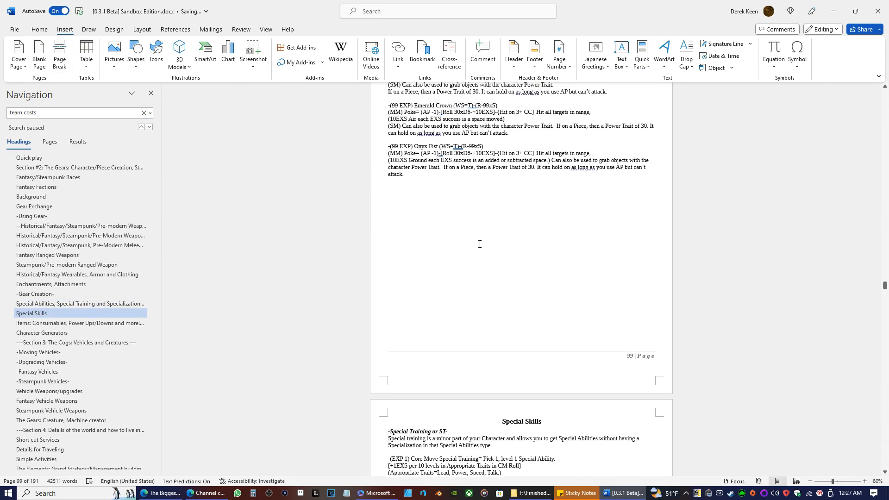
scroll(459, 258, down, 2)
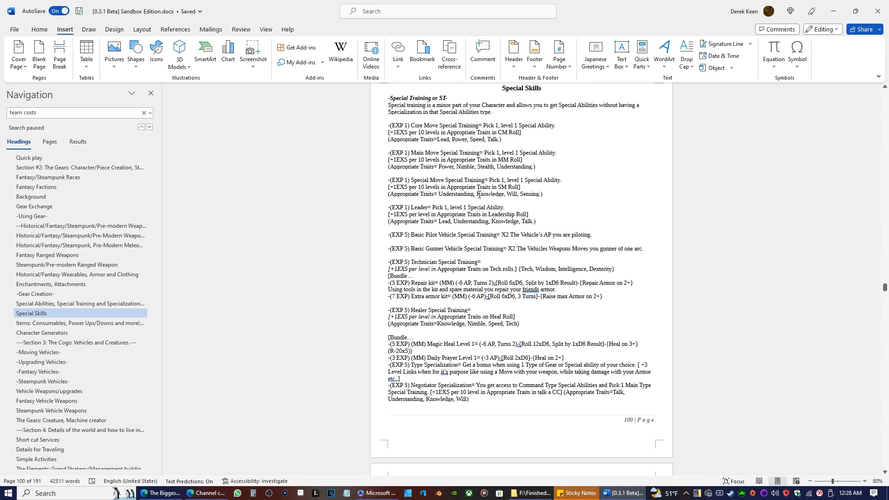
scroll(479, 195, up, 3)
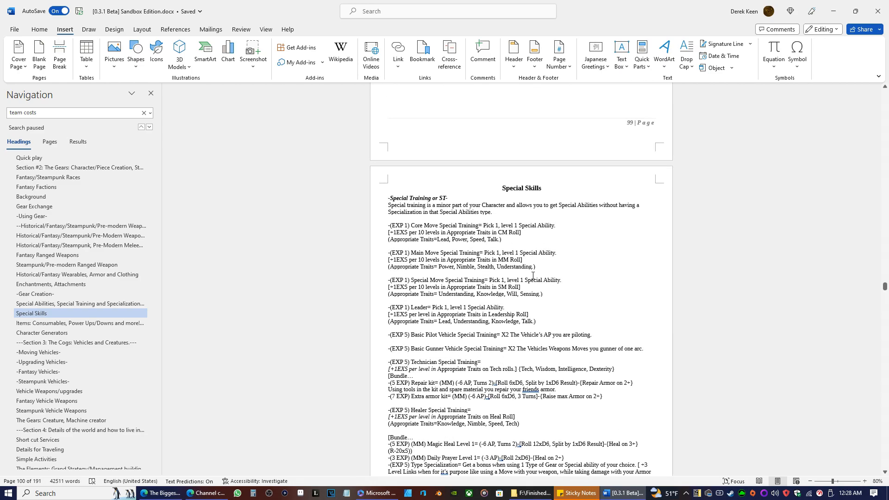
drag(546, 232, 484, 226)
click(532, 230)
drag(555, 225, 492, 227)
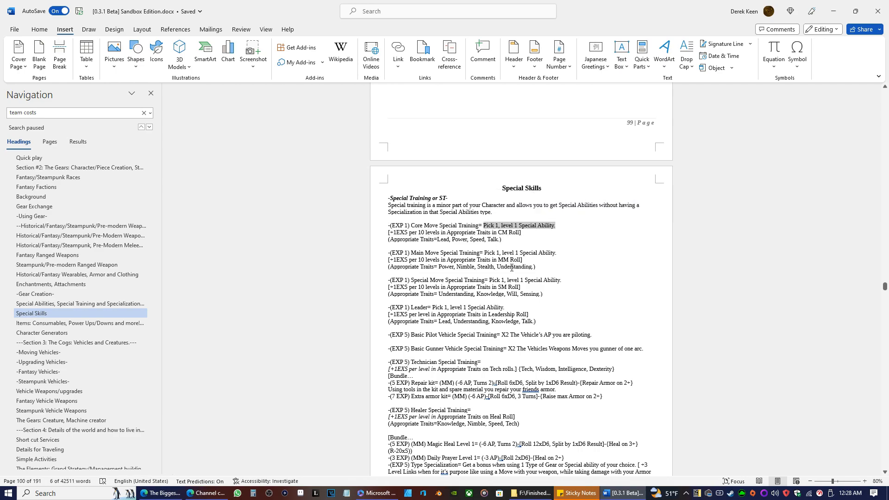
key(Delete)
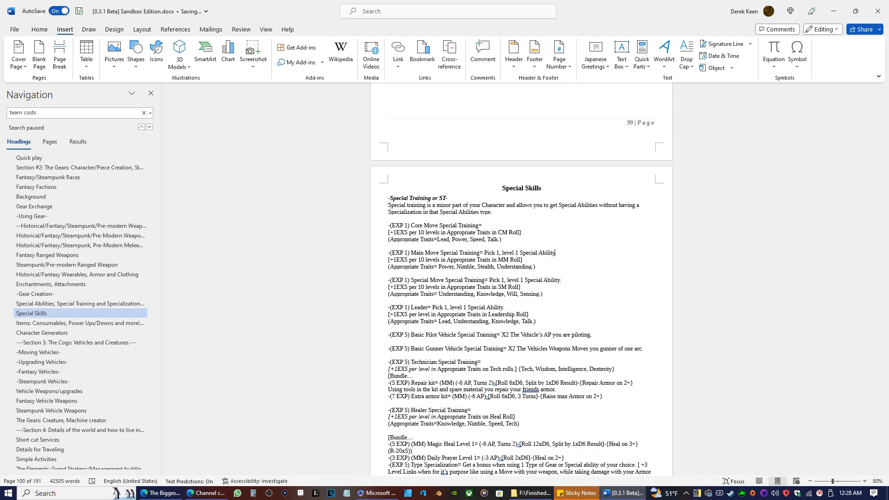
Delete "Pick 1, level 1 Special Ability." from the Main Move Special Training entry.
key(BackSpace)
key(BackSpace)
key(BackSpace)
key(BackSpace)
key(BackSpace)
key(BackSpace)
key(BackSpace)
key(BackSpace)
key(BackSpace)
key(BackSpace)
key(BackSpace)
key(BackSpace)
key(BackSpace)
key(BackSpace)
key(BackSpace)
key(BackSpace)
key(BackSpace)
key(BackSpace)
key(BackSpace)
key(BackSpace)
Join the bracketed +1EXS bonus lines of Core Move and Main Move Special Training onto their title lines.
key(BackSpace)
key(BackSpace)
key(BackSpace)
key(BackSpace)
key(BackSpace)
key(BackSpace)
key(BackSpace)
click(390, 232)
key(BackSpace)
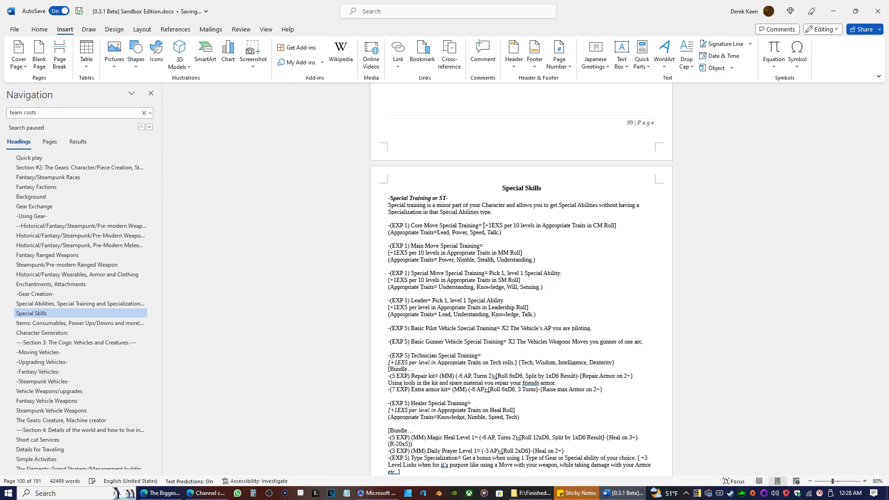
click(483, 245)
key(Delete)
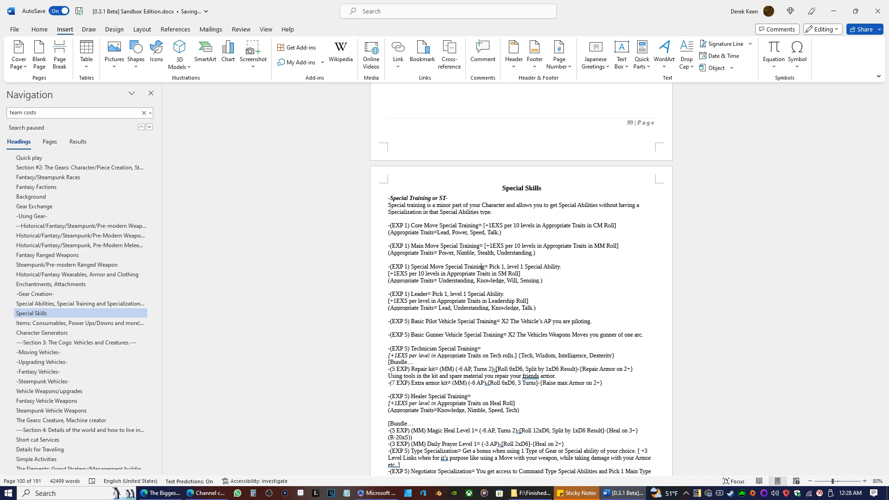
Remove "Pick 1, level 1 Special Ability." from Special Move Special Training and join its +1EXS bonus onto the title line.
key(BackSpace)
key(BackSpace)
key(BackSpace)
key(BackSpace)
key(BackSpace)
key(BackSpace)
key(BackSpace)
key(BackSpace)
key(BackSpace)
key(BackSpace)
key(BackSpace)
key(BackSpace)
key(BackSpace)
key(BackSpace)
key(BackSpace)
key(BackSpace)
key(BackSpace)
key(BackSpace)
key(BackSpace)
key(BackSpace)
key(BackSpace)
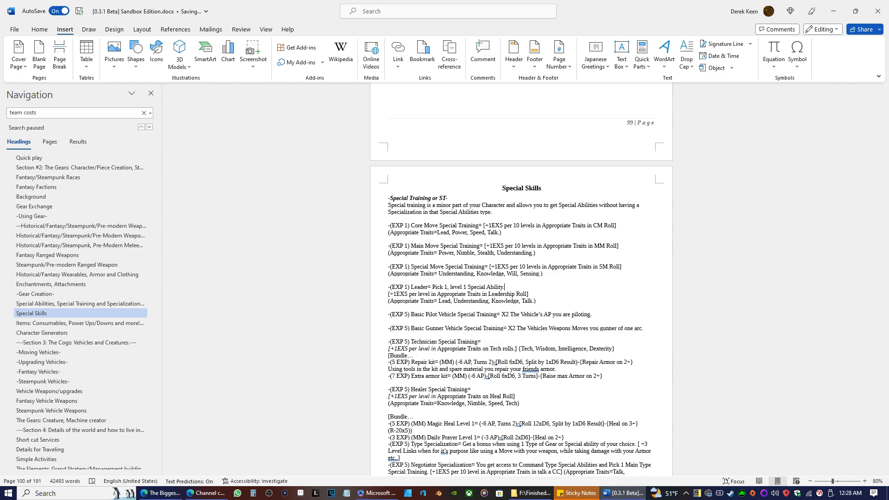
Remove "Pick 1, level 1 Special Ability." from the Leader entry and join its Leadership Roll bonus onto the title line.
key(BackSpace)
key(BackSpace)
key(BackSpace)
key(BackSpace)
key(BackSpace)
key(BackSpace)
key(BackSpace)
key(BackSpace)
key(BackSpace)
key(BackSpace)
key(BackSpace)
key(BackSpace)
key(BackSpace)
key(BackSpace)
key(BackSpace)
key(BackSpace)
key(BackSpace)
key(BackSpace)
key(BackSpace)
key(BackSpace)
key(BackSpace)
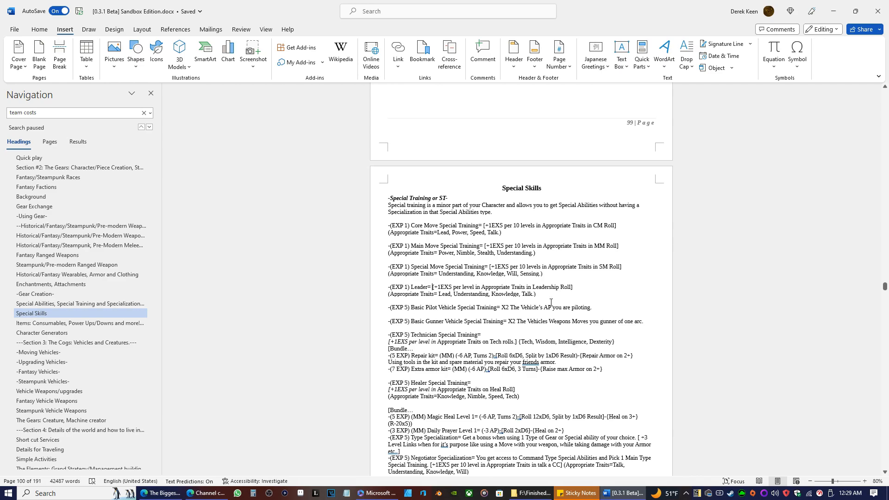
Review the Special Skills entries and the SA Defend and SA Support Type lists for abilities suited to the Leader entry.
scroll(375, 311, down, 5)
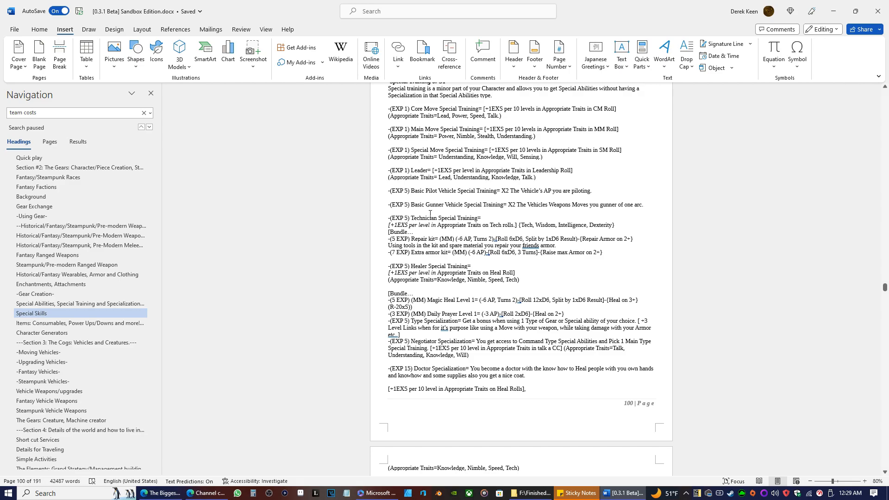
scroll(429, 214, up, 4)
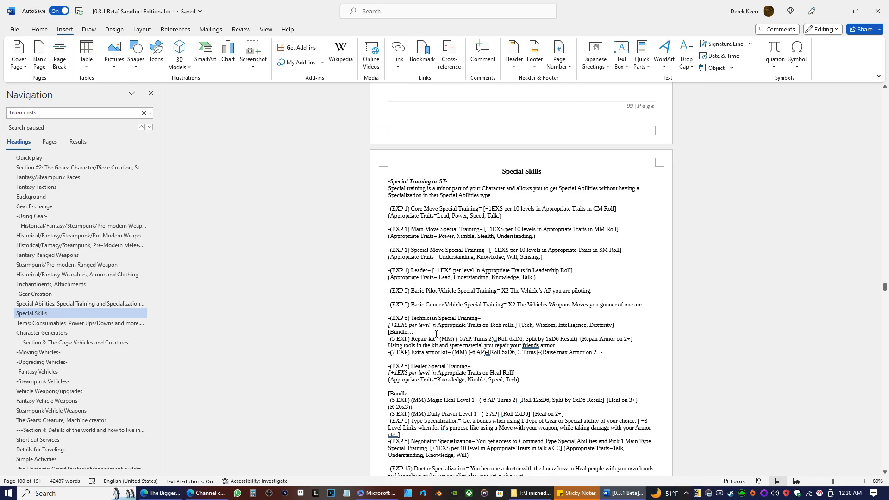
scroll(436, 334, up, 12)
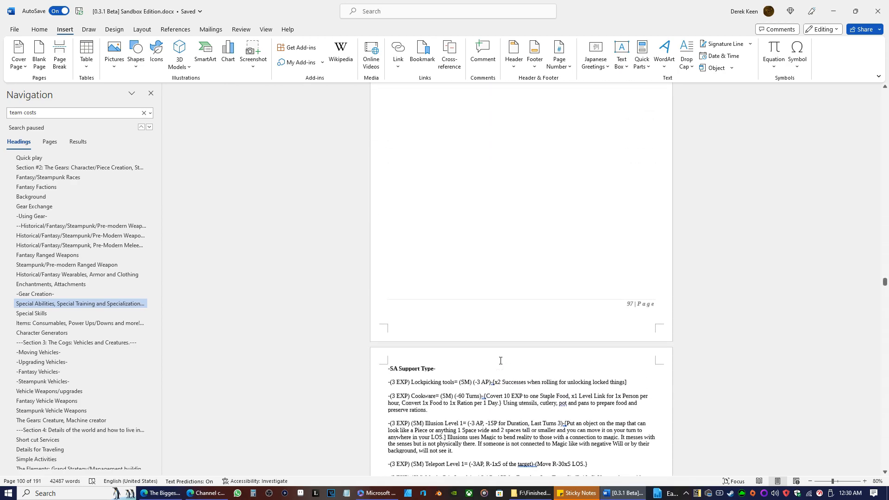
scroll(500, 361, down, 6)
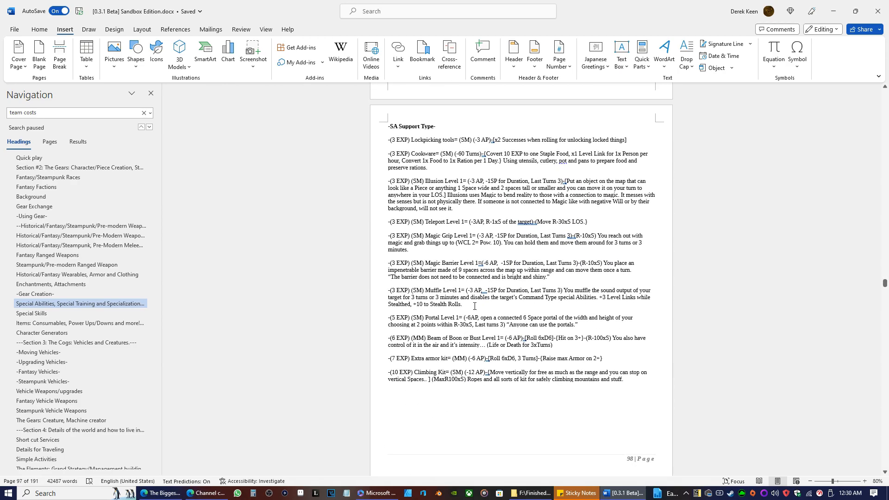
scroll(467, 287, down, 3)
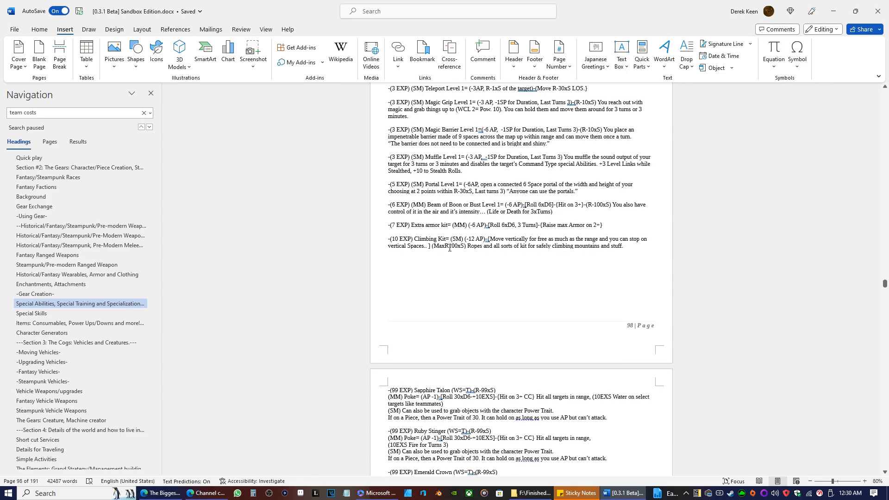
scroll(451, 248, down, 6)
scroll(467, 268, up, 6)
scroll(467, 296, down, 2)
scroll(469, 314, up, 20)
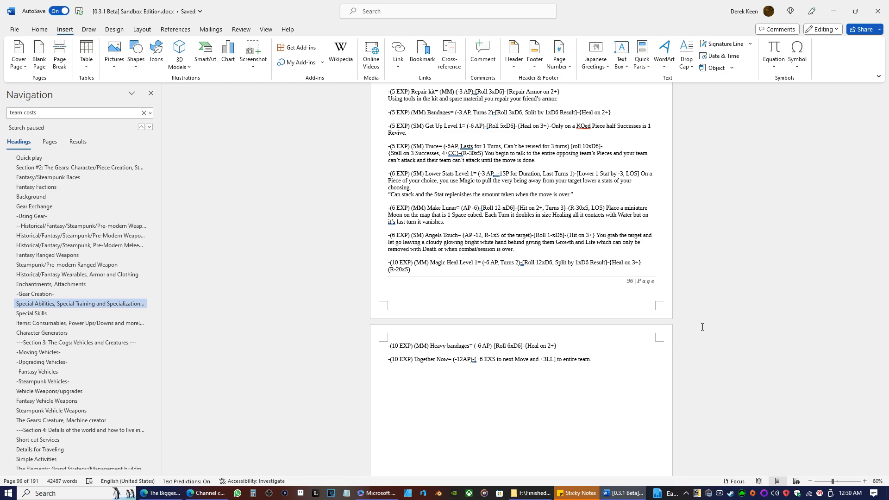
scroll(648, 361, up, 4)
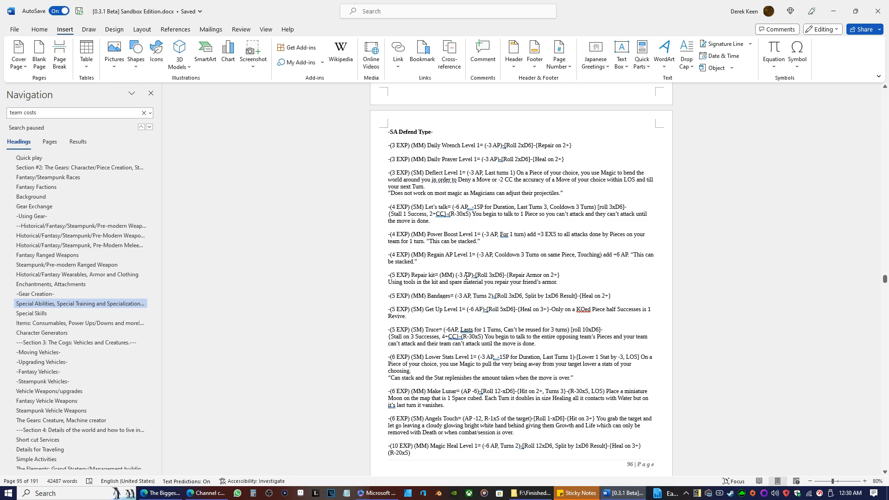
scroll(437, 247, up, 3)
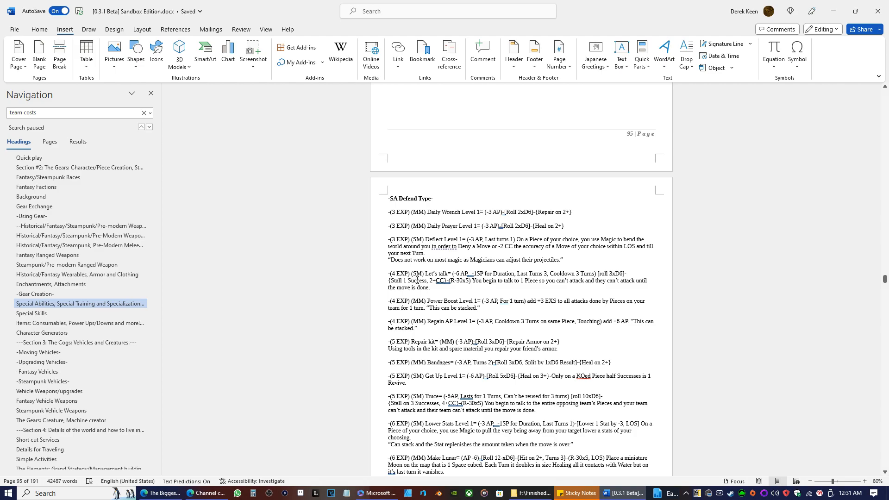
scroll(416, 280, down, 3)
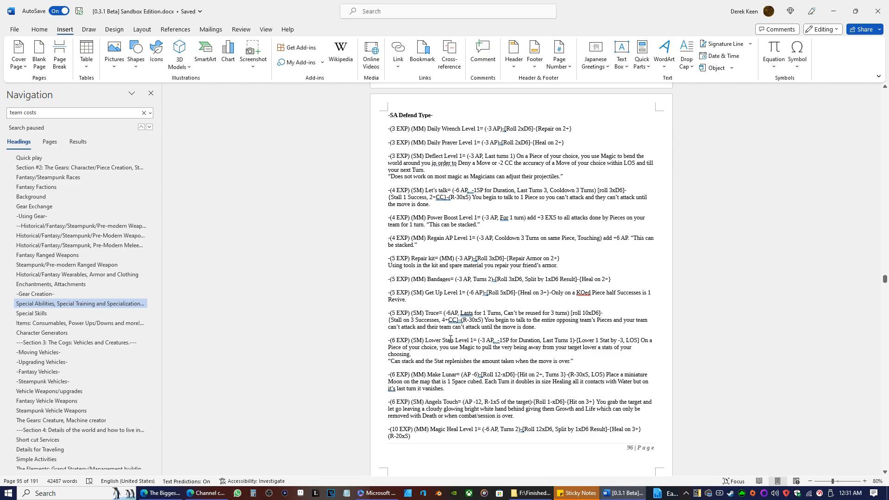
Copy the (10 EXP) Together Now entry from the end of the SA Defend Type list.
scroll(449, 315, down, 6)
scroll(446, 280, up, 2)
drag(593, 260, 383, 264)
right_click(407, 262)
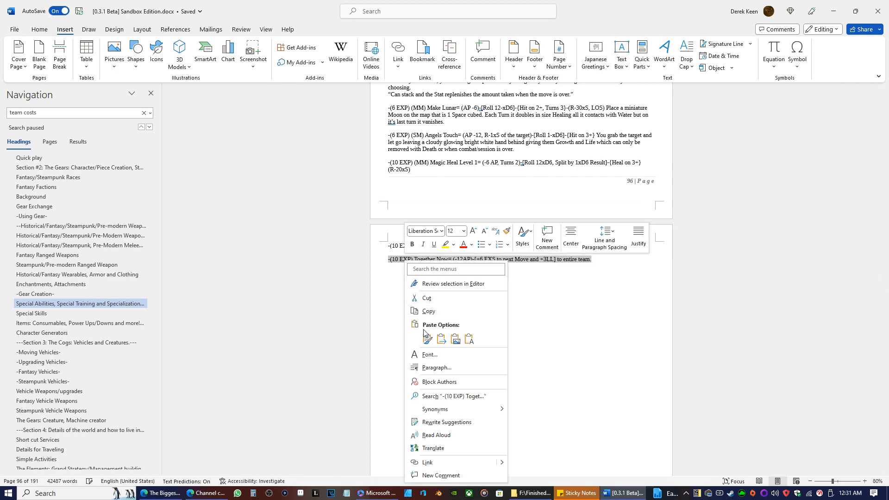
click(428, 311)
Insert the copied Together Now entry as unformatted text on its own line below the Leader entry's Appropriate Traits in Special Skills.
scroll(463, 301, down, 18)
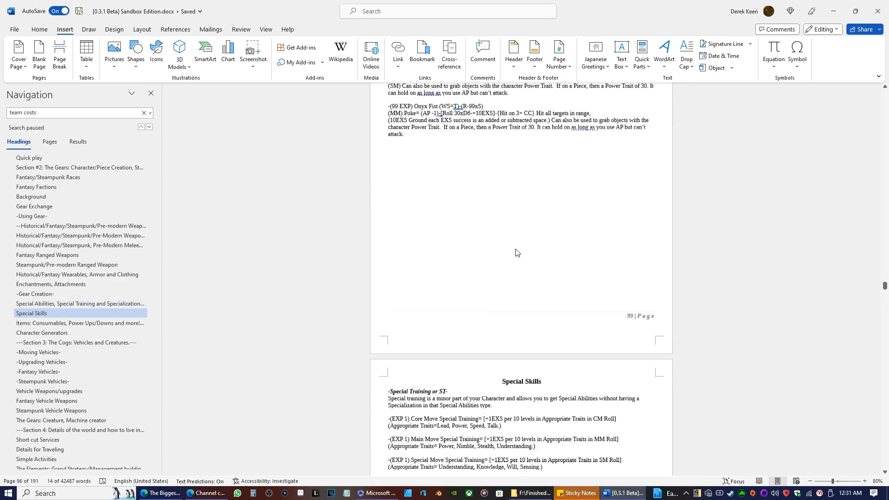
scroll(516, 252, down, 2)
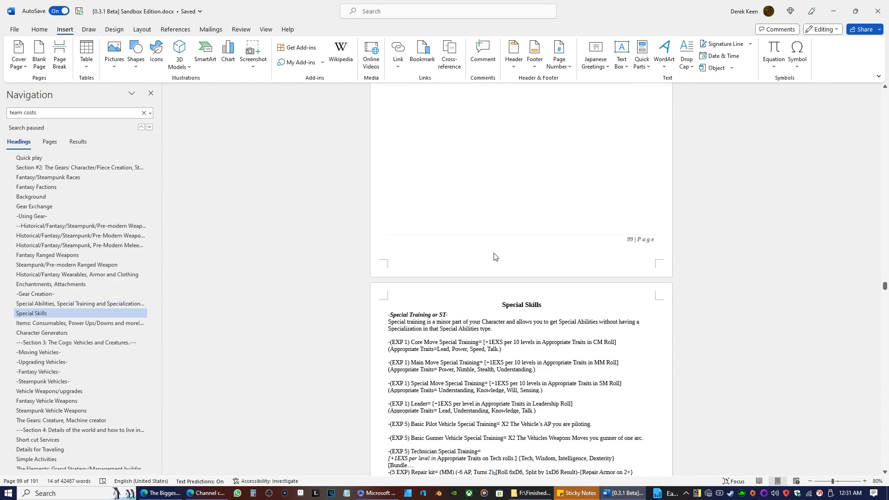
scroll(445, 254, down, 3)
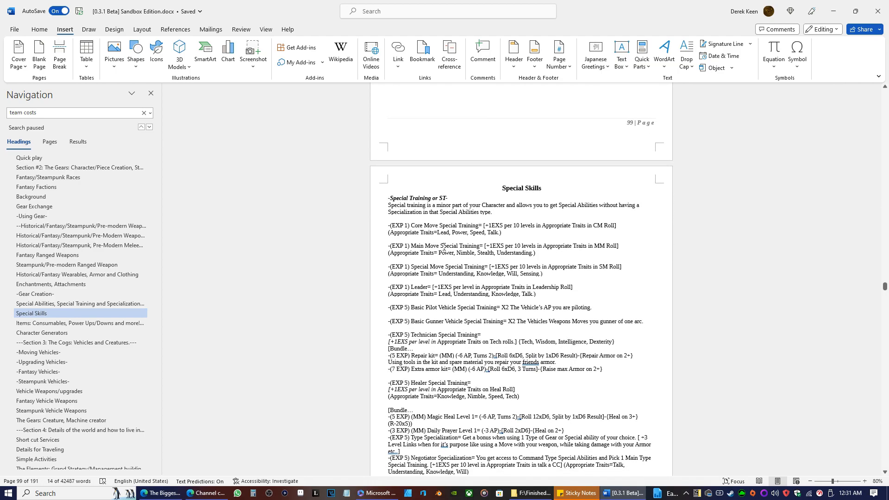
click(536, 294)
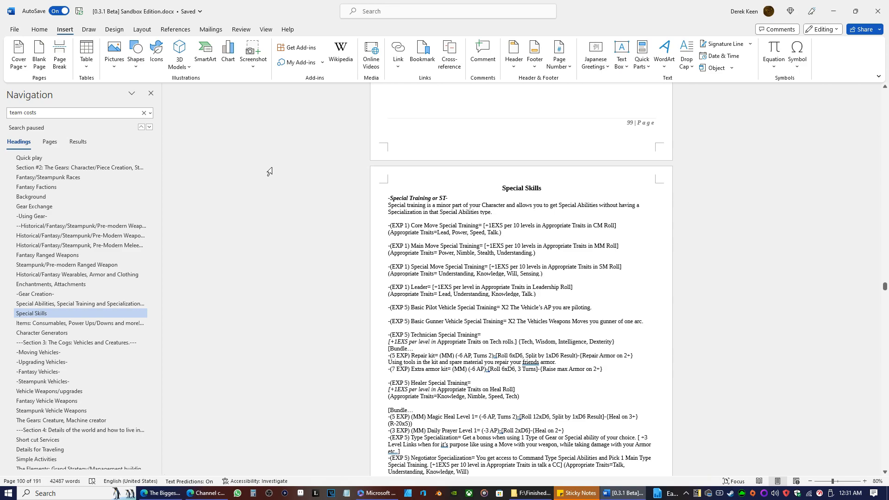
key(Return)
key(Return)
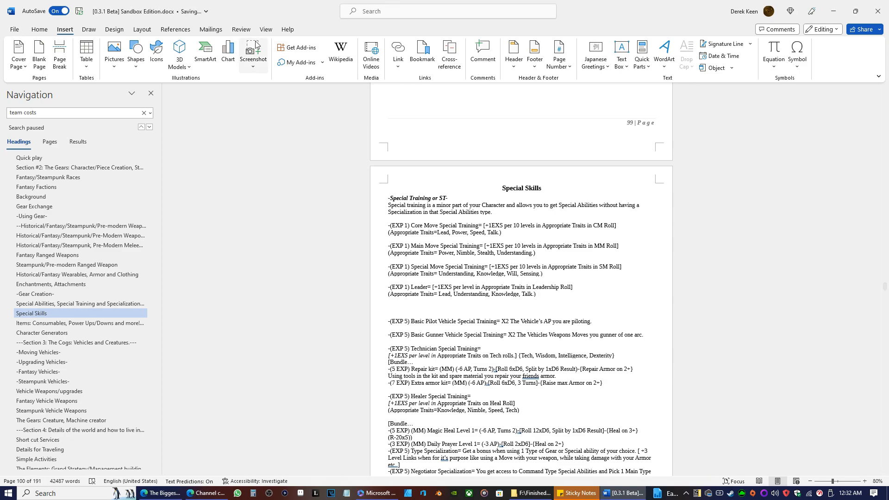
right_click(396, 308)
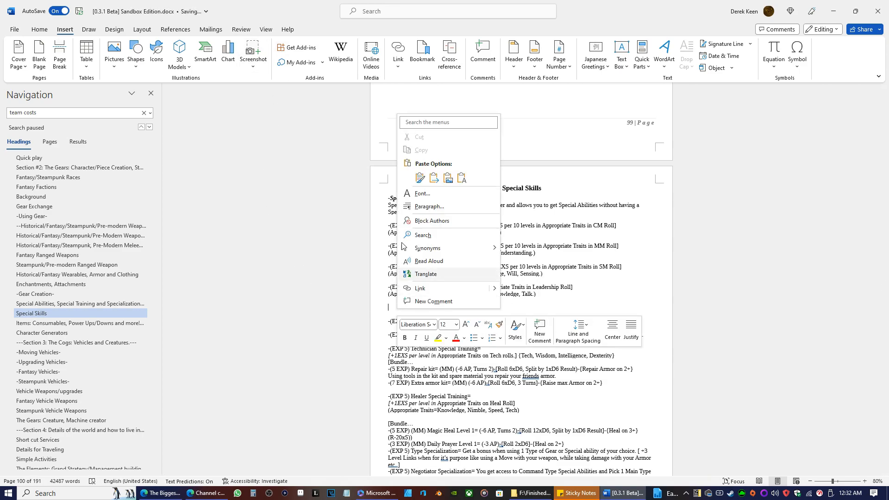
click(461, 175)
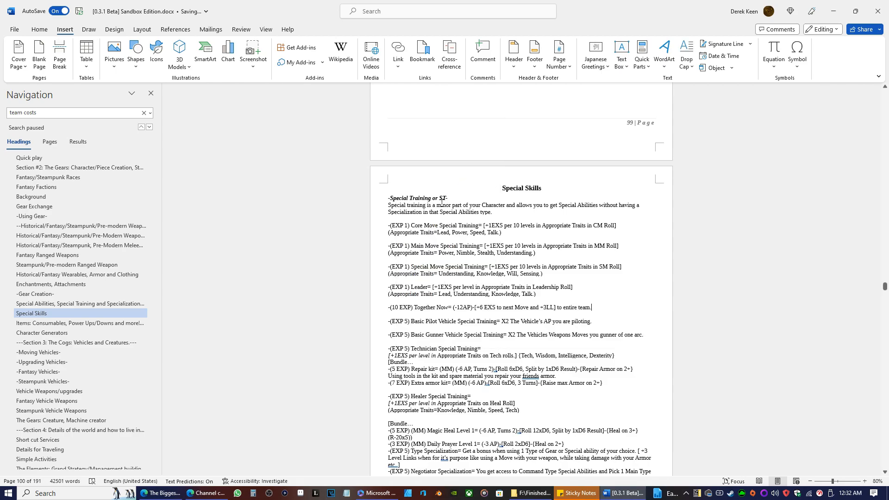
Copy "[Bundle…" from Technician Special Training onto the line between the Leader entry's Appropriate Traits and Together Now, as plain text.
mouse_move(428, 364)
mouse_down()
mouse_move(384, 366)
mouse_move(387, 357)
mouse_move(412, 362)
mouse_up()
right_click(399, 364)
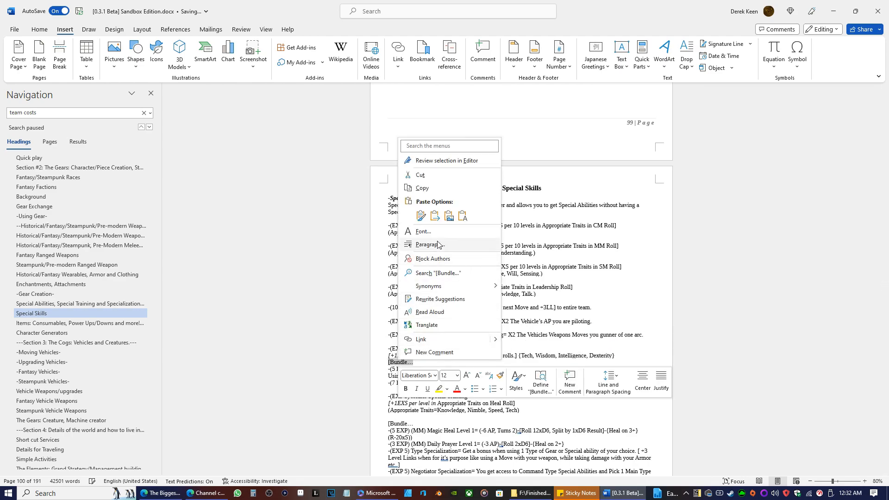
click(420, 188)
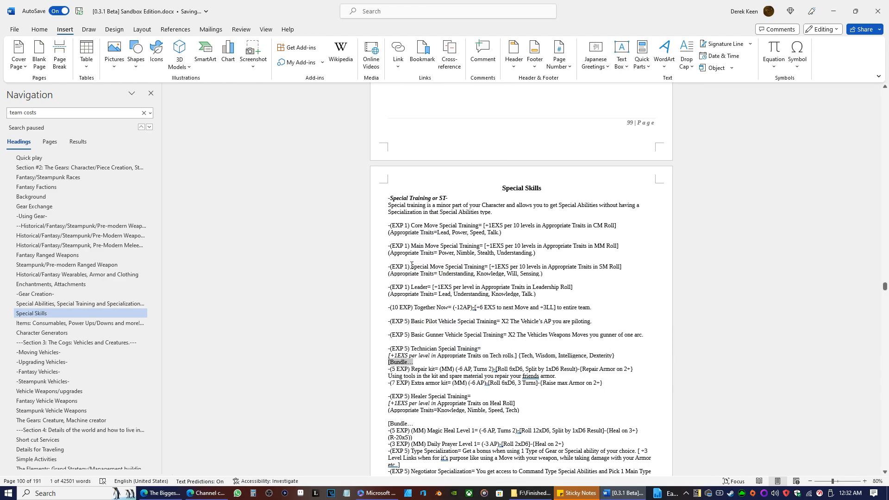
right_click(395, 301)
click(454, 168)
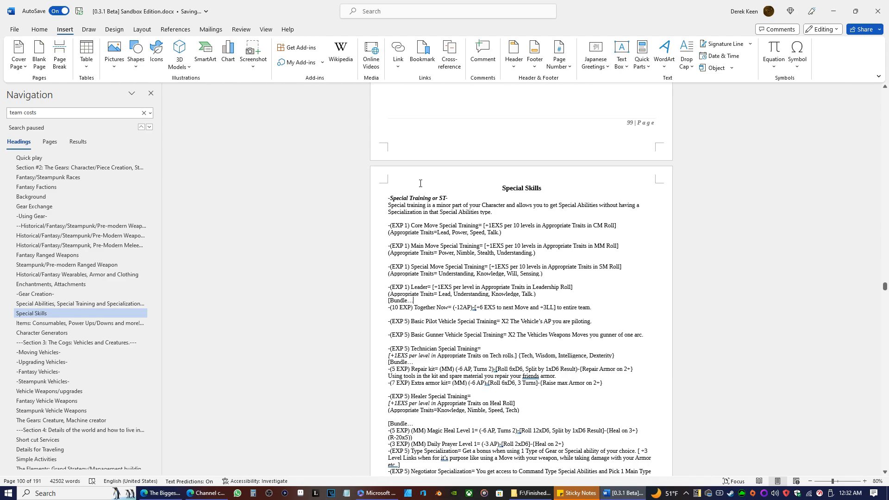
Copy the (4 EXP) Power Boost Level 1 entry from the SA Defend Type list.
scroll(455, 240, up, 10)
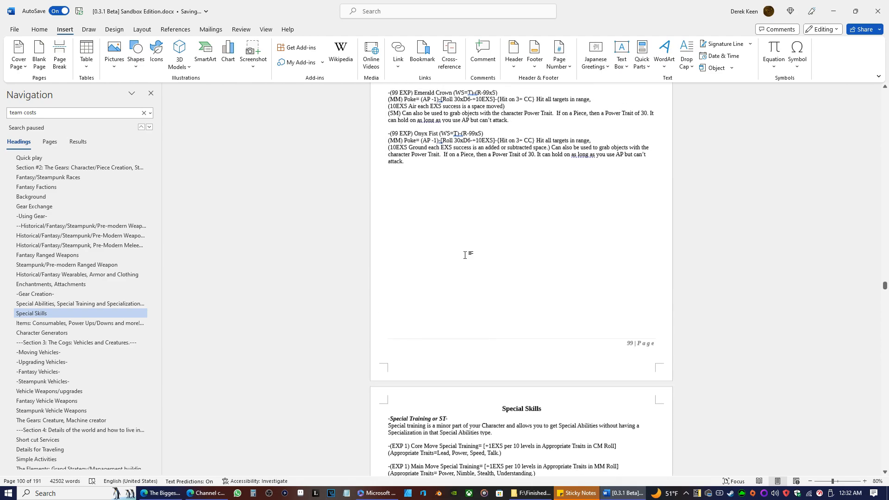
scroll(500, 272, up, 10)
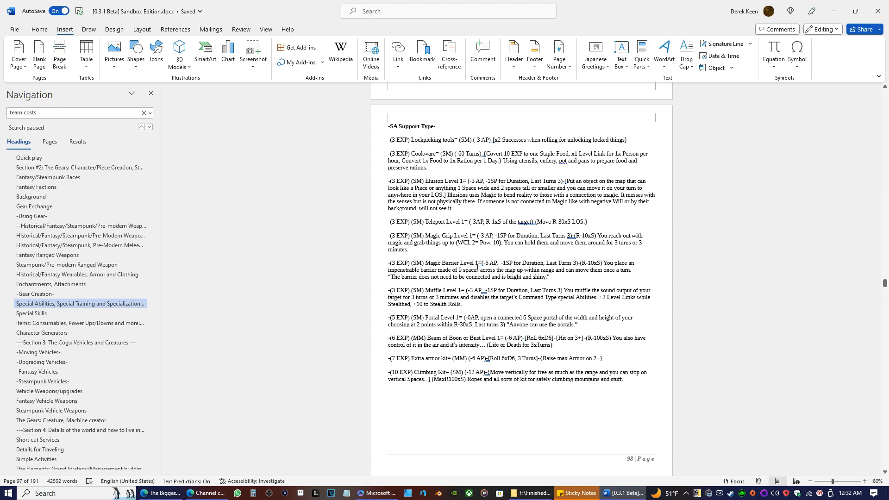
scroll(477, 269, up, 10)
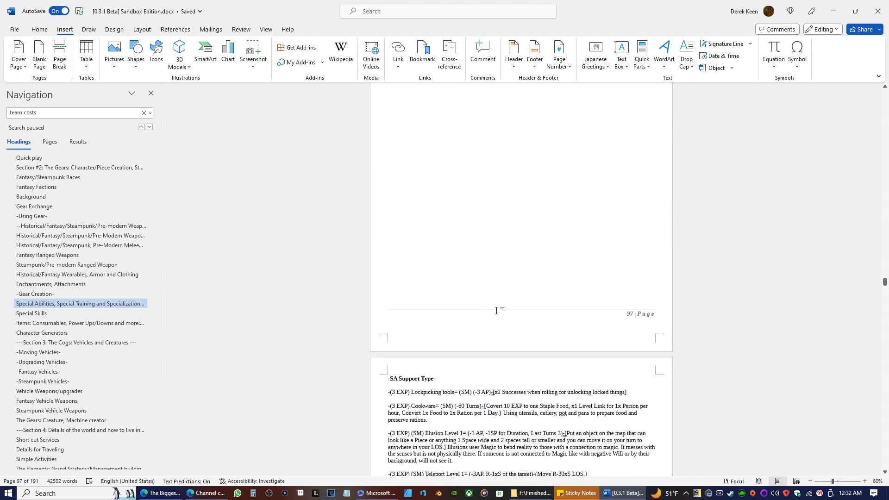
scroll(496, 306, up, 6)
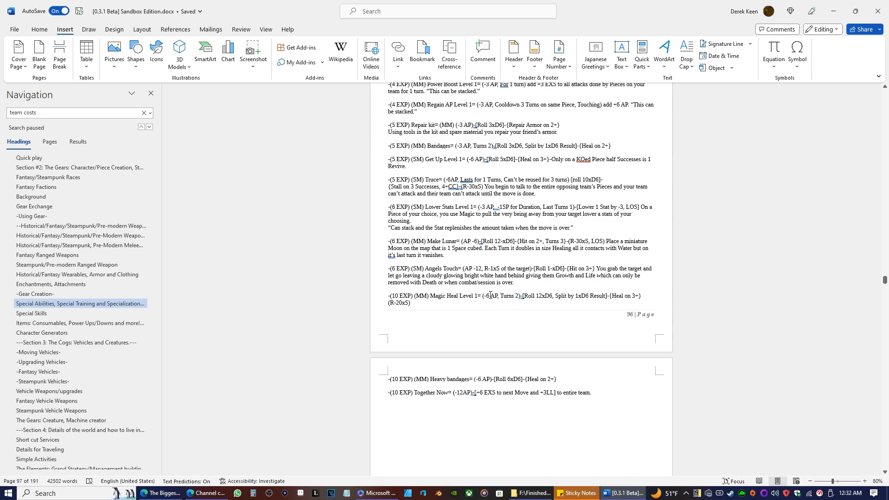
scroll(490, 295, up, 5)
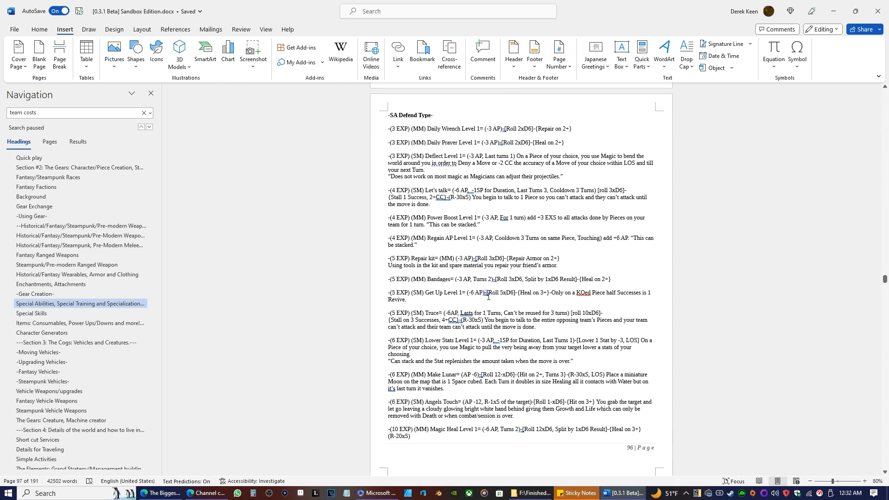
scroll(488, 296, up, 1)
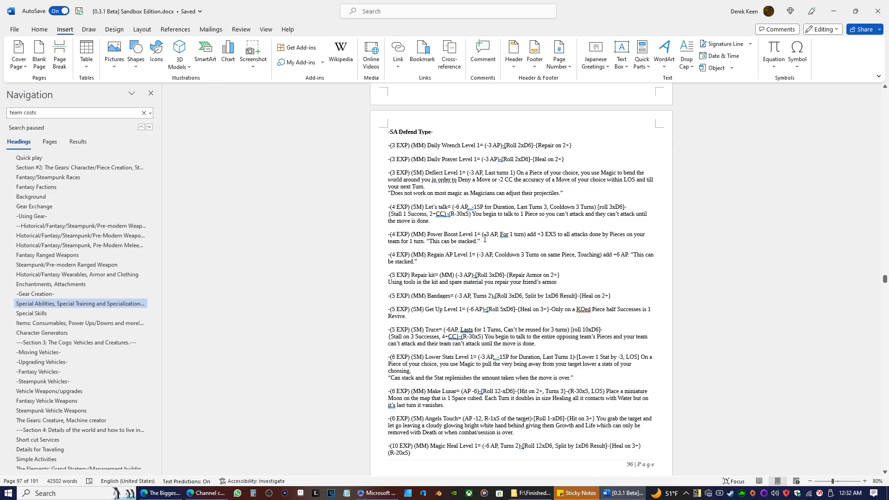
triple_click(481, 241)
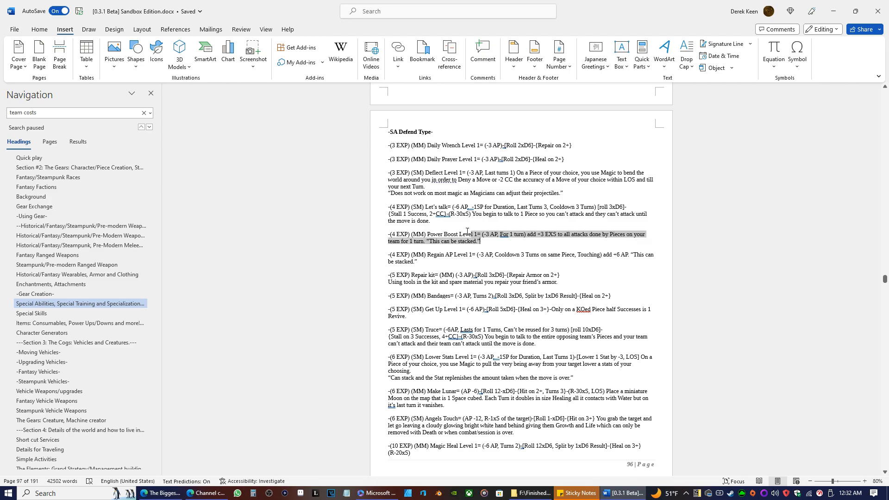
right_click(392, 241)
click(421, 286)
Insert the copied Power Boost Level 1 entry into the Leader bundle in Special Skills, on its own line above Together Now.
scroll(406, 231, down, 5)
scroll(406, 230, up, 4)
click(56, 323)
scroll(492, 297, up, 3)
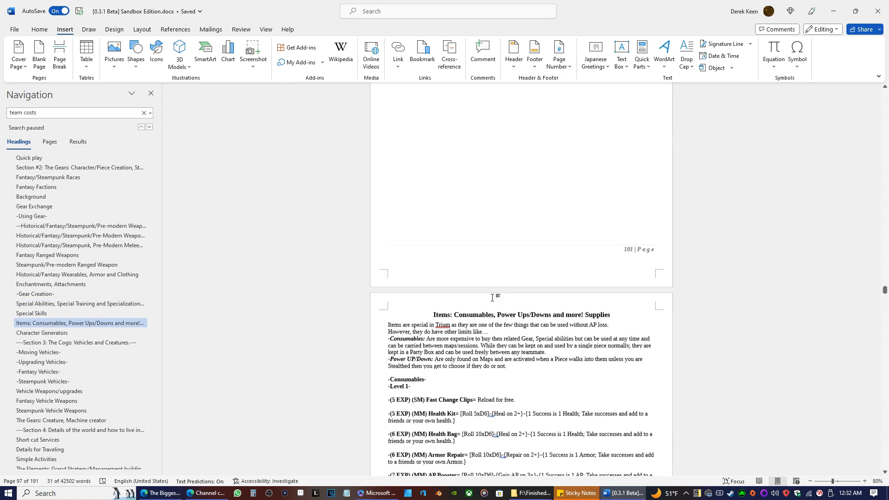
scroll(492, 297, up, 10)
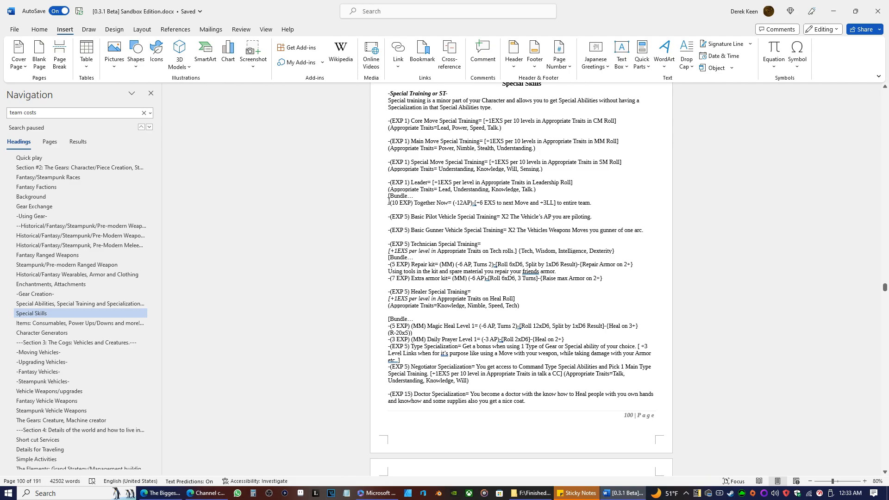
key(Return)
click(390, 204)
right_click(391, 203)
click(456, 264)
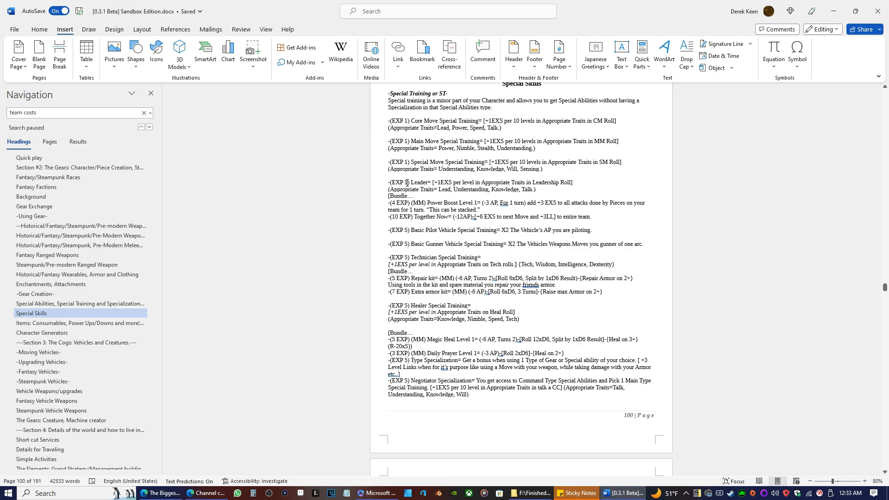
Set the Leader entry's cost to EXP 6 and close its bundle with "]" after Together Now.
key(BackSpace)
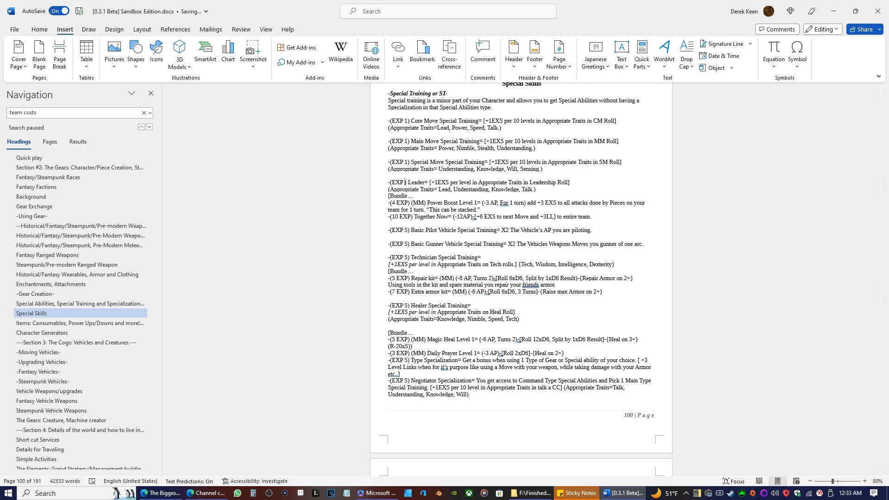
text(6)
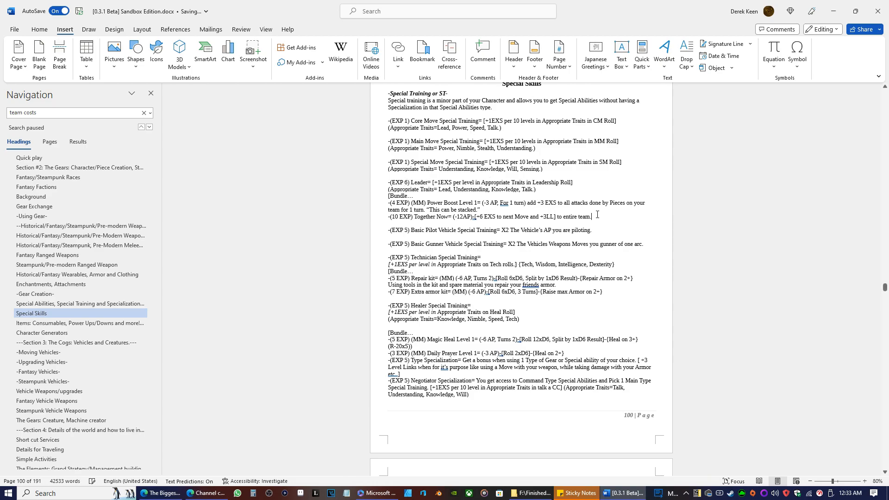
text(])
Cut the whole Leader entry with its bundle and remove the leftover blank line above Basic Pilot Vehicle Special Training.
drag(601, 218, 389, 182)
right_click(405, 185)
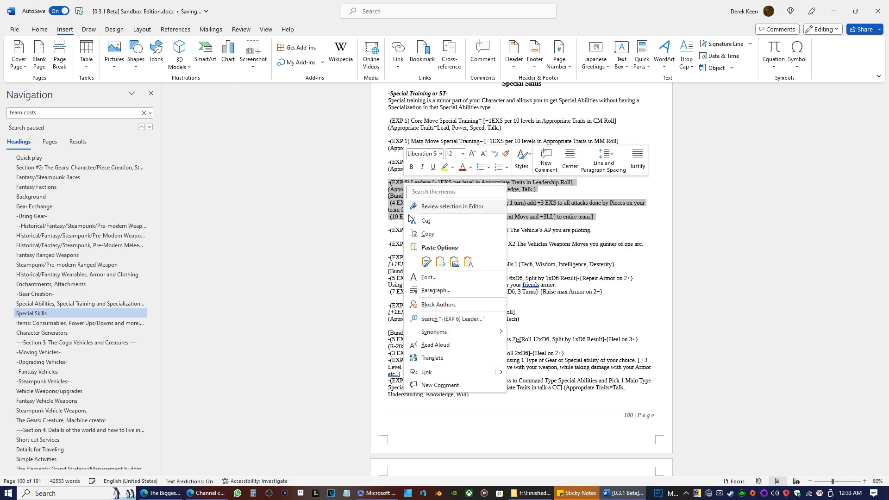
click(418, 221)
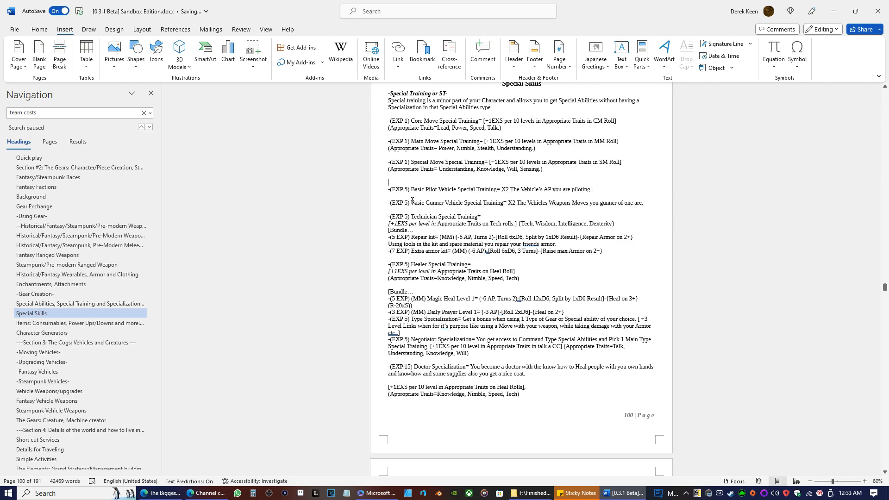
key(BackSpace)
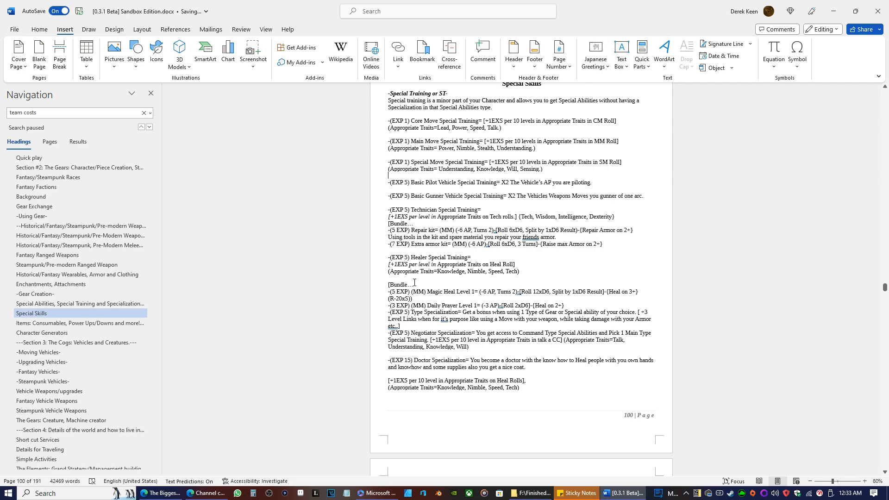
Insert a blank line above the Negotiator Specialization entry to separate it from Type Specialization.
click(387, 332)
key(Return)
key(Return)
key(BackSpace)
key(Return)
key(BackSpace)
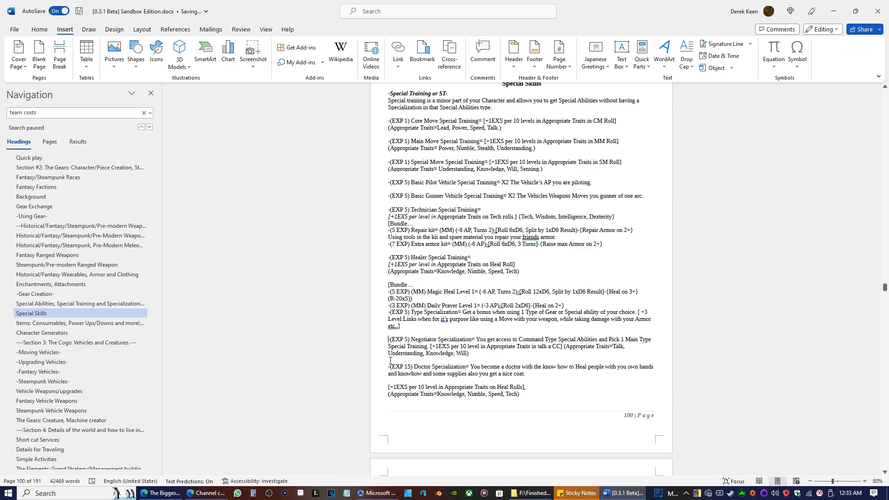
Paste the cut Leader entry with its bundle between the Negotiator Specialization and Doctor Specialization entries.
click(390, 360)
key(Return)
key(Return)
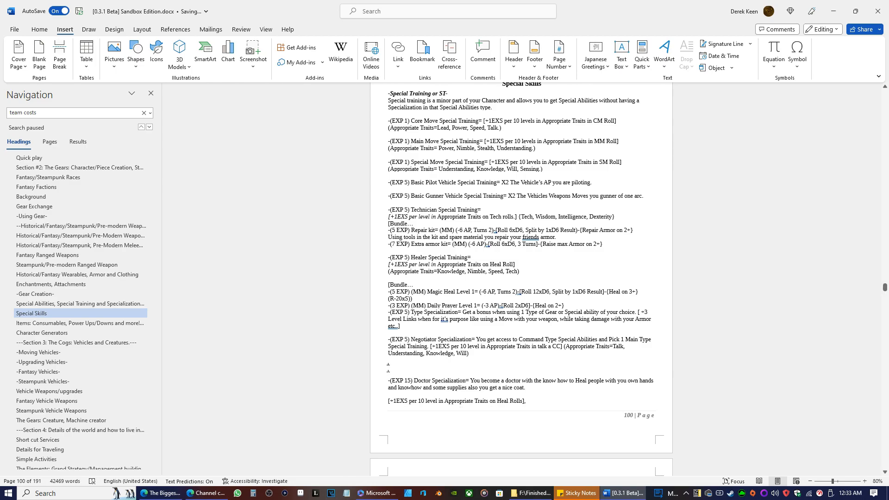
right_click(389, 366)
click(445, 237)
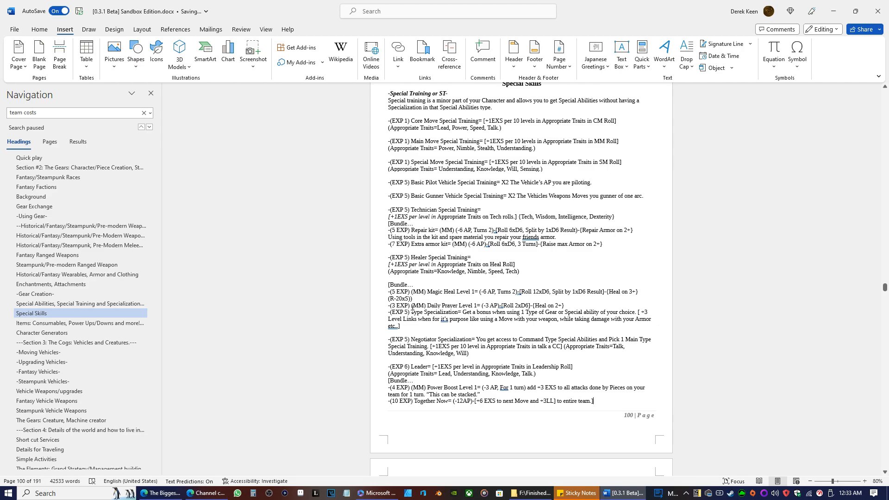
Delete the sentence about Command Type access and picking 1 Main Type Special Training from Negotiator Specialization, and add blank lines below the entry.
scroll(412, 307, down, 1)
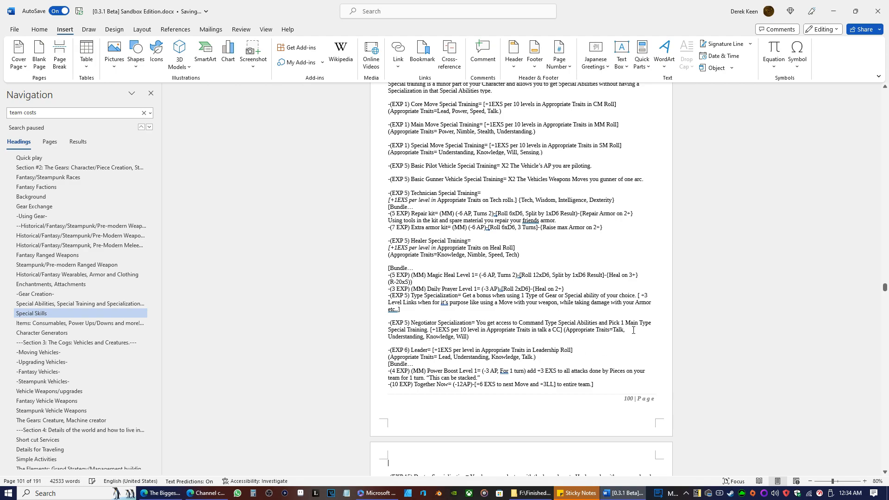
drag(429, 329, 477, 322)
key(BackSpace)
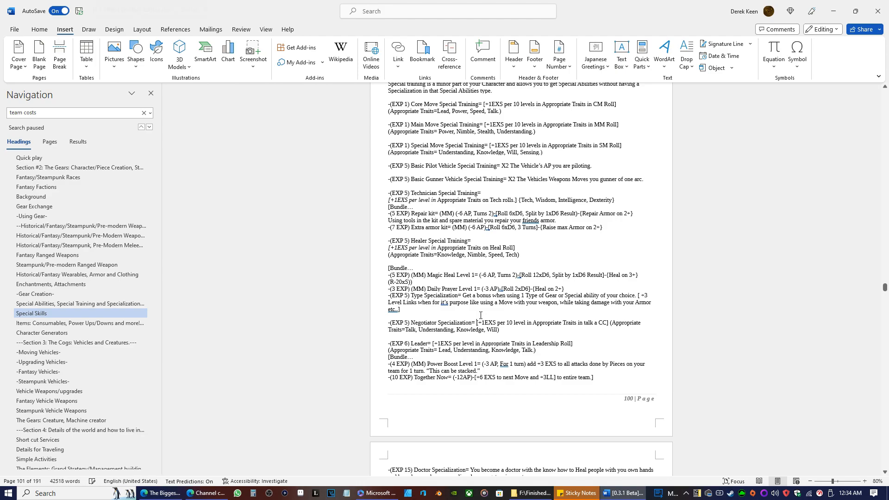
click(498, 329)
key(Return)
key(Return)
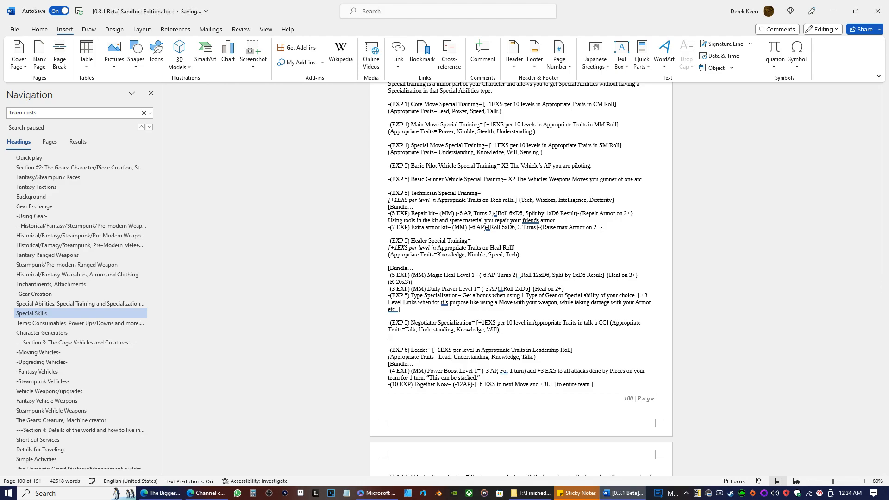
Copy the (5 EXP) Truce entry from the SA Defend Type list.
scroll(486, 336, up, 4)
scroll(486, 336, up, 9)
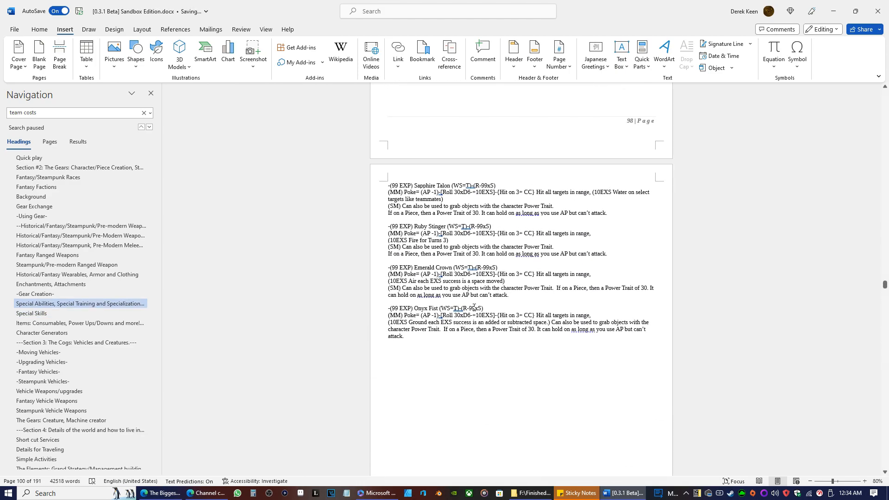
scroll(452, 375, up, 5)
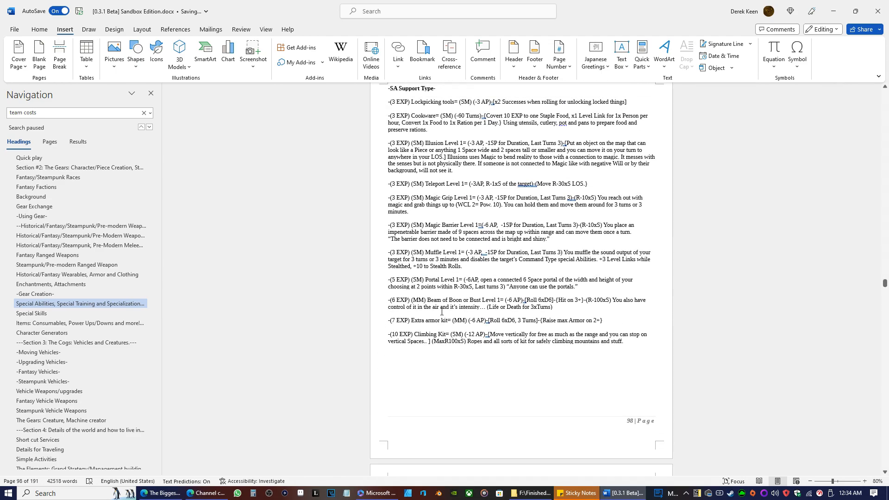
scroll(441, 312, up, 15)
scroll(474, 336, up, 3)
scroll(451, 310, up, 4)
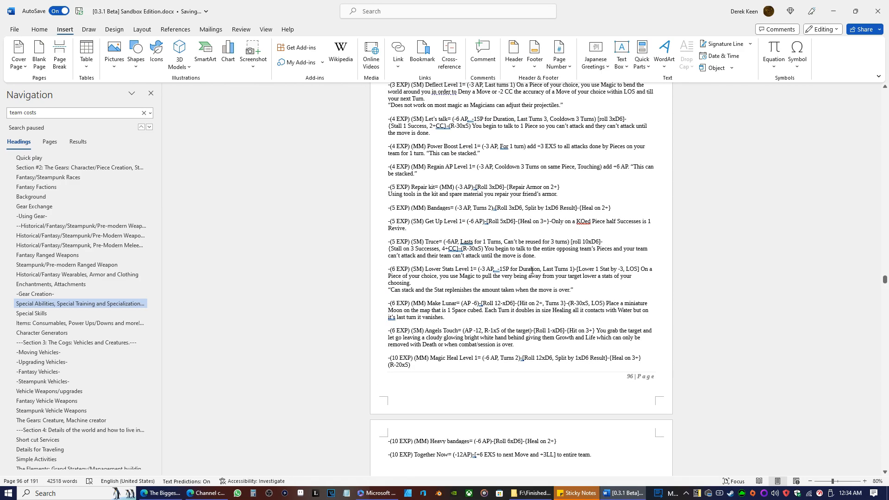
drag(542, 258, 397, 245)
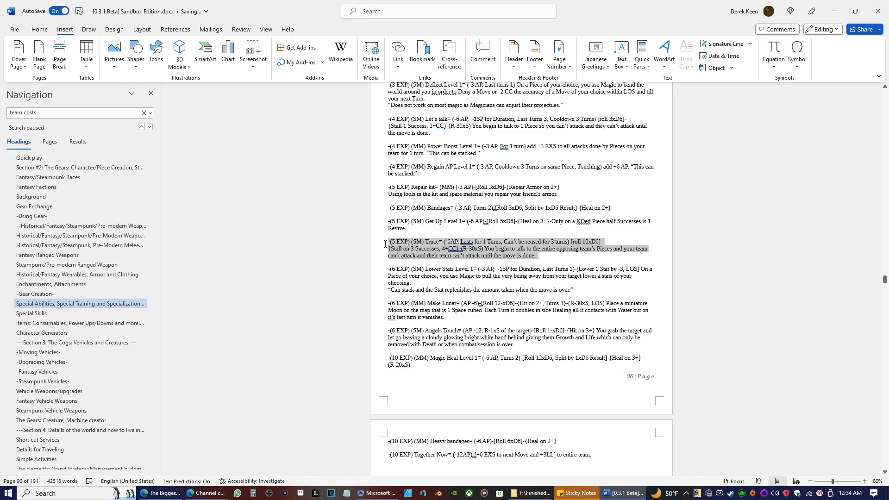
right_click(419, 257)
click(440, 305)
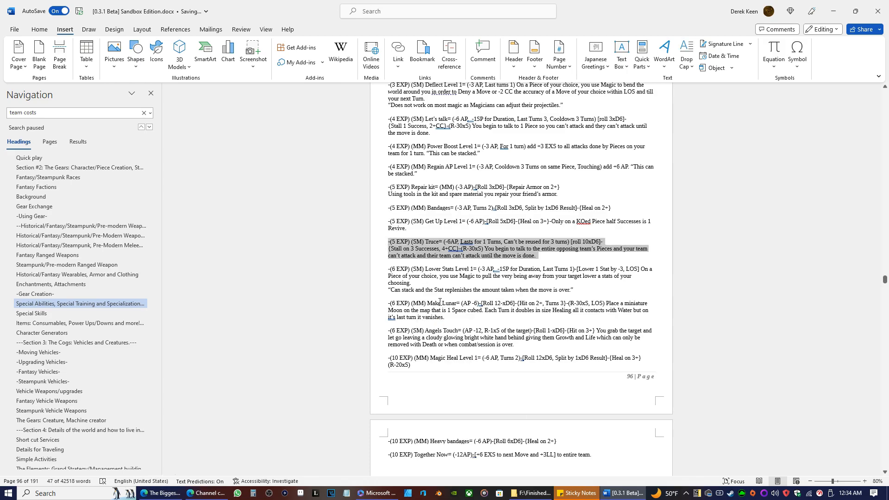
Paste the Truce entry directly below the Negotiator Specialization's Appropriate Traits in Special Skills.
scroll(433, 291, down, 20)
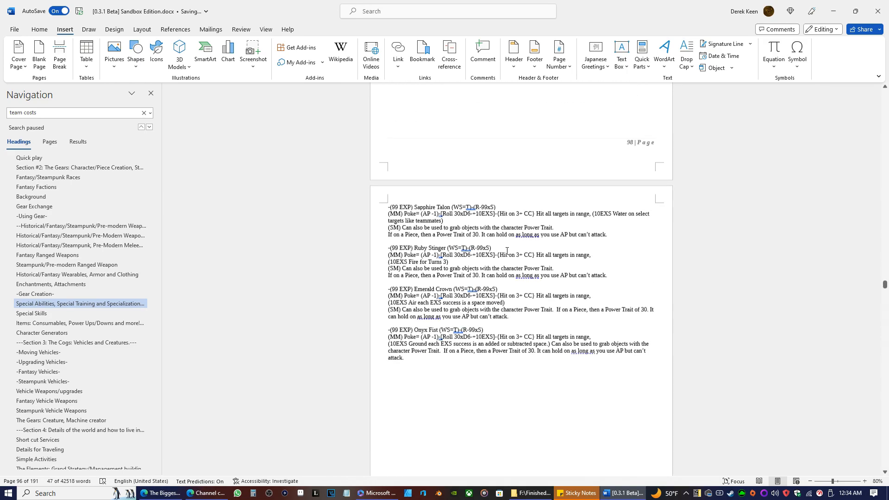
scroll(473, 248, down, 10)
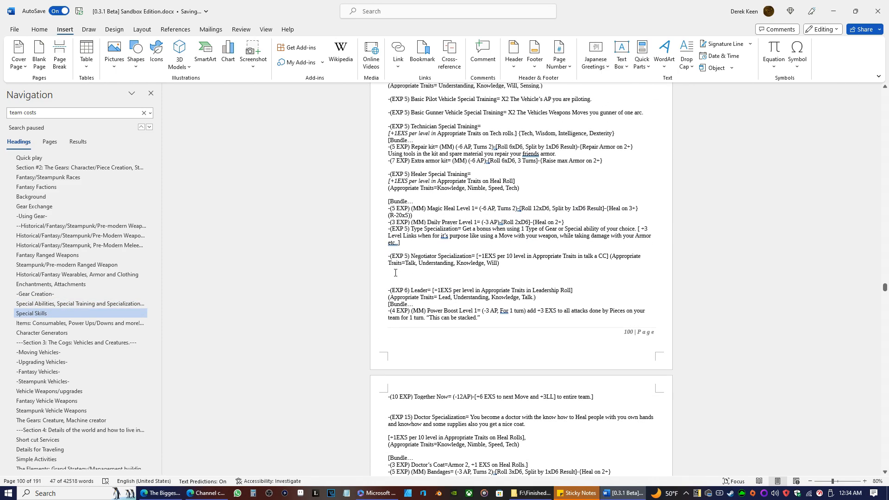
right_click(395, 272)
click(462, 331)
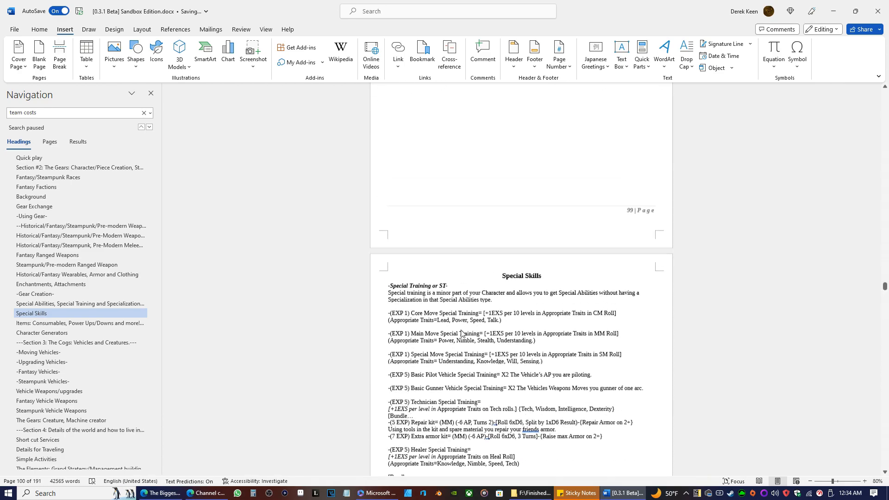
Copy the (4 EXP) Let's talk entry from the SA Defend Type list.
scroll(461, 330, up, 15)
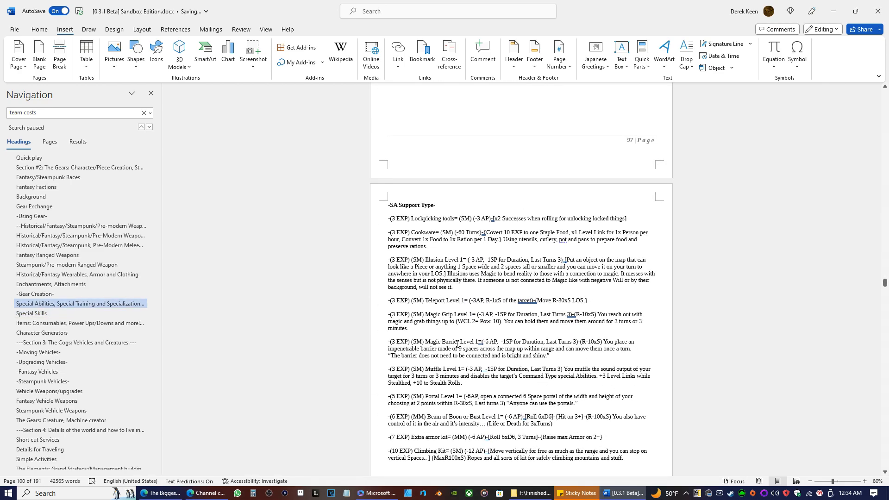
scroll(457, 344, up, 12)
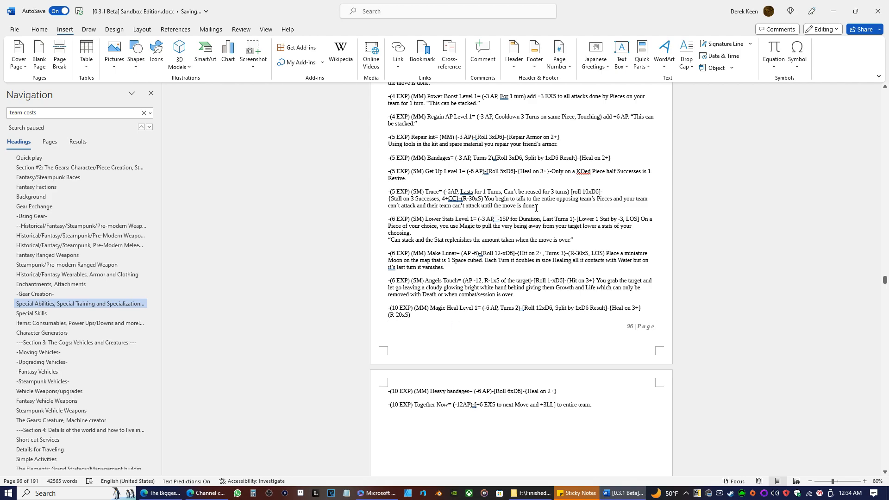
scroll(508, 254, up, 3)
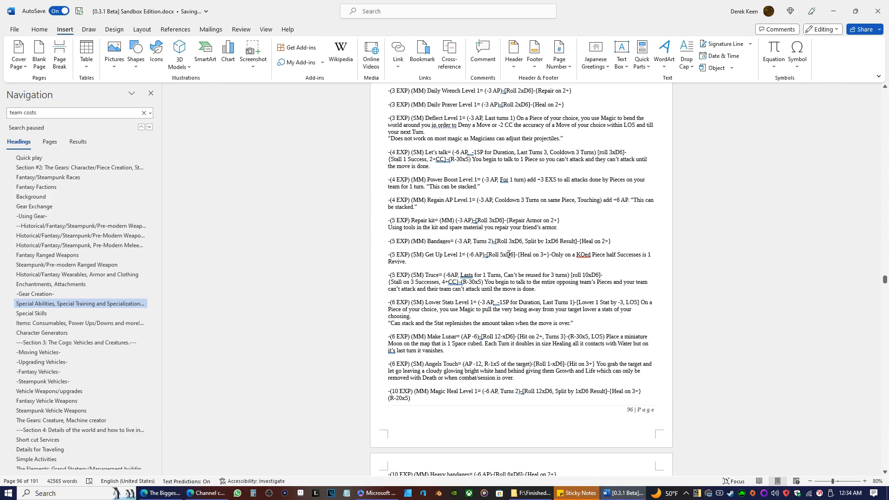
triple_click(435, 166)
right_click(407, 166)
click(434, 209)
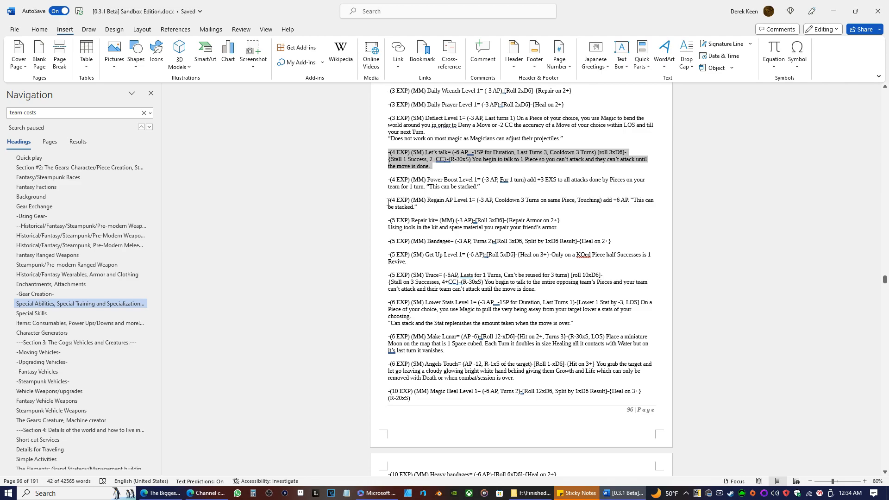
Paste the Let's talk entry below Truce in the Negotiator Specialization entry.
scroll(496, 254, down, 15)
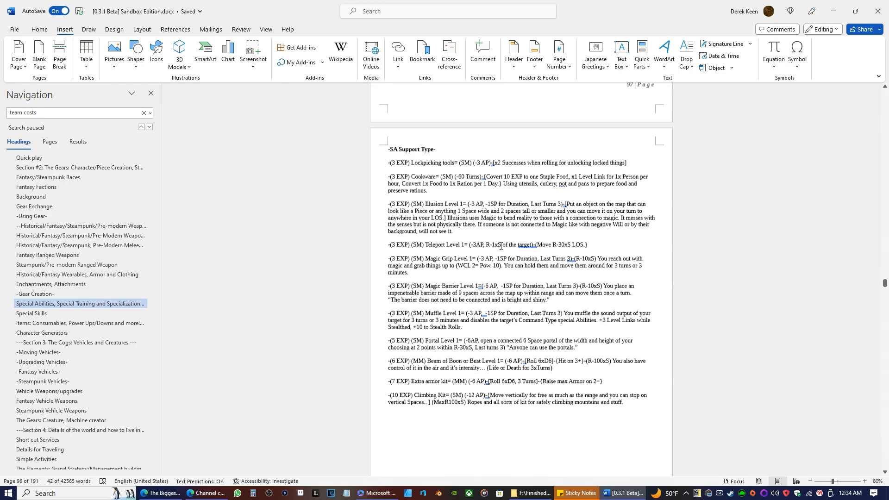
scroll(496, 254, down, 3)
scroll(474, 254, down, 20)
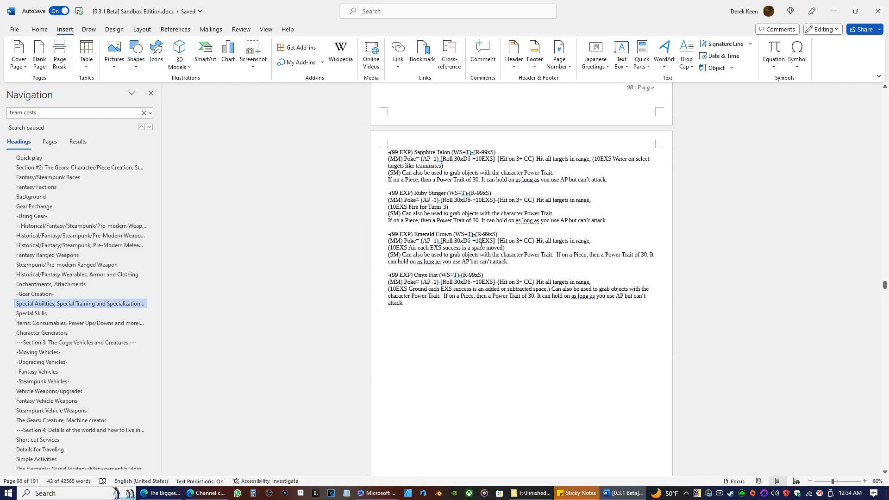
scroll(456, 285, down, 1)
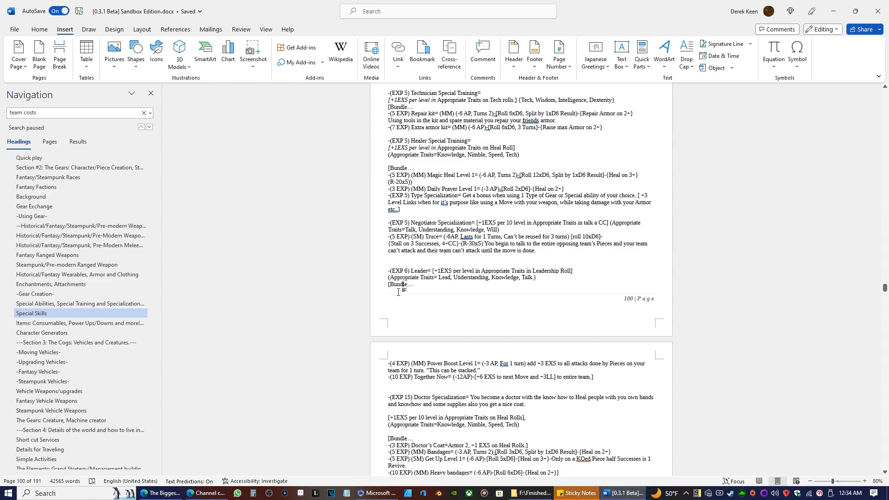
scroll(412, 297, down, 4)
scroll(417, 297, down, 5)
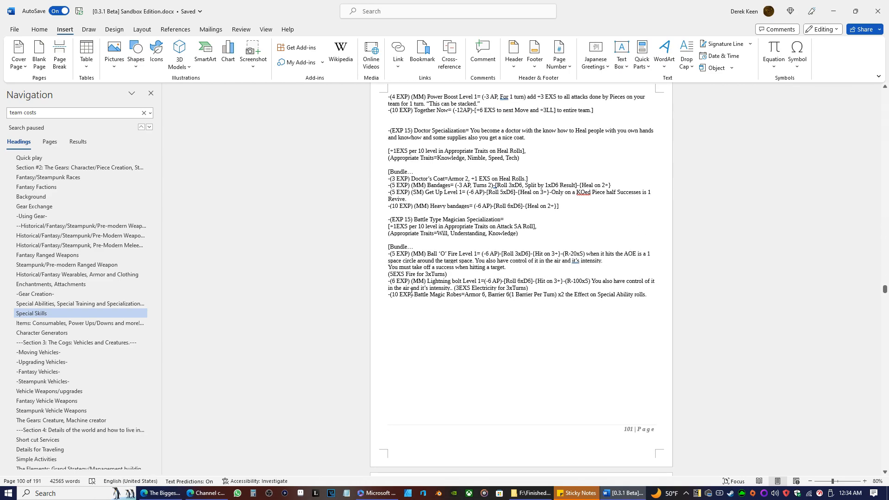
scroll(411, 291, up, 9)
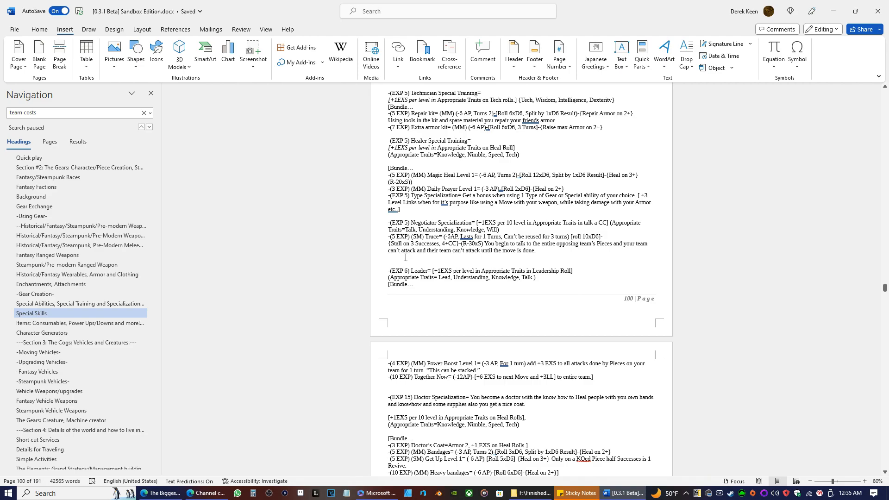
right_click(405, 257)
click(470, 321)
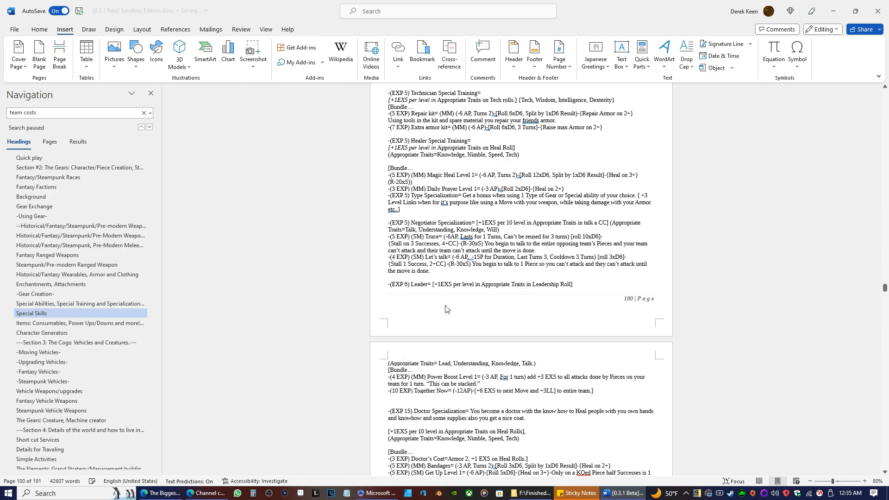
Copy the "[Bundle…" line from Healer Special Training and paste it on its own line above Truce in Negotiator Specialization.
mouse_move(415, 170)
mouse_down()
mouse_move(364, 159)
mouse_move(358, 167)
mouse_move(414, 170)
mouse_up()
right_click(404, 162)
click(388, 164)
right_click(411, 171)
click(434, 221)
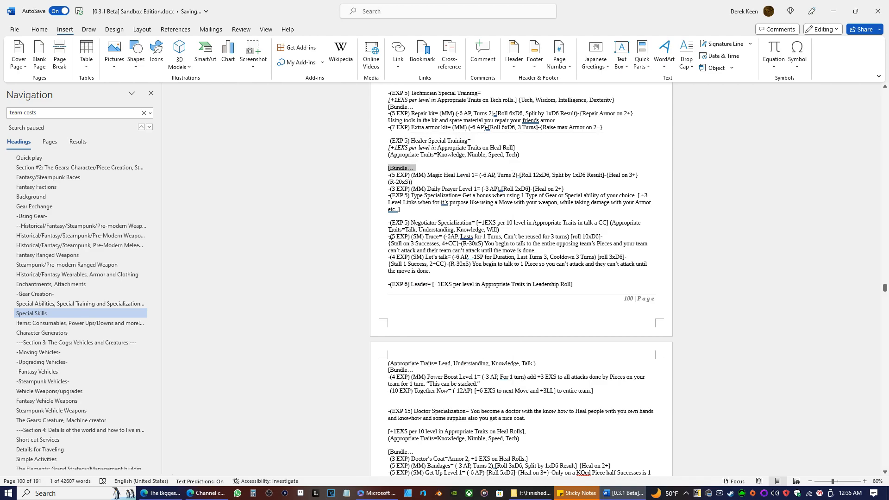
click(390, 236)
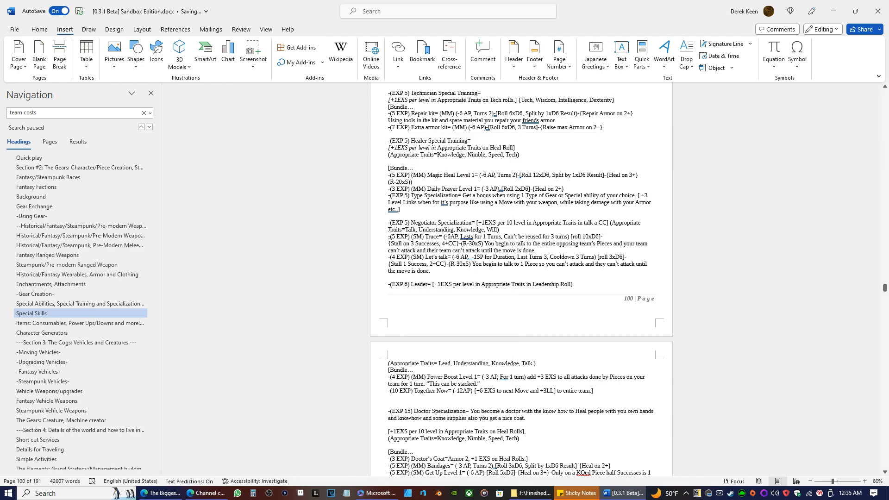
key(Return)
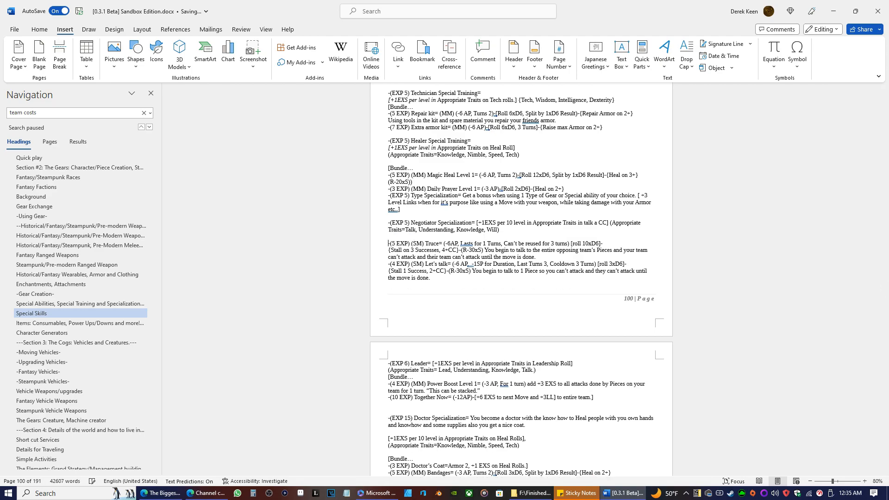
right_click(398, 278)
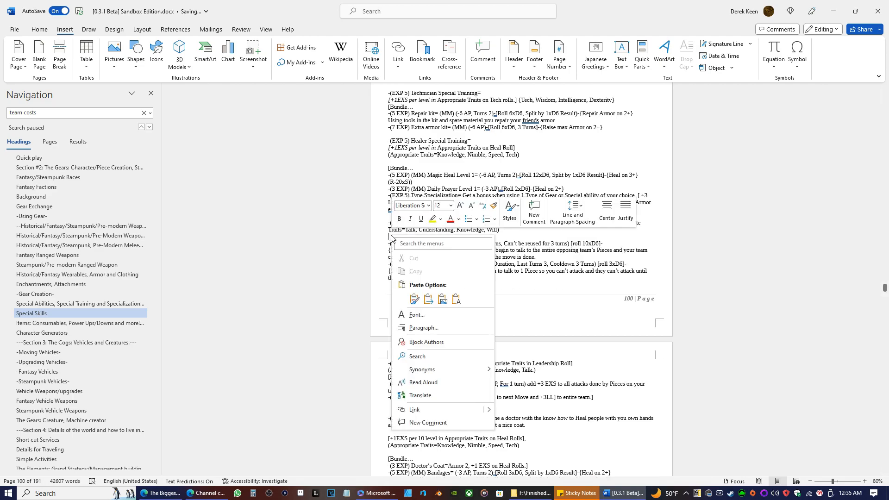
click(454, 301)
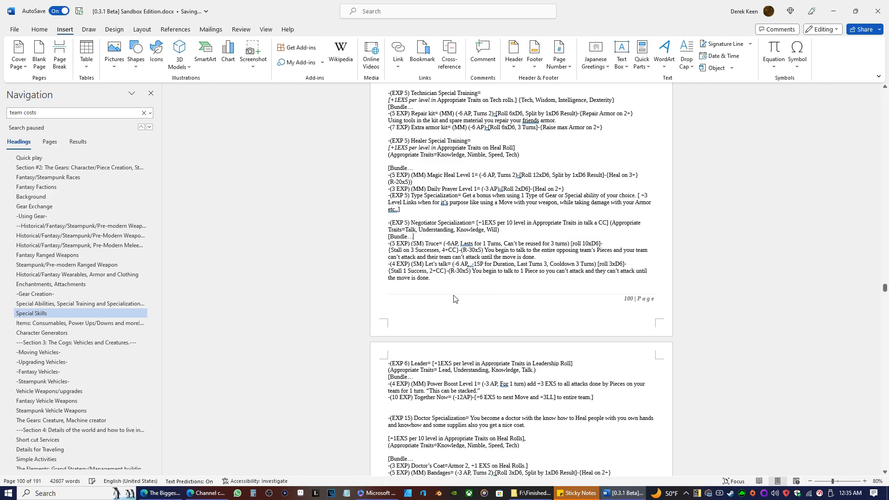
Close the Negotiator Specialization bundle with "]" after the Let's talk entry.
click(431, 277)
text(])
scroll(296, 348, up, 8)
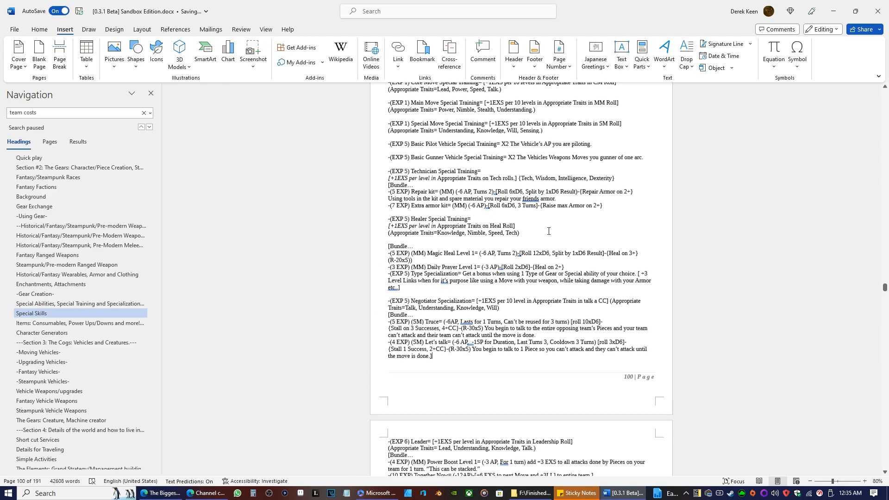
Add a blank line above "[Bundle…" in both the Negotiator Specialization and Leader entries.
scroll(389, 184, down, 10)
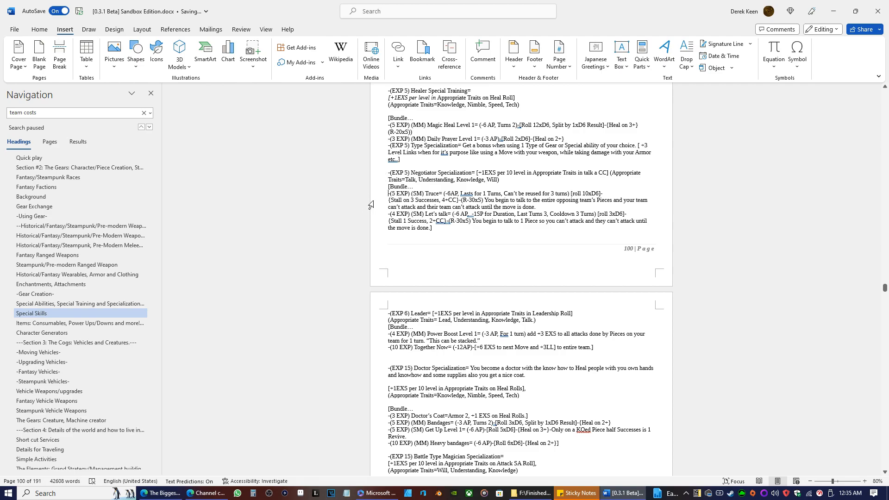
click(388, 186)
key(Return)
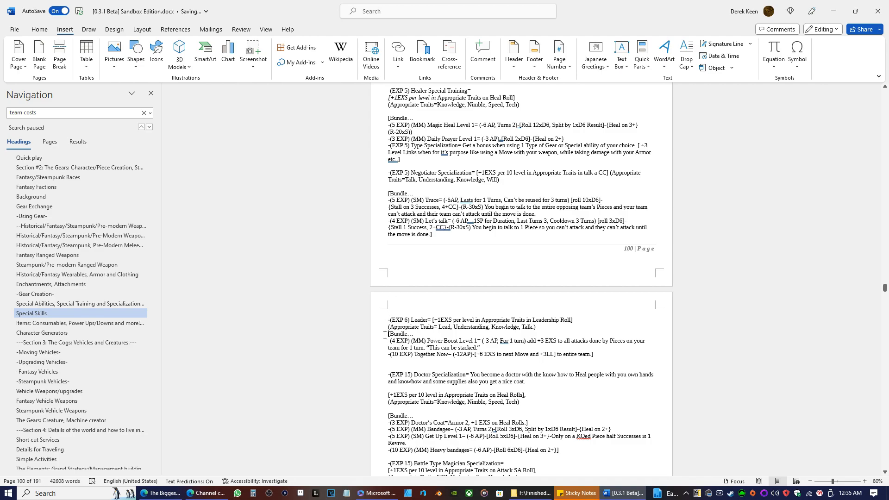
key(Return)
scroll(434, 268, down, 3)
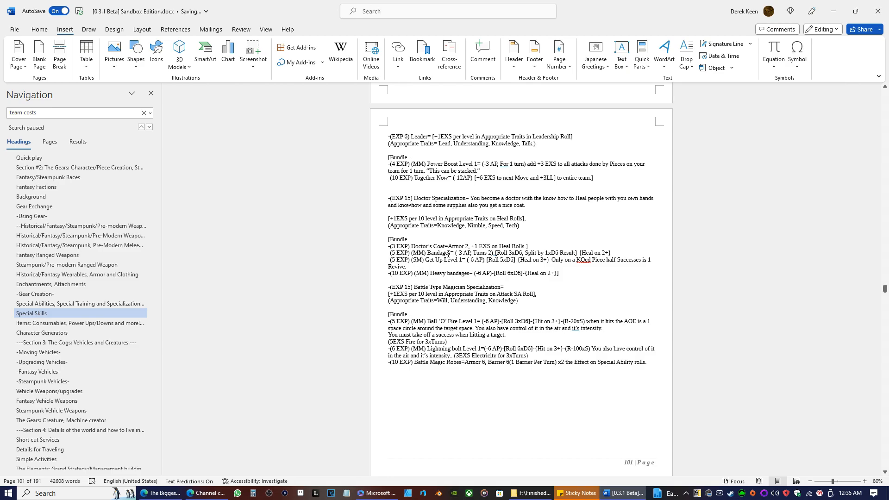
scroll(423, 276, up, 10)
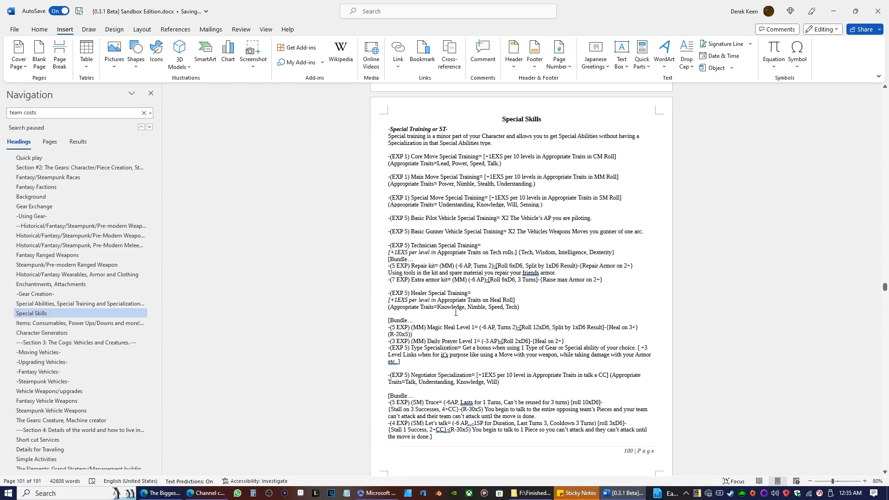
scroll(487, 294, up, 8)
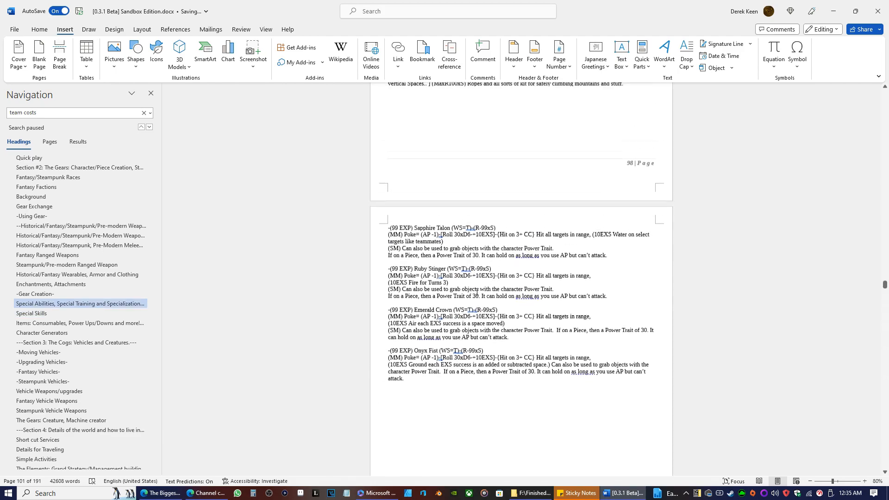
Return to the rulebook's cover page and check the preview and beta version numbers.
scroll(448, 275, up, 2)
scroll(110, 197, up, 15)
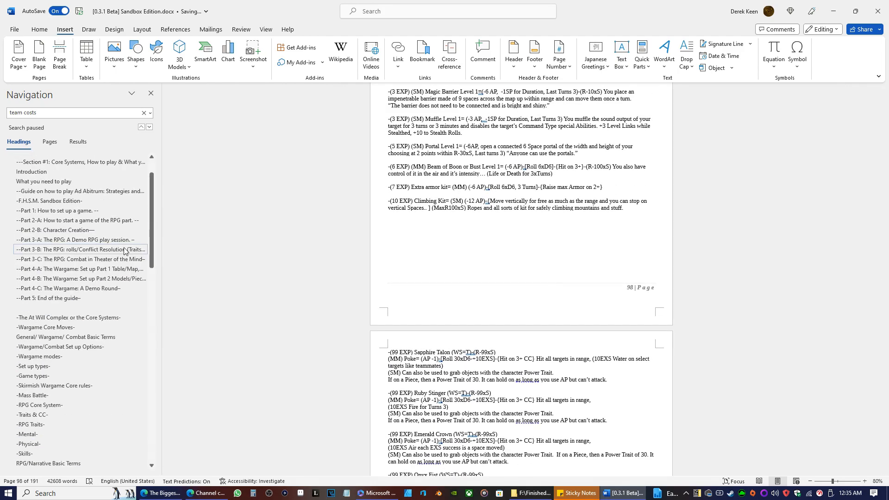
click(82, 185)
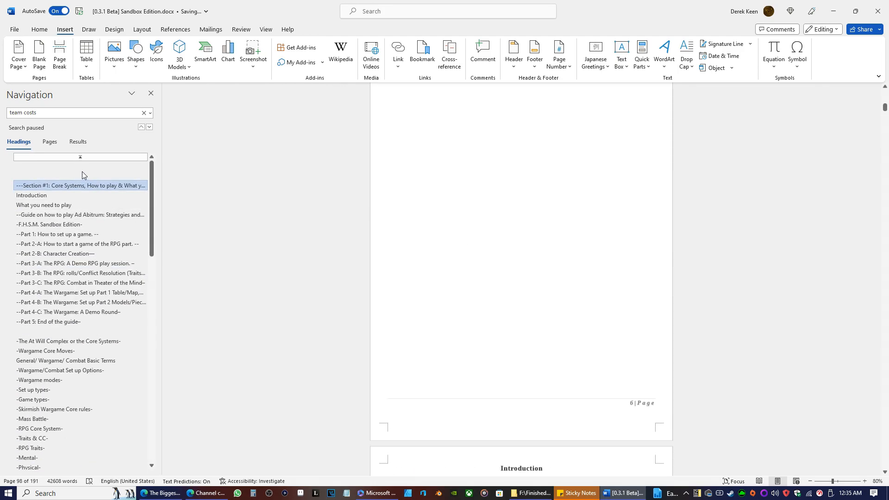
scroll(482, 231, up, 6)
scroll(584, 213, up, 15)
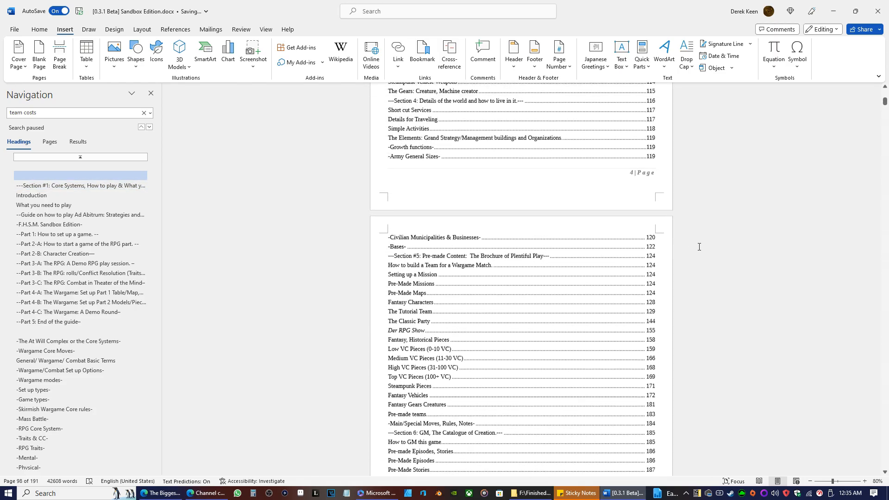
scroll(673, 237, up, 10)
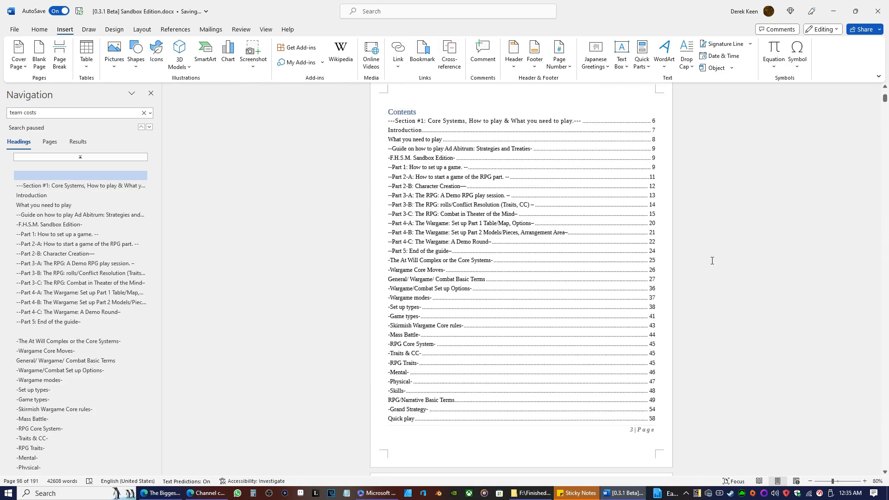
scroll(687, 262, up, 12)
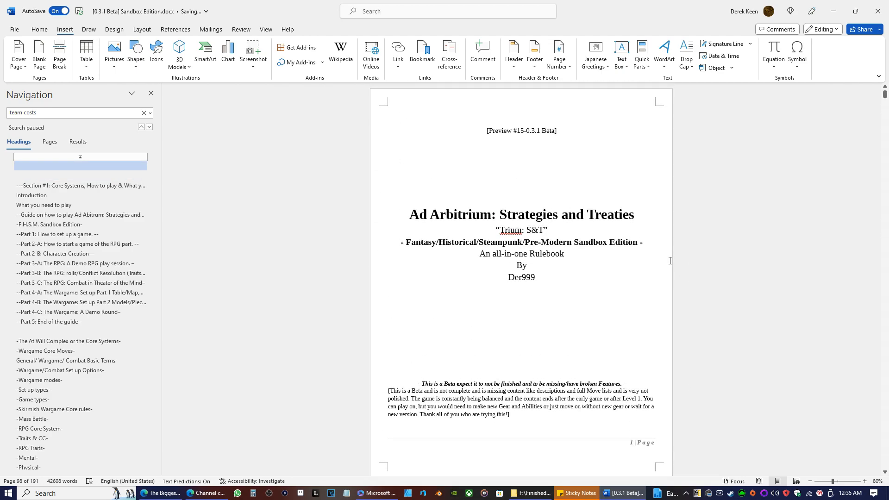
Start saving a copy of the rulebook to H: > 0.Basic Folders > 1.Fanfiction > Table Top on this PC.
click(15, 31)
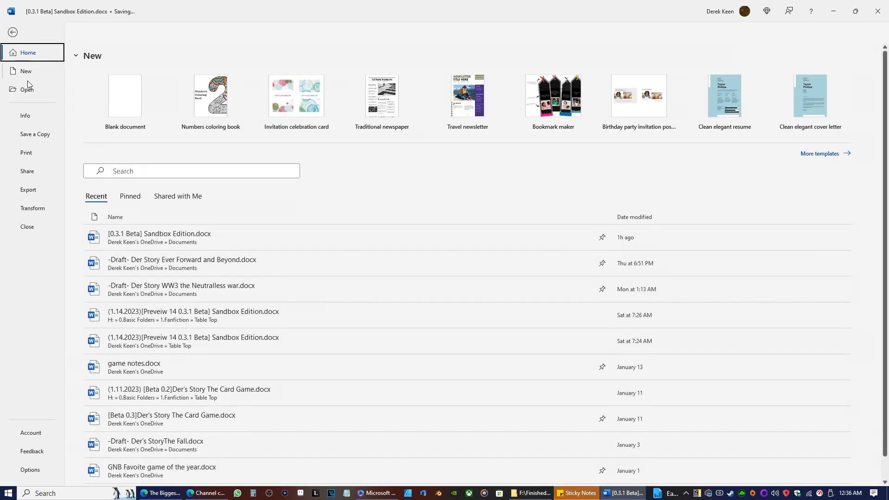
click(36, 136)
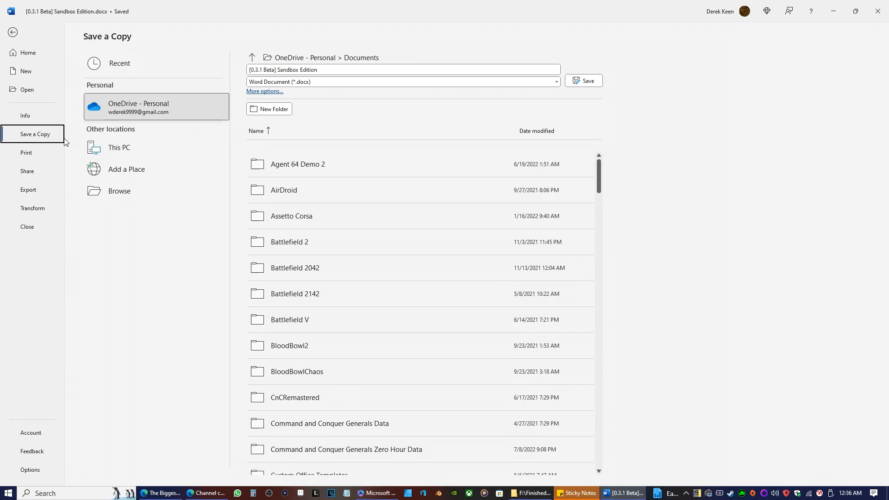
click(132, 146)
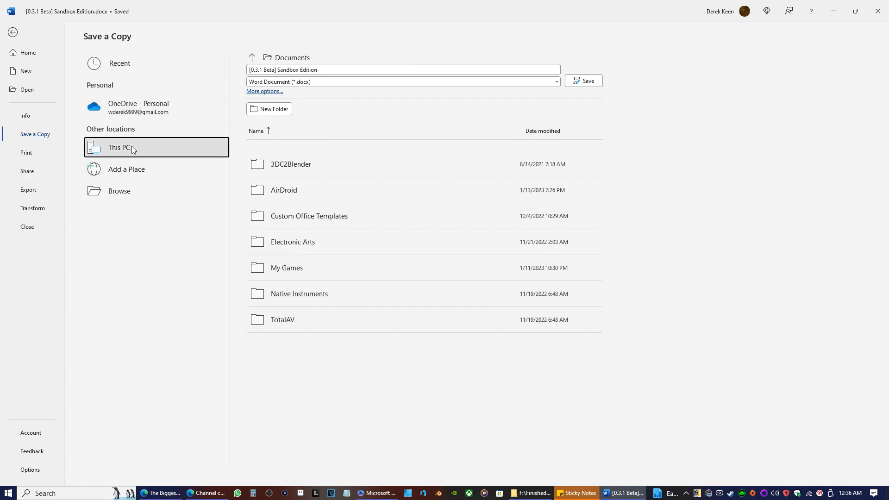
click(250, 63)
scroll(405, 315, down, 2)
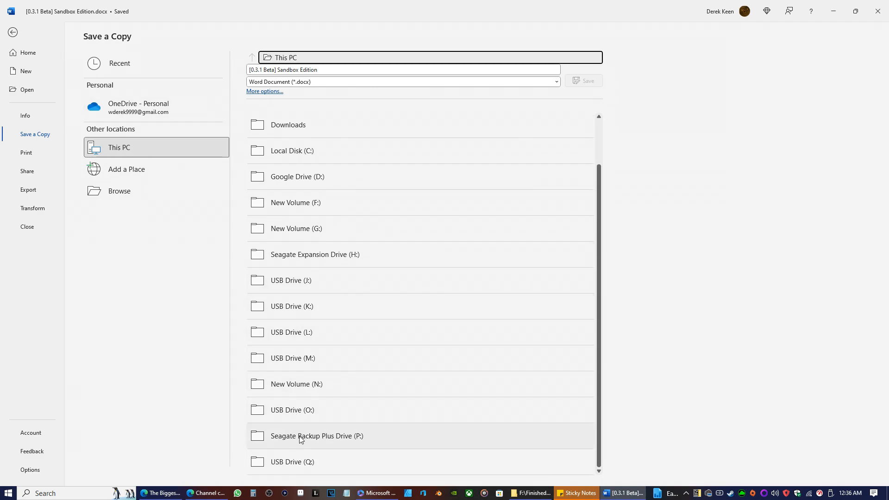
click(286, 256)
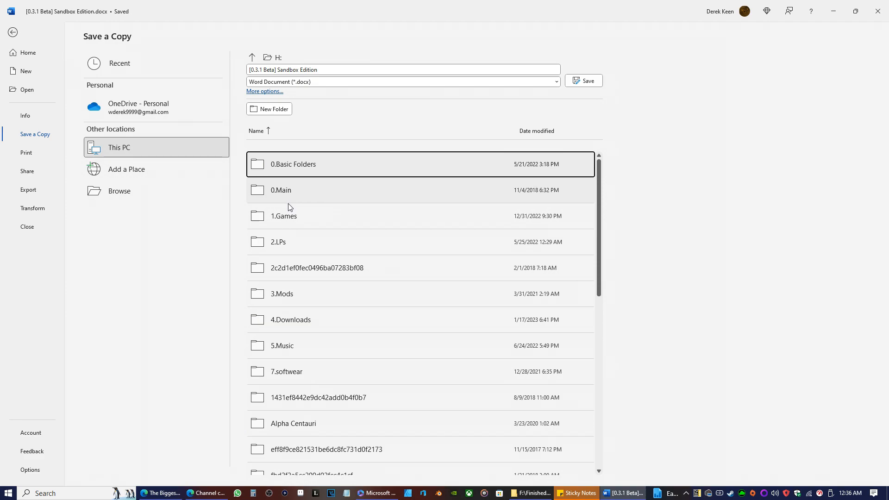
click(288, 170)
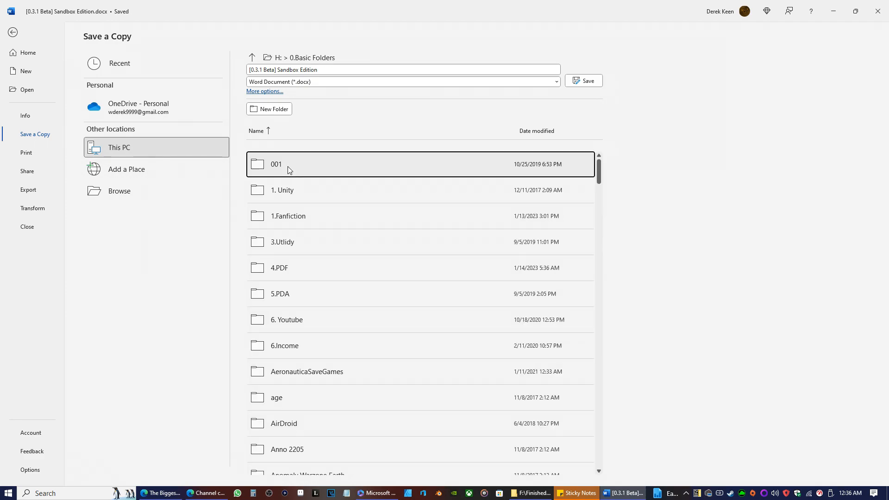
click(280, 217)
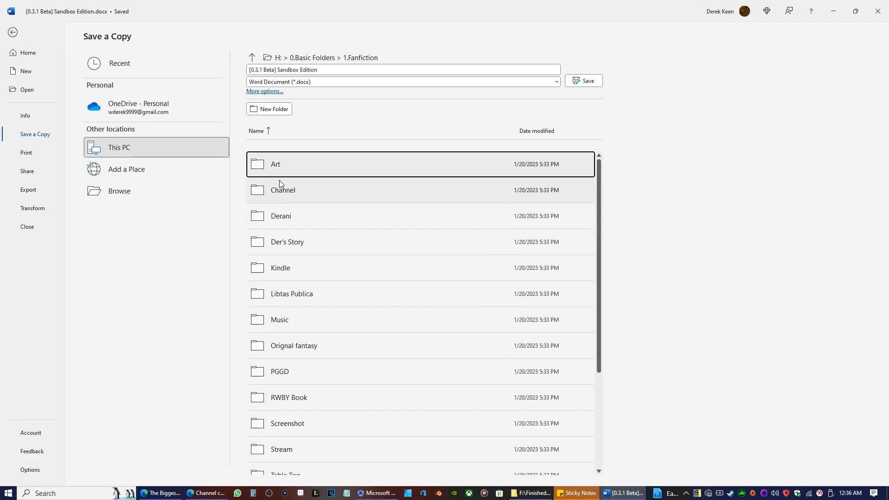
scroll(328, 290, down, 5)
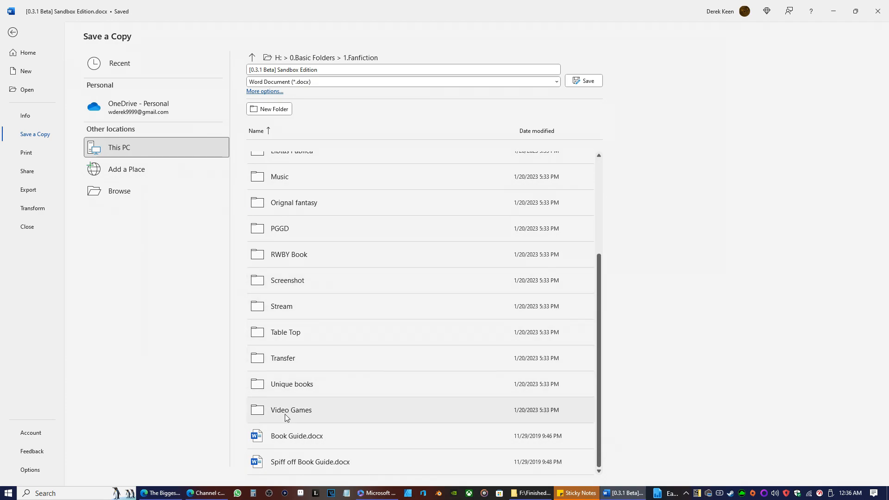
click(280, 337)
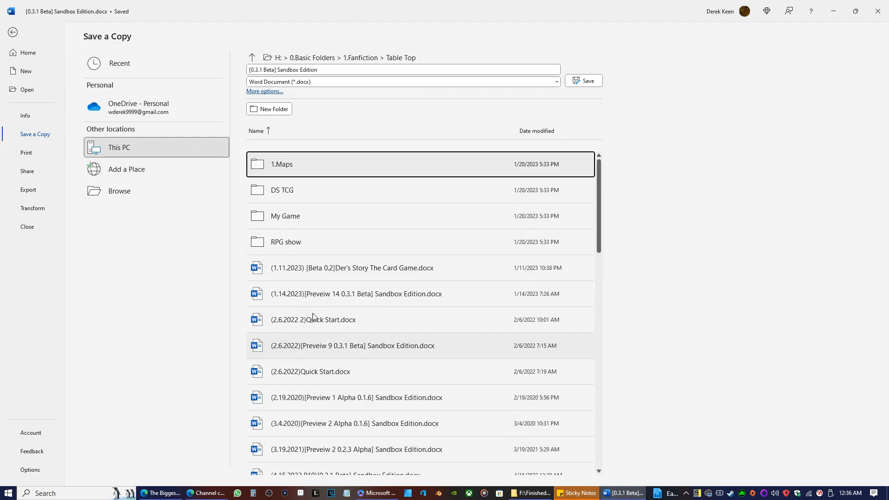
Insert "Preveiw 15" before "0.3.1 Beta" inside the brackets of the copy's file name.
click(249, 70)
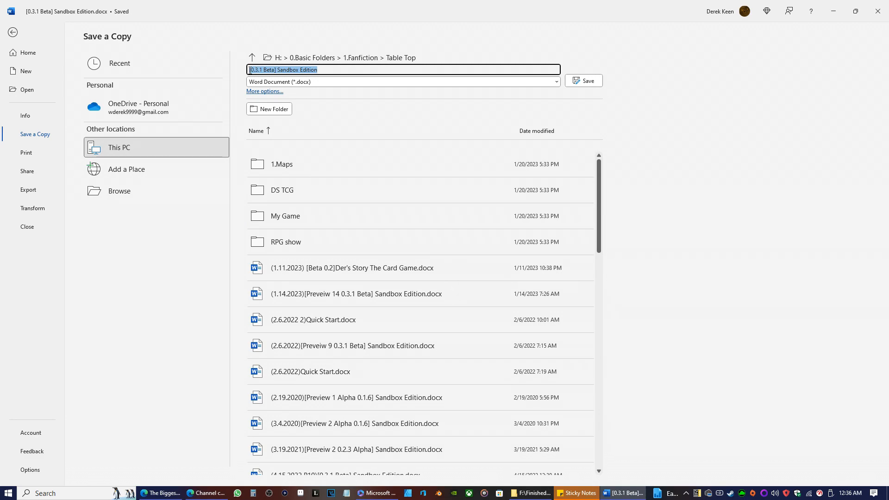
click(254, 69)
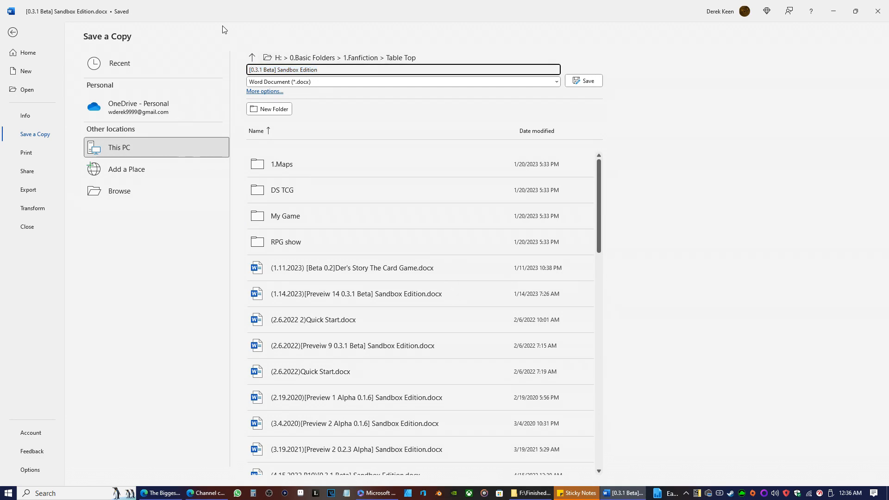
text(Prevwi)
key(BackSpace)
key(BackSpace)
text(eiw 15)
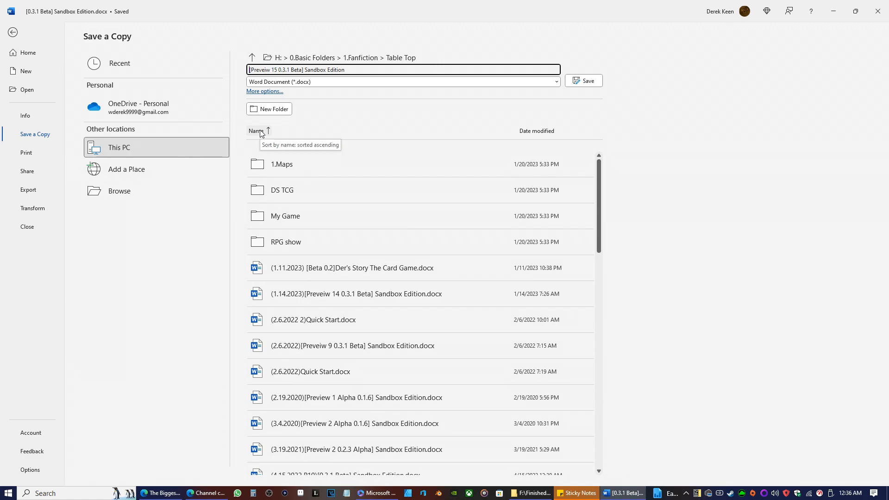
Prefix the copy's file name with the date "(1.21.2023)" and save it as a Word document.
text((1.)
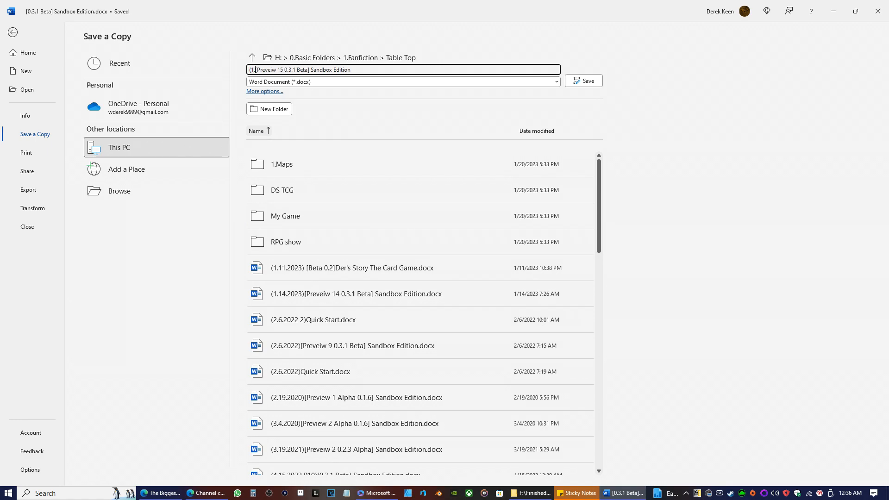
text(21)
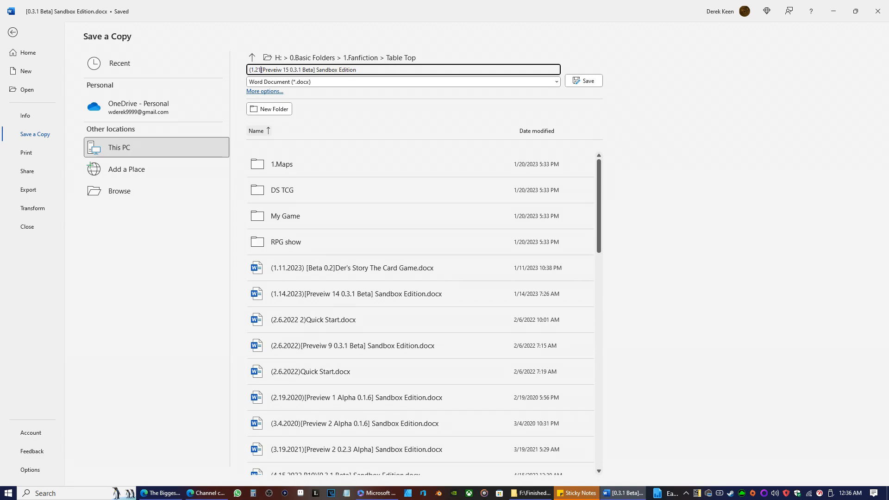
text(.2023 )
text())
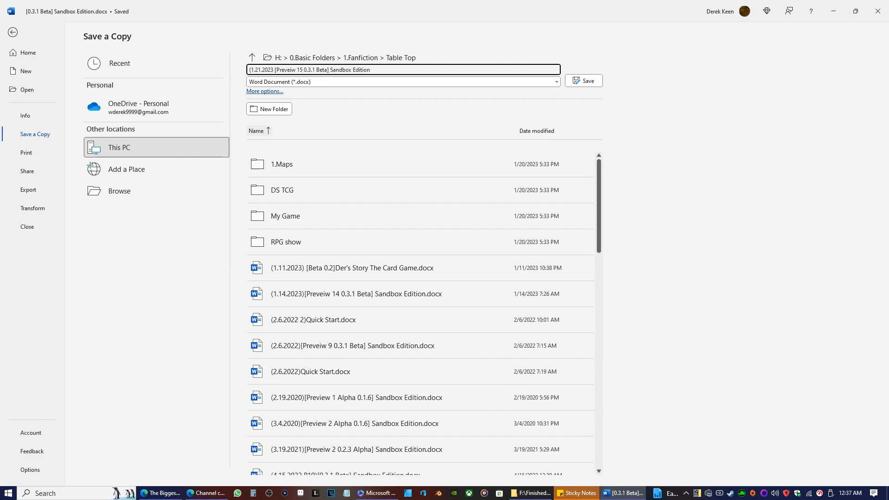
text())
click(588, 81)
key(Return)
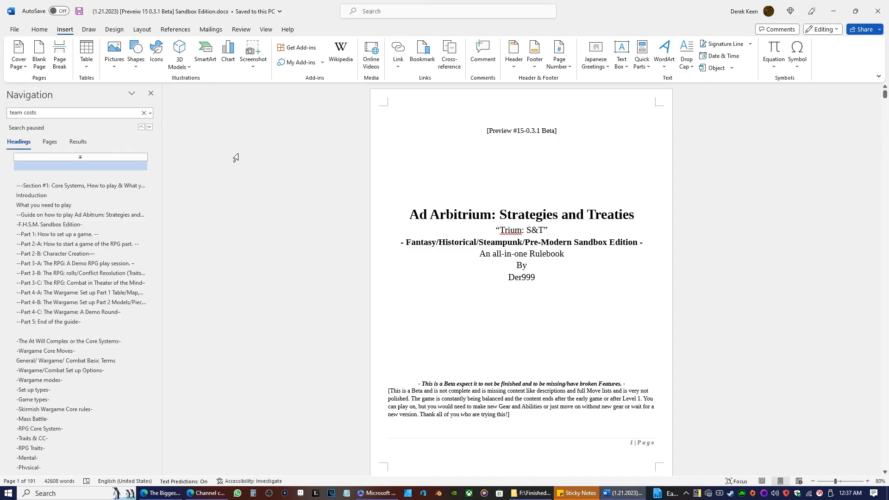
click(15, 30)
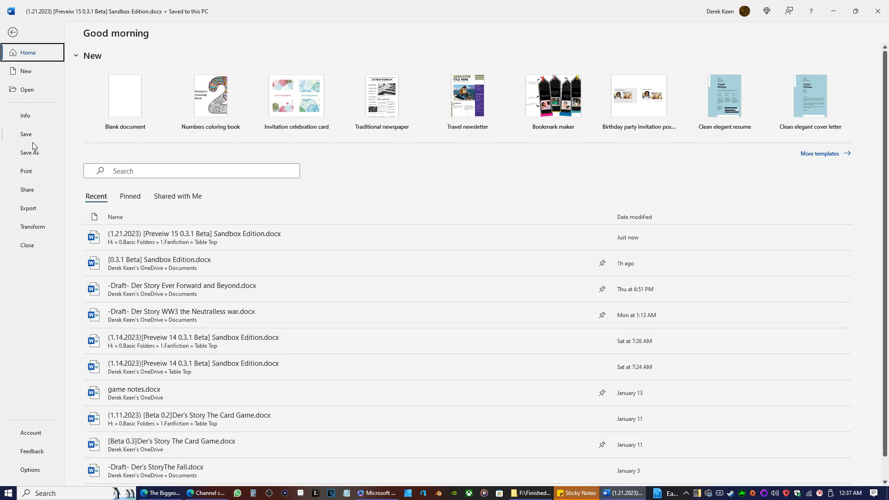
click(35, 213)
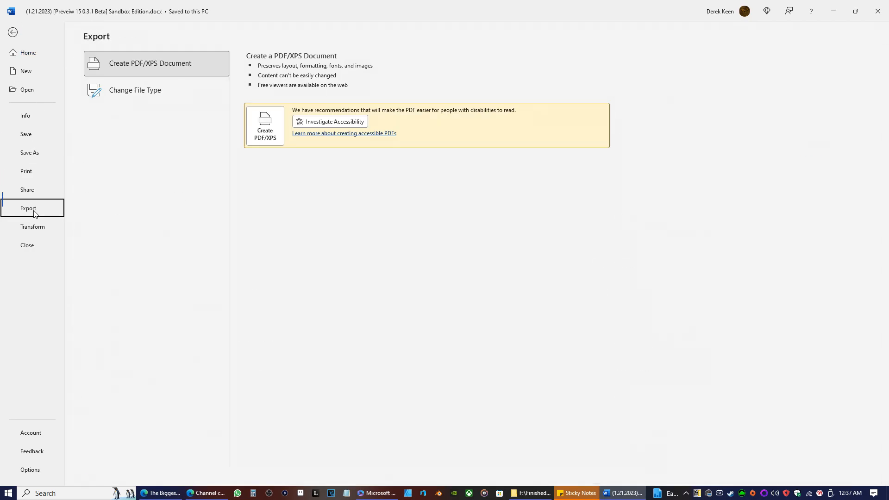
click(264, 125)
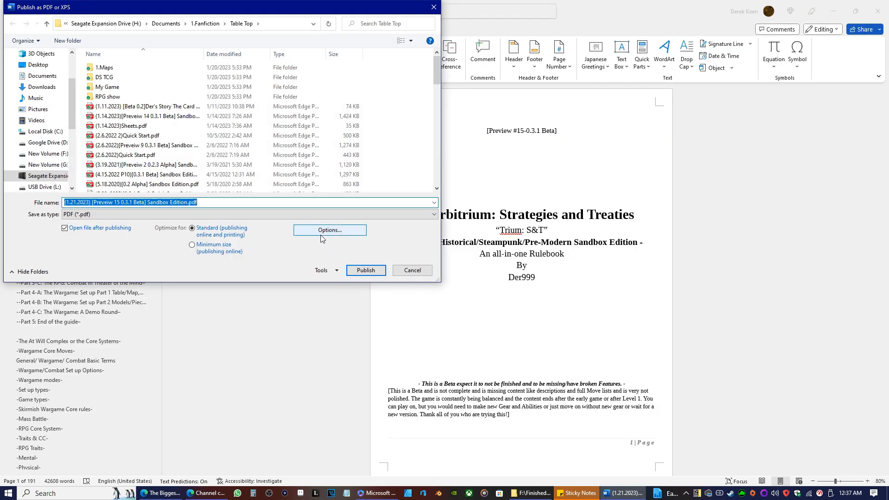
click(412, 268)
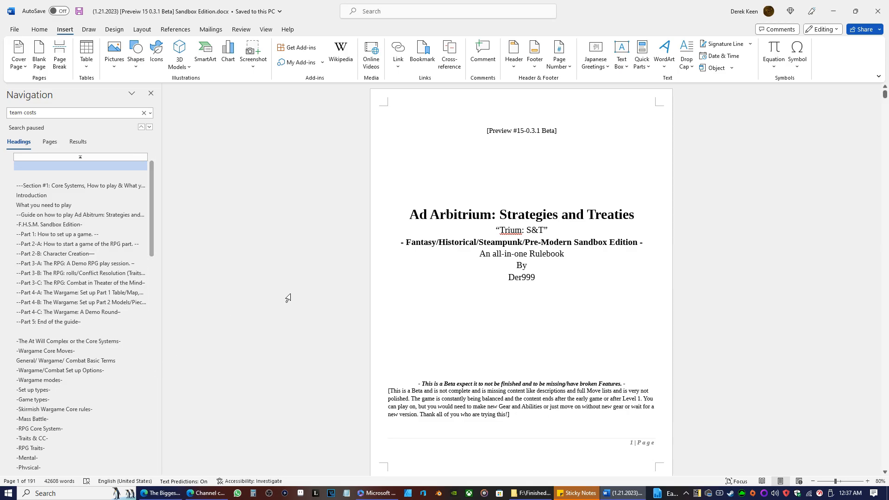
Look through the saved copy from the contents list to the RPG trait and skill rules, and return to the cover page.
scroll(748, 191, down, 15)
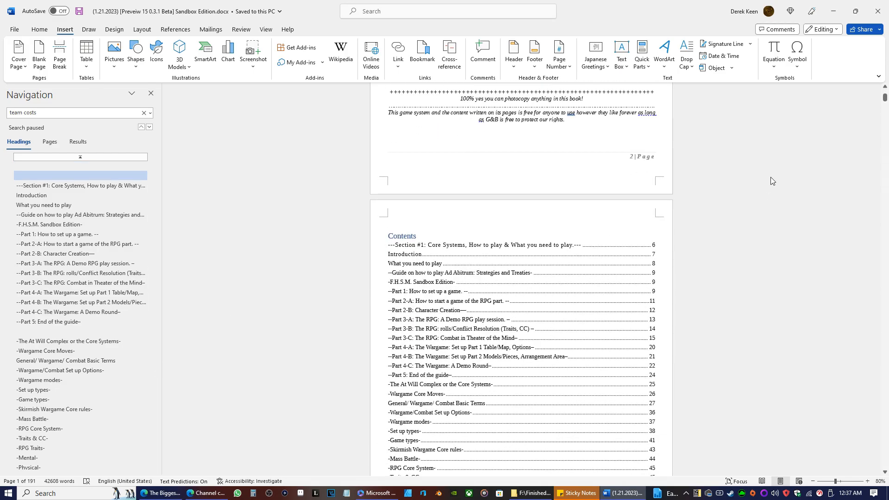
scroll(764, 224, down, 20)
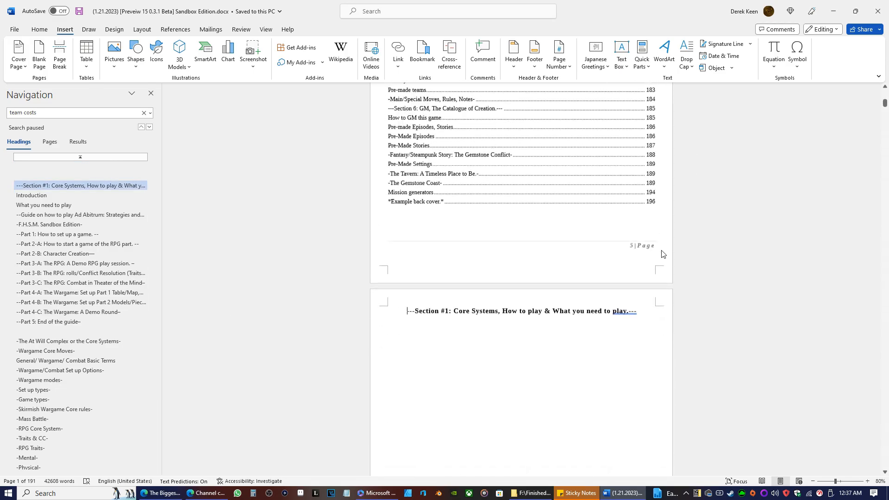
scroll(654, 260, up, 8)
scroll(744, 307, down, 15)
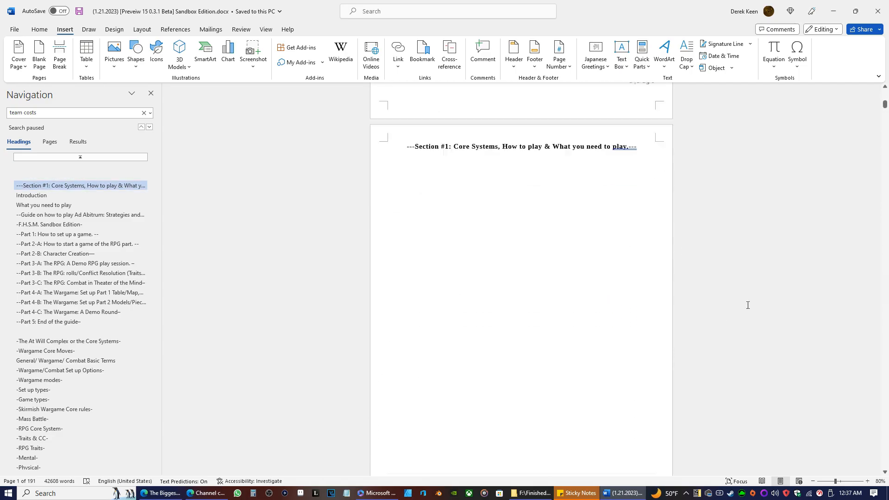
scroll(678, 295, down, 20)
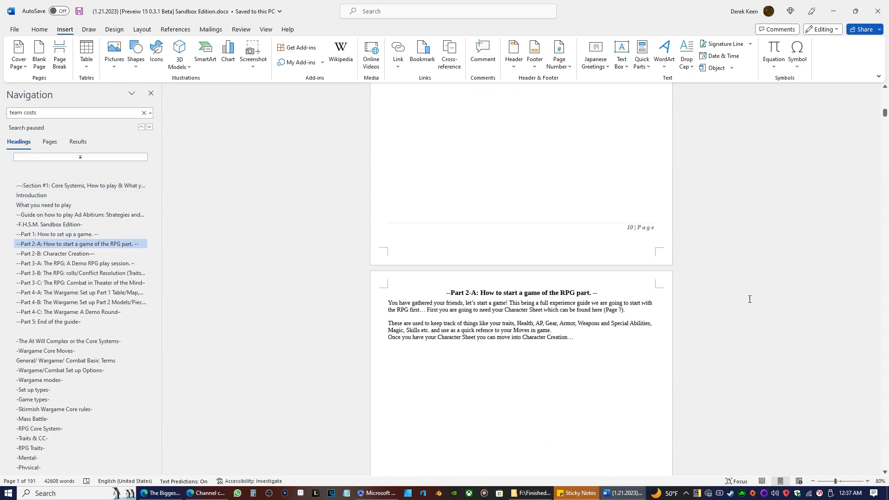
scroll(736, 311, down, 20)
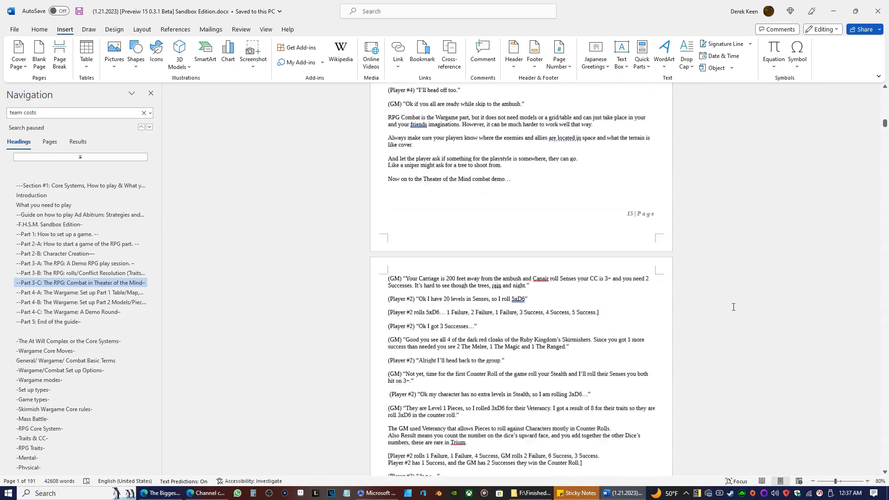
scroll(700, 281, down, 20)
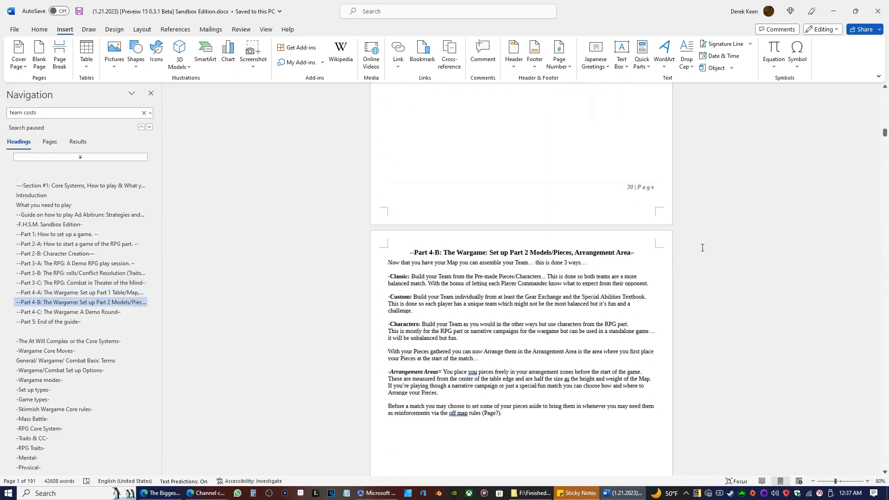
scroll(704, 251, down, 20)
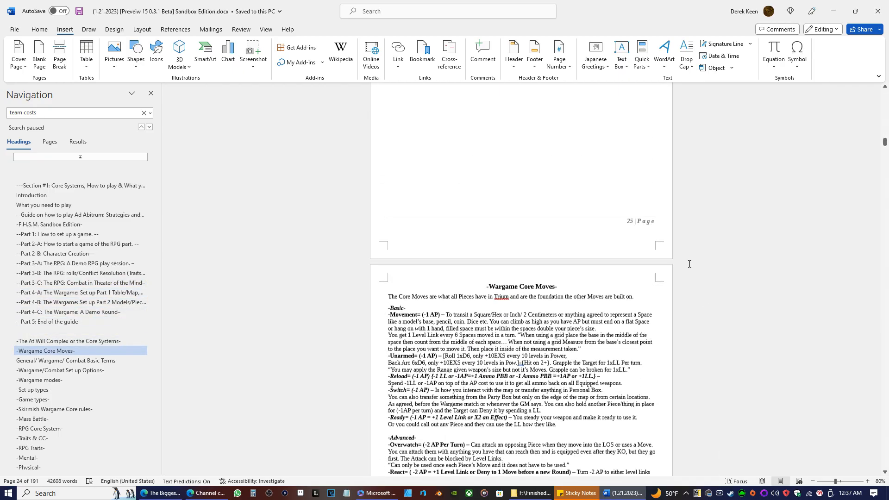
scroll(715, 282, down, 20)
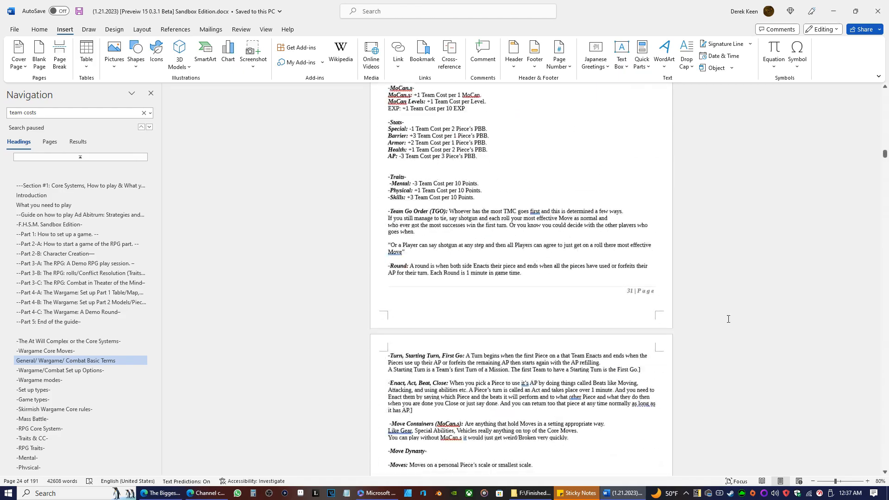
scroll(717, 299, down, 20)
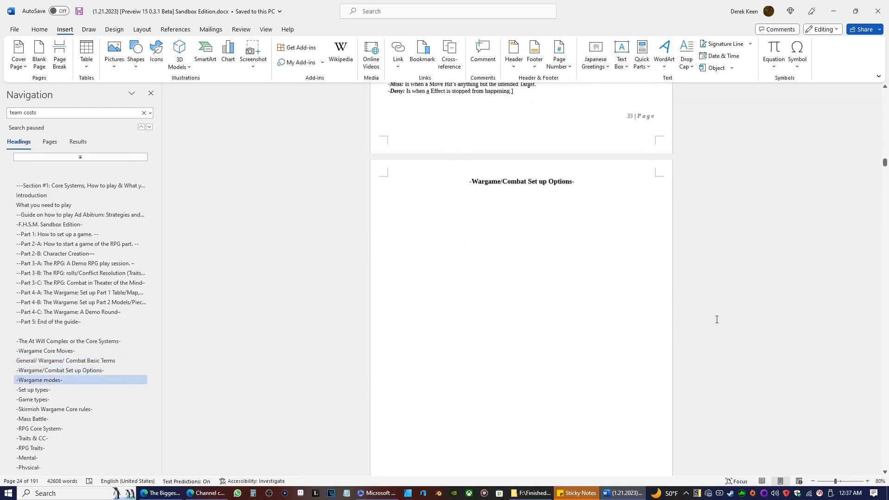
scroll(722, 278, down, 20)
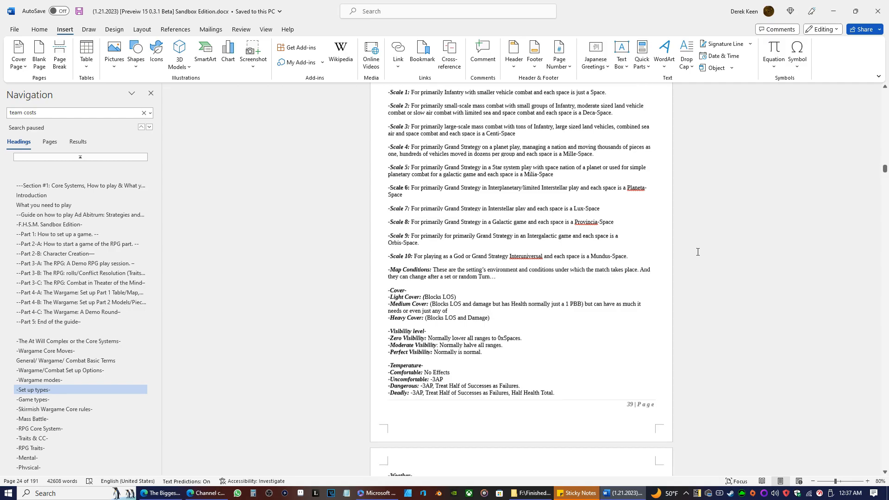
scroll(688, 257, down, 20)
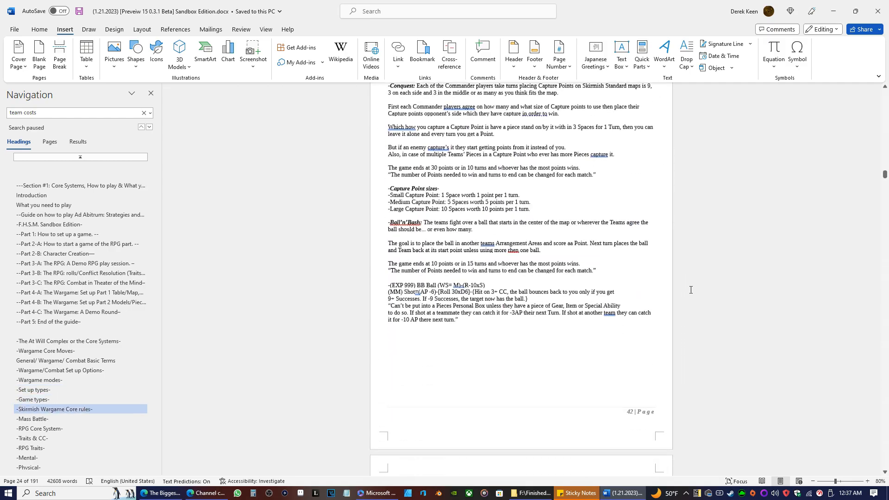
scroll(711, 272, down, 20)
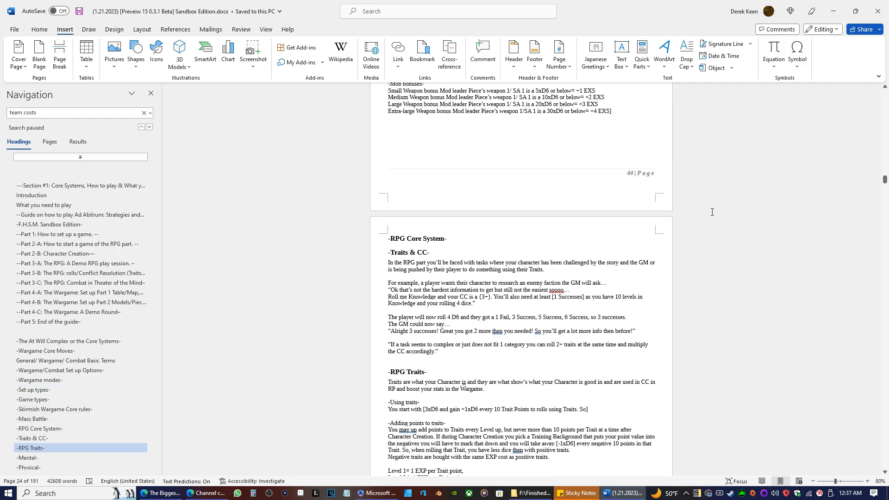
scroll(687, 257, down, 5)
scroll(702, 240, down, 11)
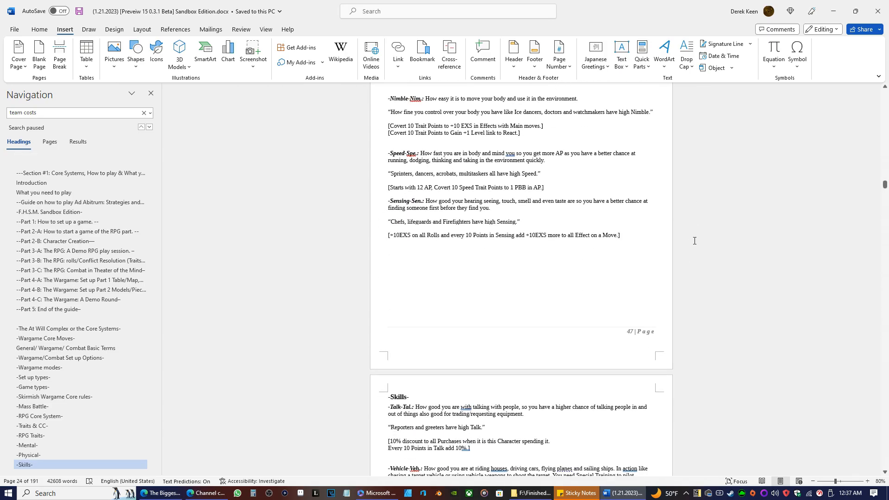
scroll(738, 325, down, 17)
drag(884, 194, 833, 2)
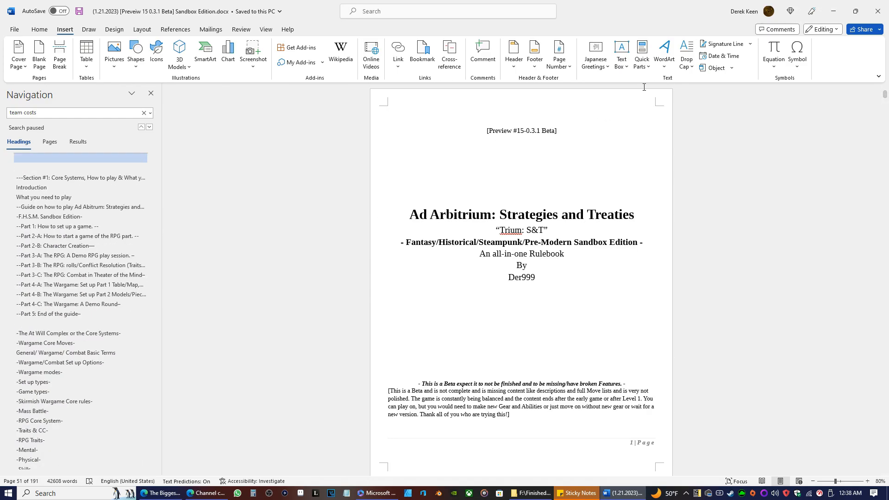
Update the entire table of contents in the Preview 15 copy, including headings and page numbers.
scroll(447, 312, down, 11)
scroll(446, 312, down, 13)
scroll(439, 196, up, 7)
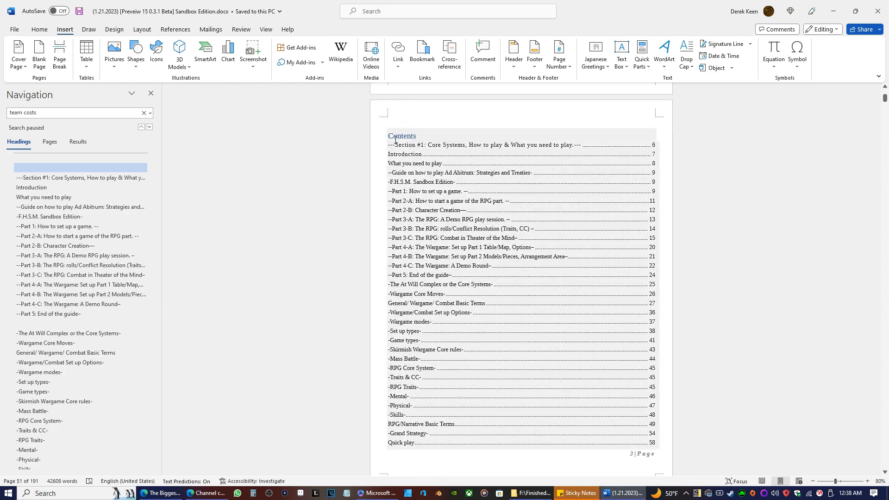
click(427, 132)
click(438, 122)
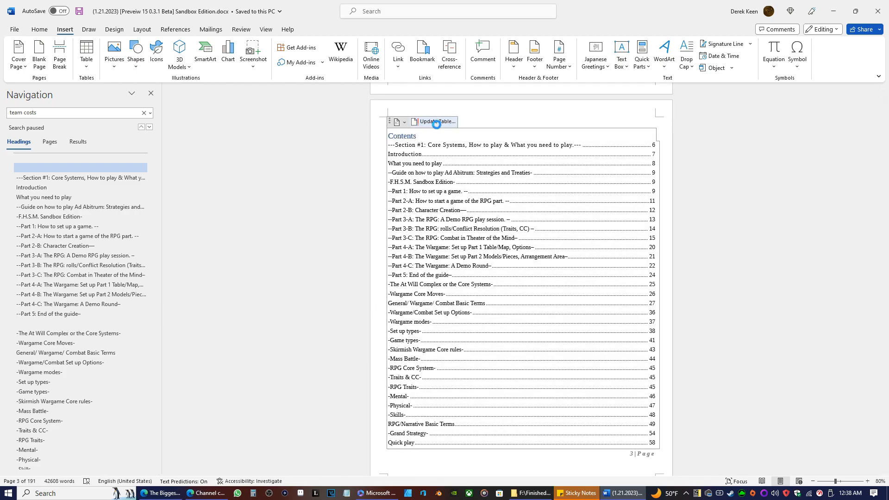
click(434, 122)
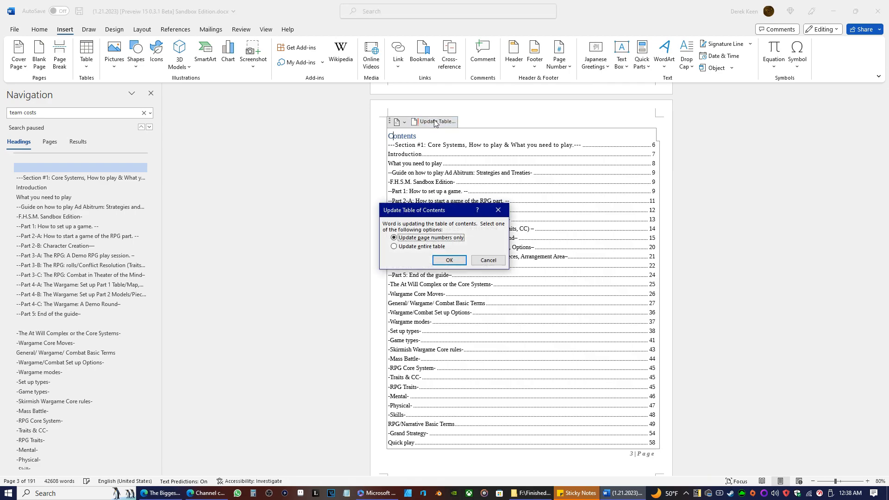
click(402, 248)
click(447, 260)
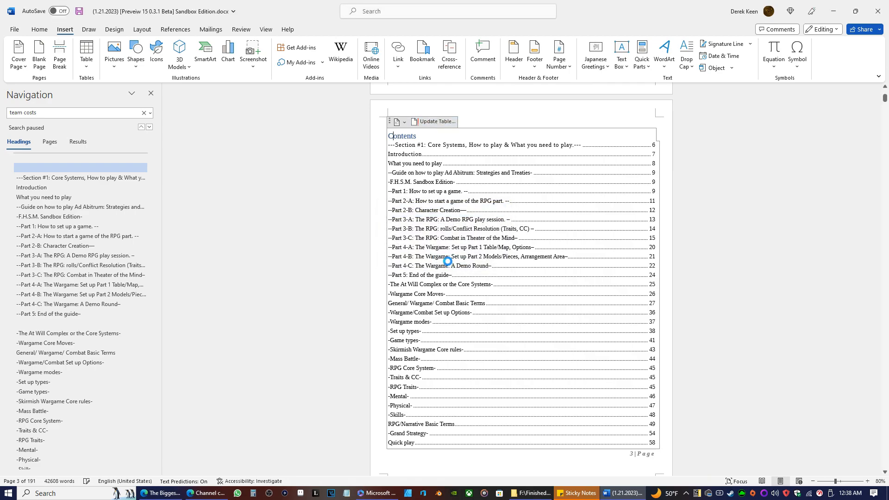
Export the rulebook as the PDF "(1.21.2023) [Preveiw 15 0.3.1 Beta] Sandbox Edition.pdf" in the Table Top folder, with standard optimization.
click(15, 29)
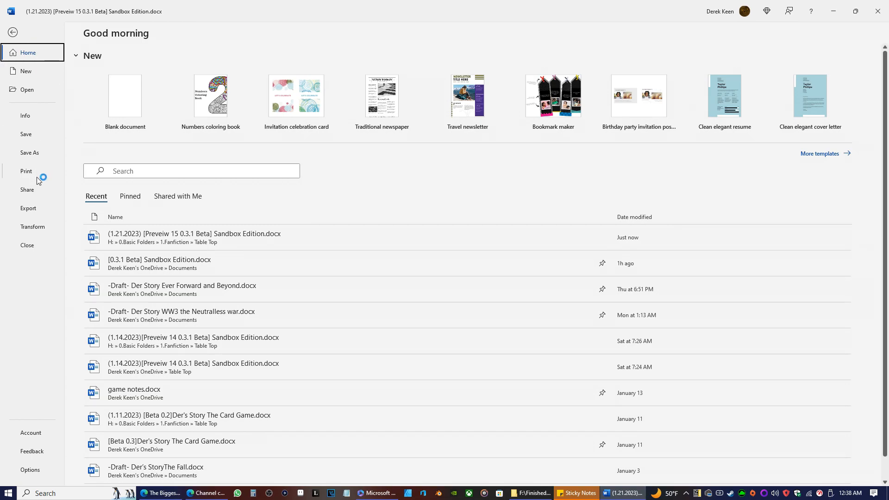
click(39, 209)
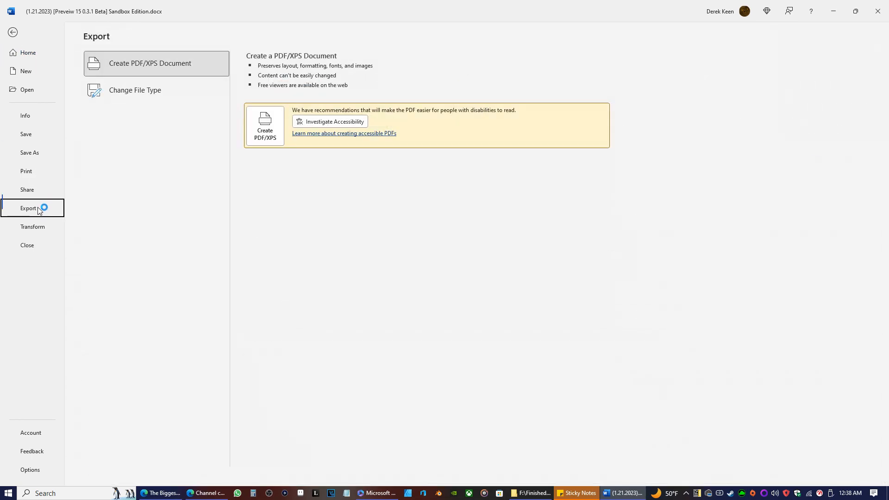
click(269, 130)
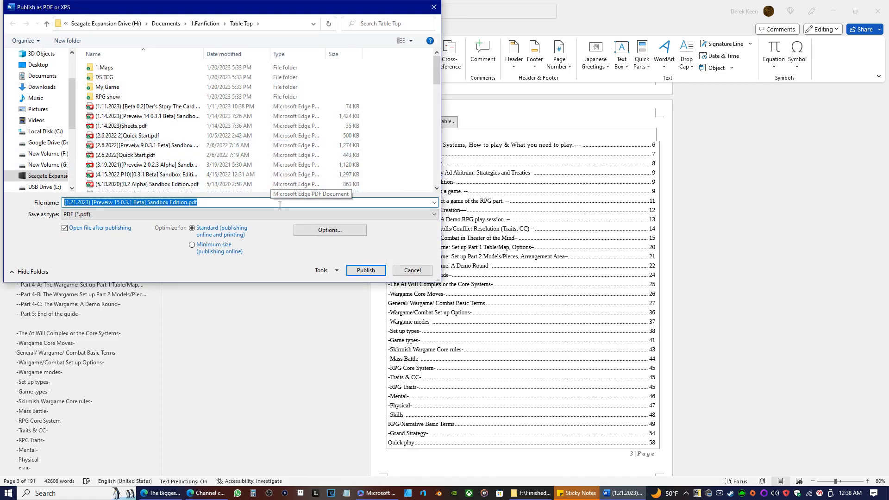
click(372, 272)
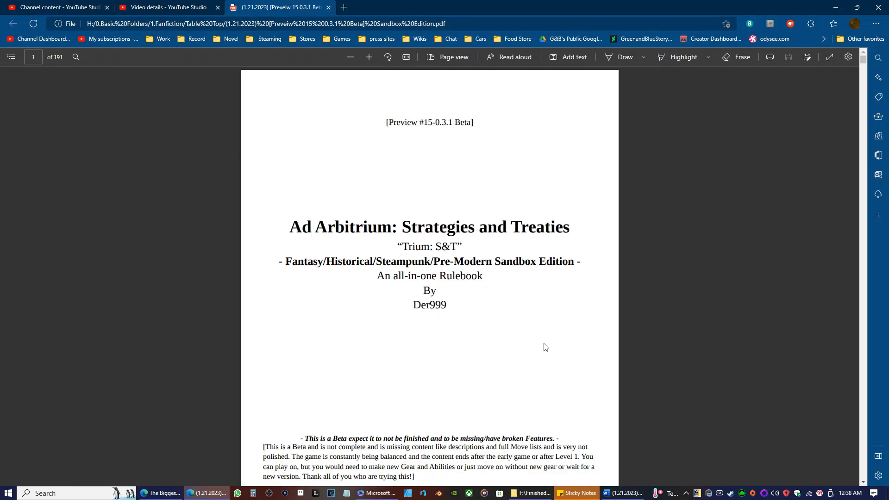
Check the opening pages of the published PDF in the browser, close it, and minimize the browser window.
scroll(523, 343, down, 20)
scroll(566, 329, down, 20)
scroll(609, 332, up, 20)
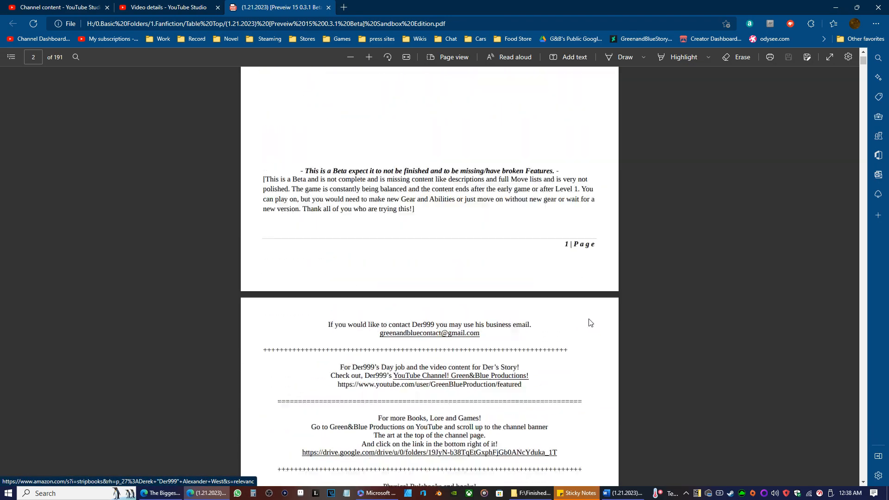
scroll(589, 323, up, 5)
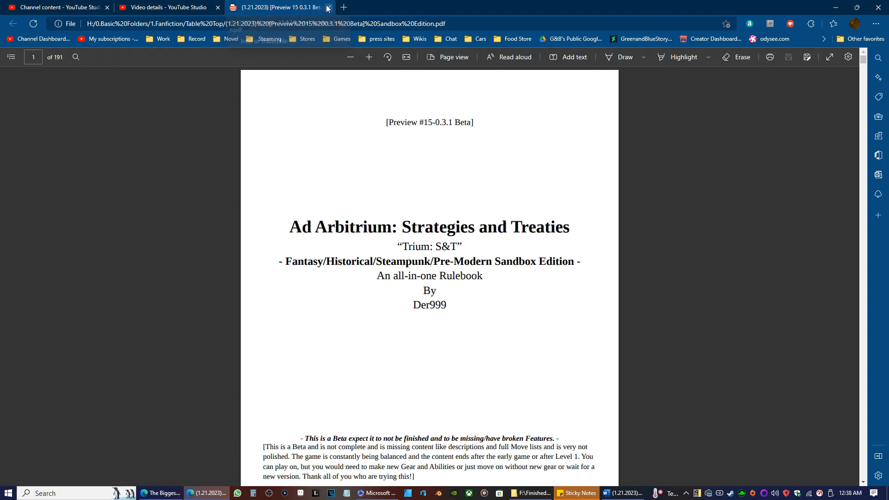
click(327, 7)
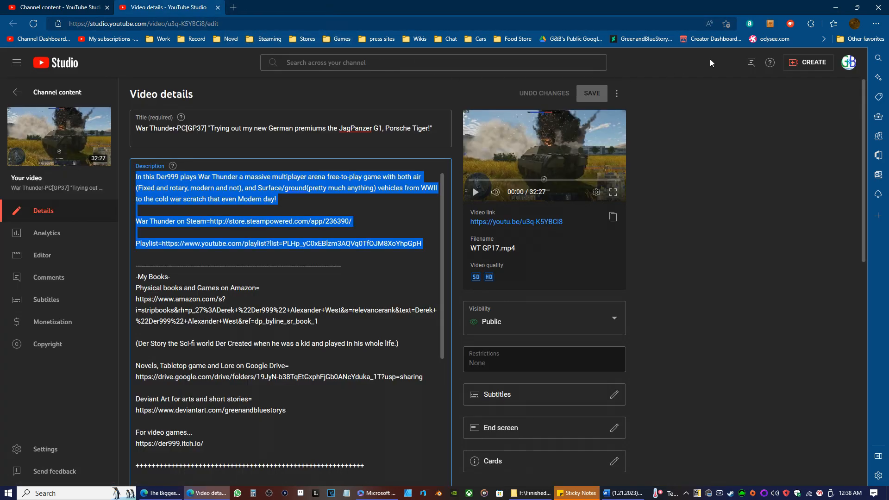
click(835, 8)
Return to the cover page of the Preview 15 copy and close the document, saving its changes.
scroll(568, 213, up, 3)
scroll(569, 214, up, 10)
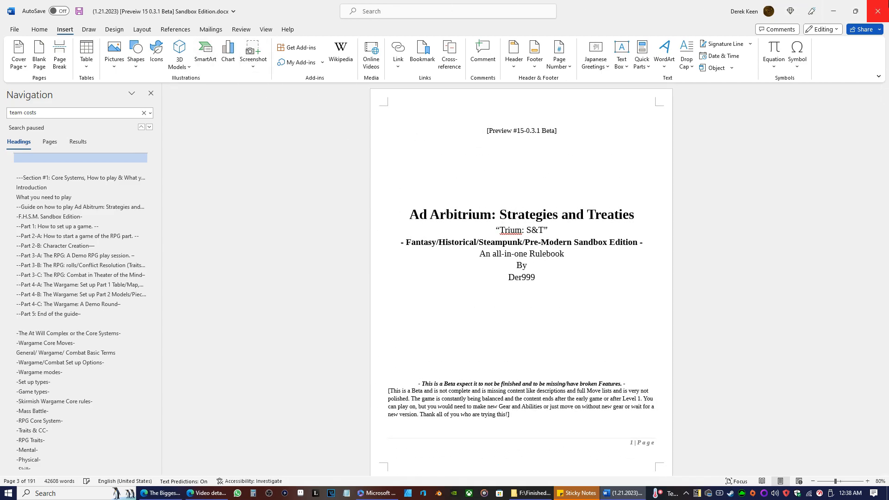
click(877, 11)
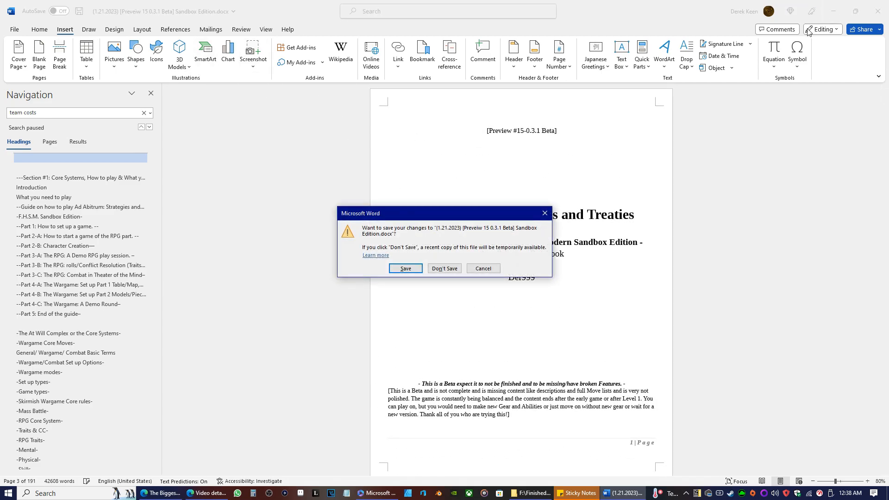
click(405, 268)
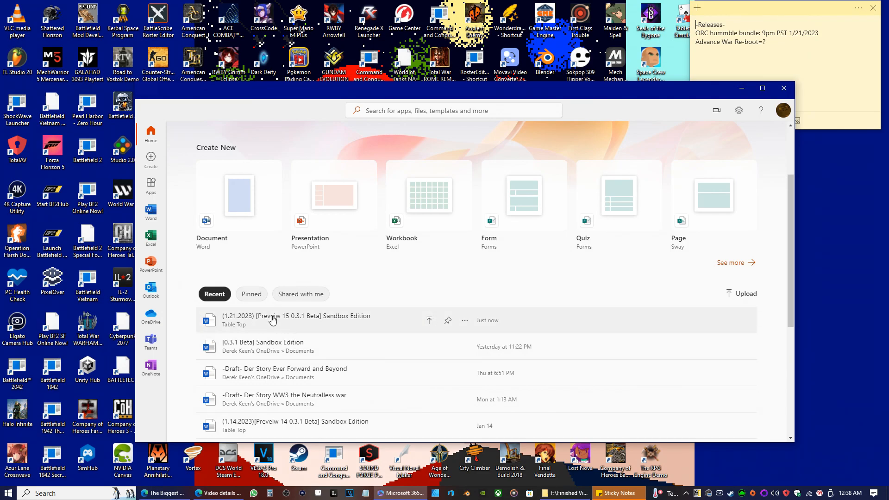
Open the original "[0.3.1 Beta] Sandbox Edition" document from the recent files in Microsoft 365.
click(259, 346)
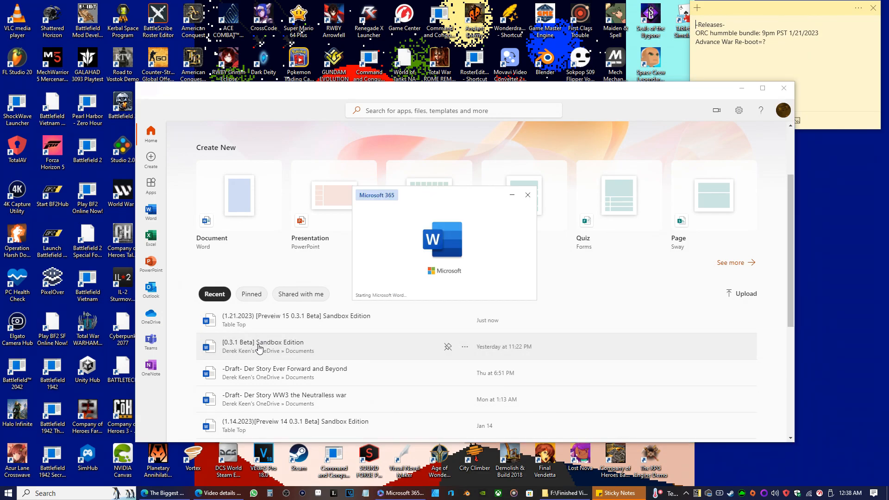